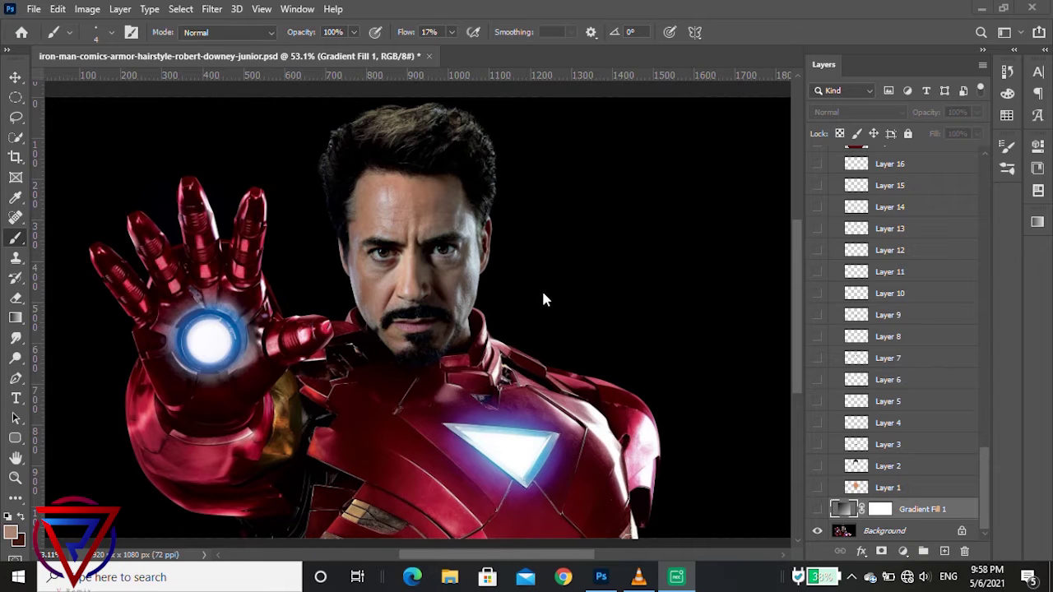
Scroll the Layers panel to Group 1 and select Layer 79.
scroll(432, 239, "down", 2)
scroll(432, 239, "down", 1)
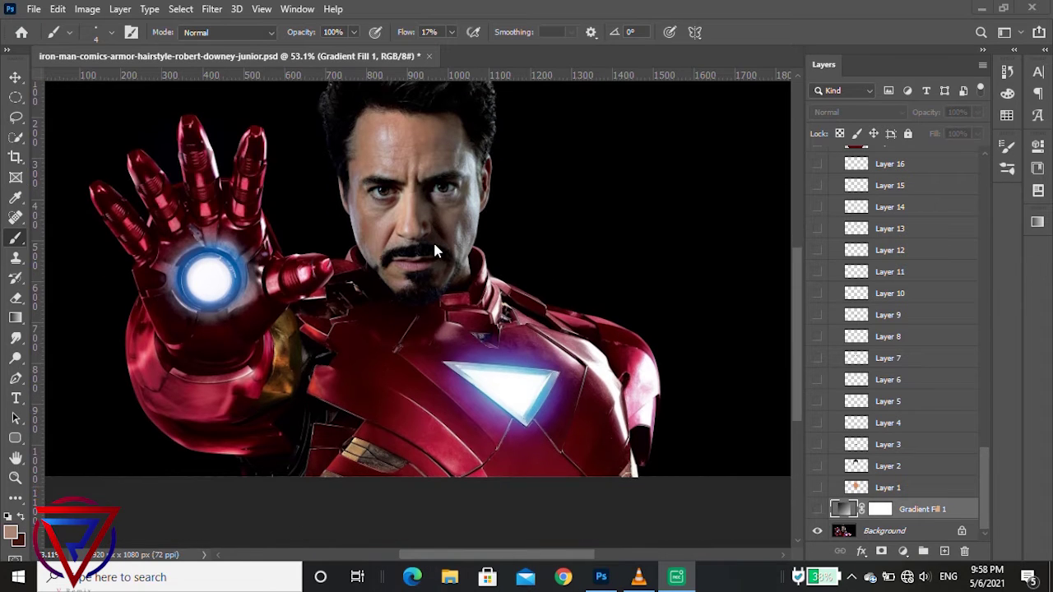
scroll(411, 263, "up", 3)
scroll(397, 281, "up", 2)
scroll(397, 282, "down", 2)
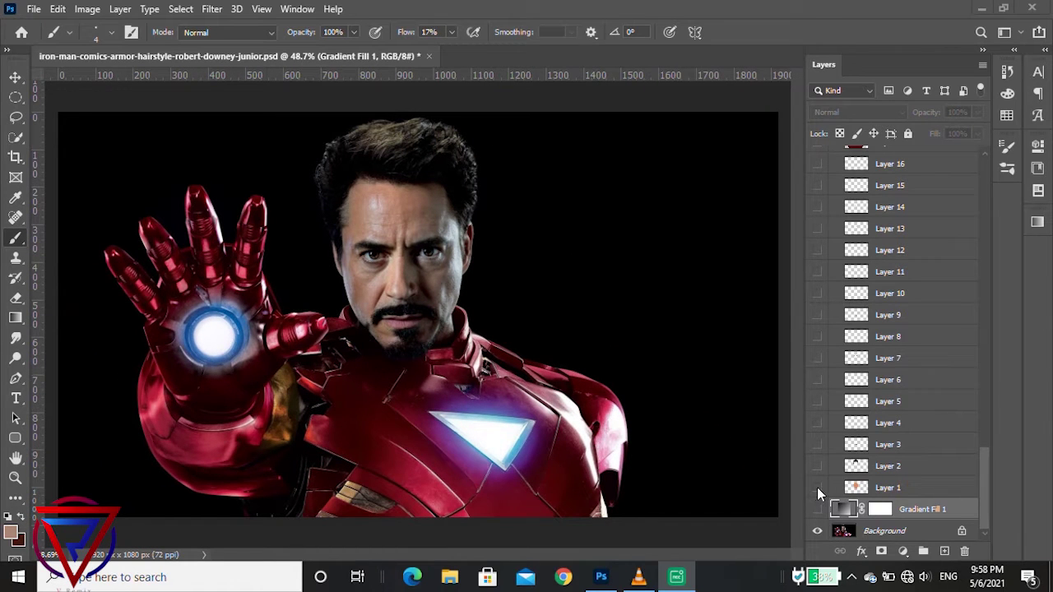
scroll(888, 367, "up", 4)
scroll(889, 367, "up", 2)
scroll(889, 368, "up", 3)
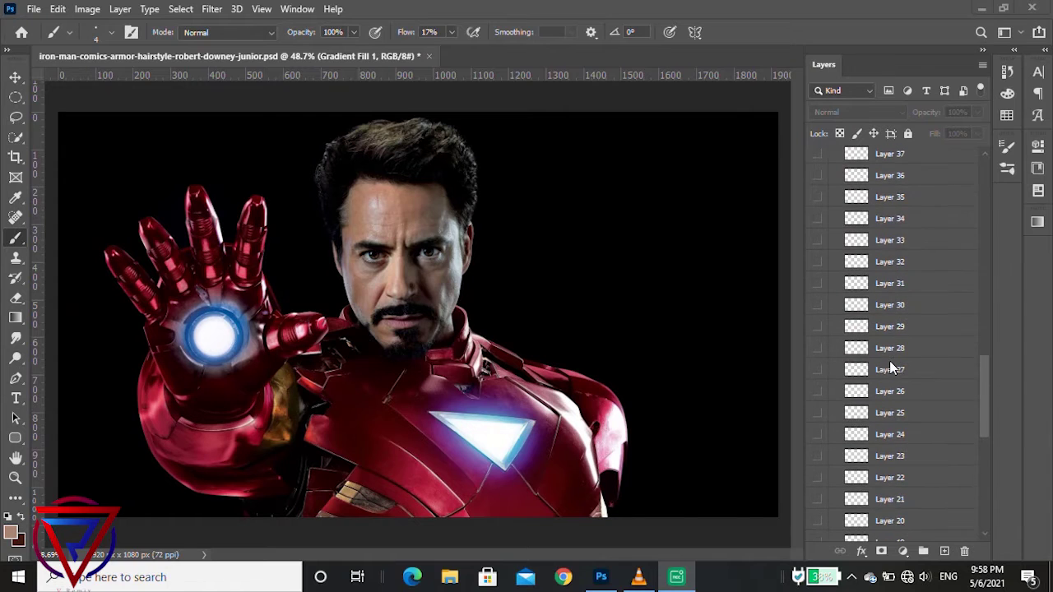
scroll(890, 367, "up", 2)
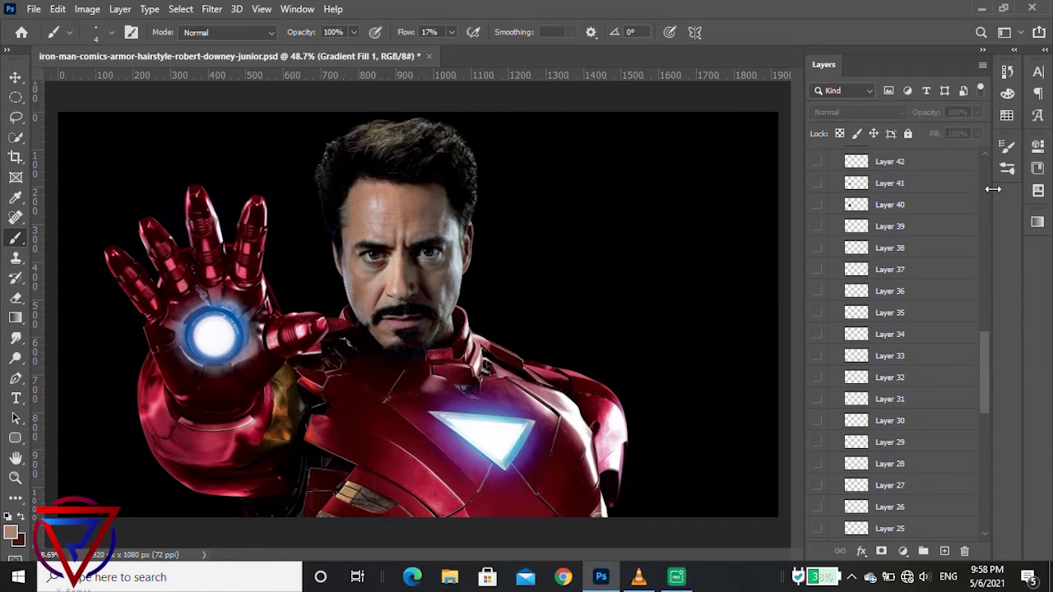
scroll(988, 157, "up", 2)
scroll(988, 157, "up", 1)
scroll(987, 157, "up", 2)
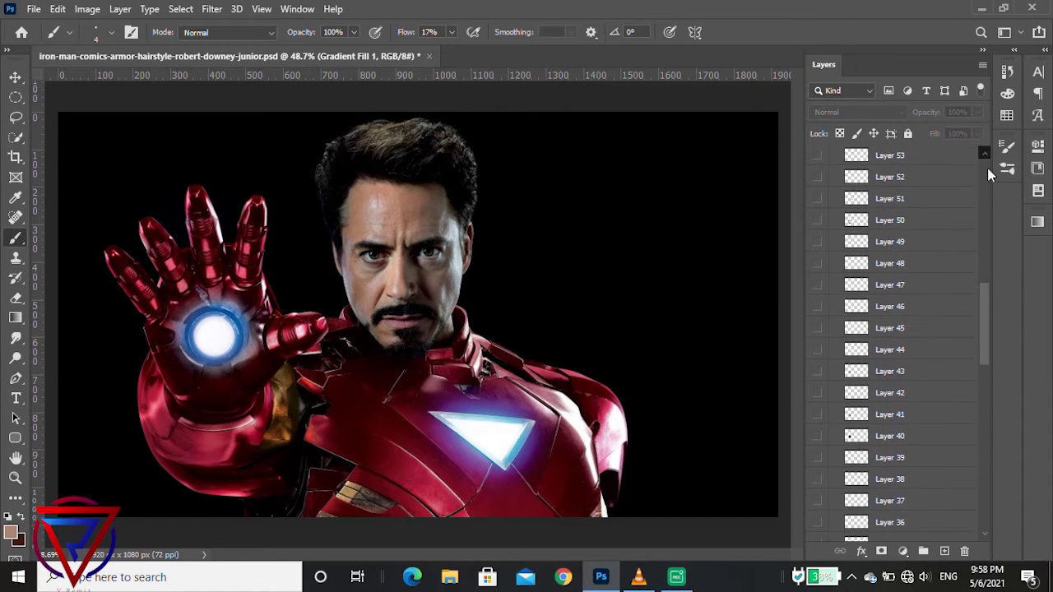
left_click_drag(985, 288, 988, 167)
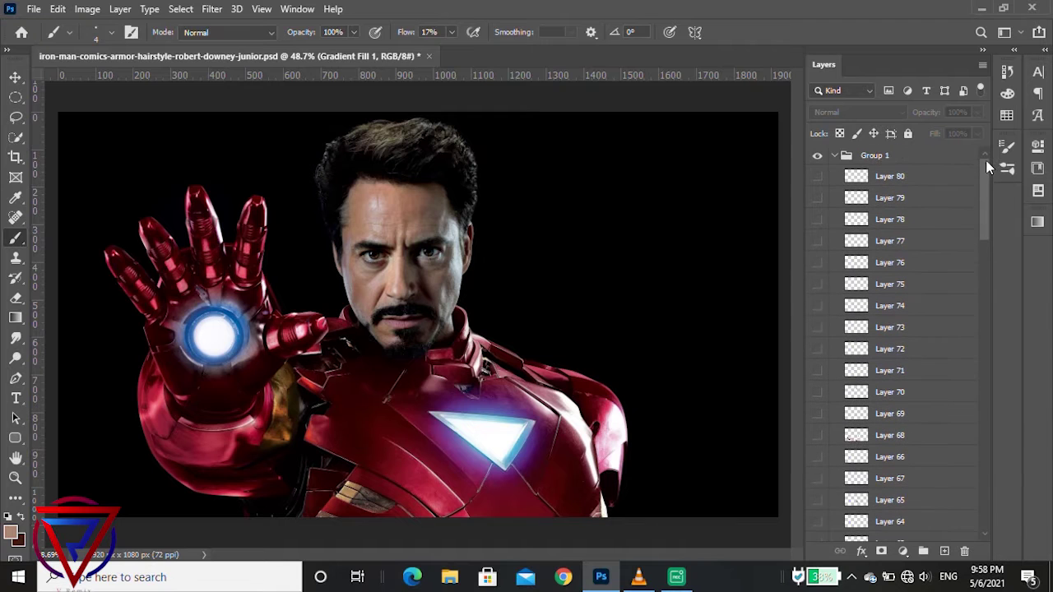
left_click(818, 206)
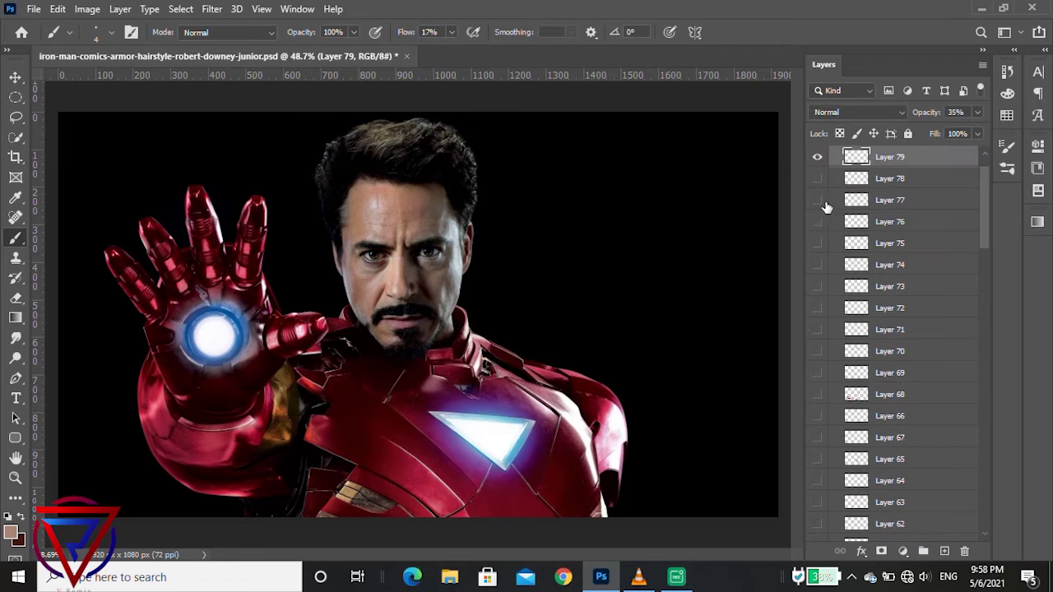
Make Layers 78, 75, 74, 73, 70, 68, 66, 67, 65 and 64 visible.
scroll(827, 205, "up", 1)
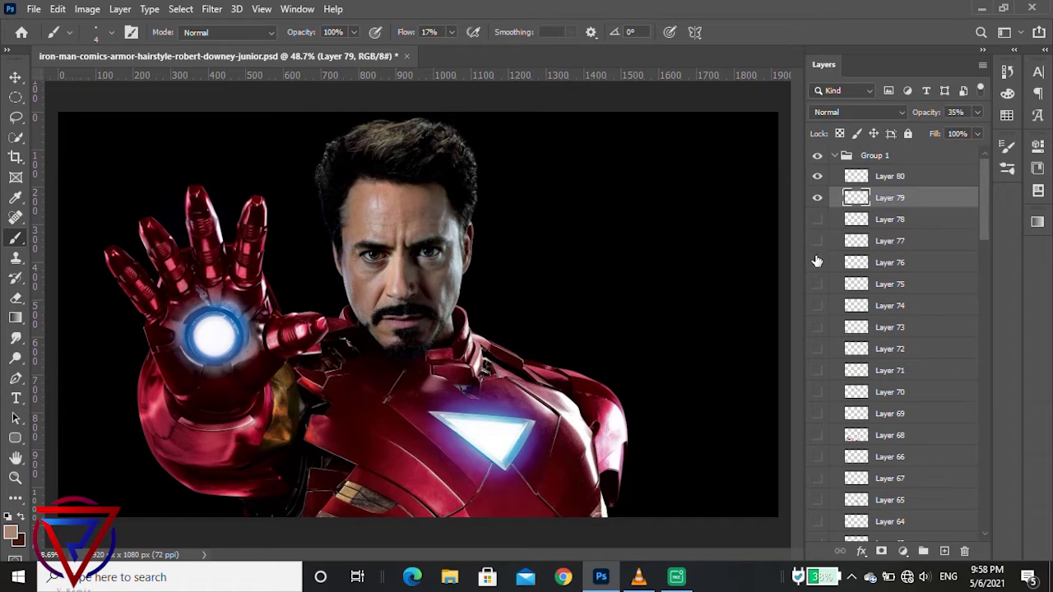
left_click(817, 220)
left_click(816, 284)
left_click(817, 305)
left_click(816, 327)
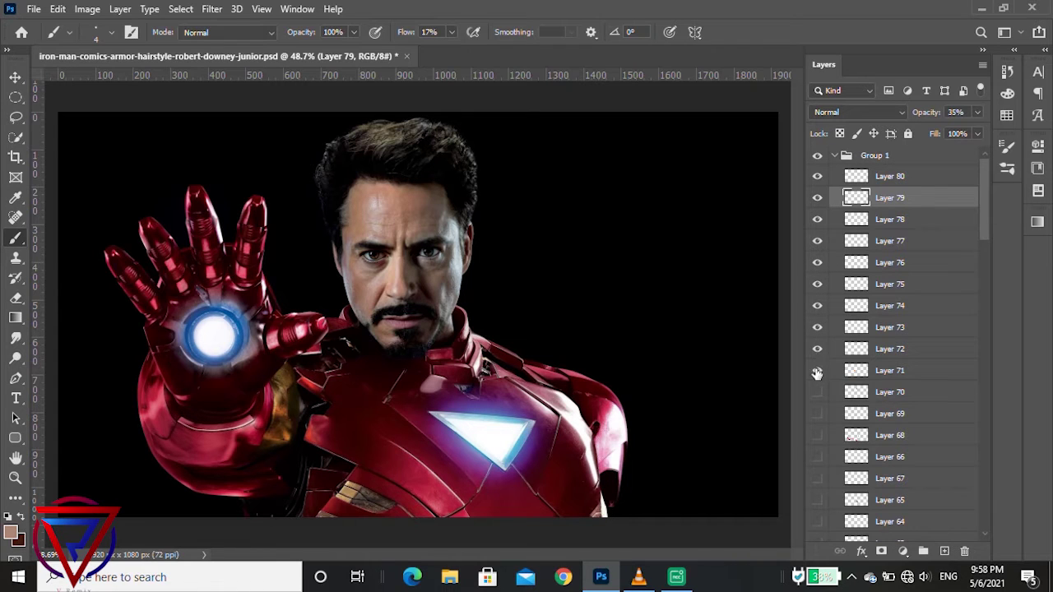
left_click(816, 392)
left_click(816, 435)
left_click(816, 456)
left_click(816, 478)
left_click(816, 500)
left_click(817, 522)
Make Layers 63, 61 and 58 through 54 visible.
scroll(822, 493, "down", 3)
scroll(831, 436, "down", 3)
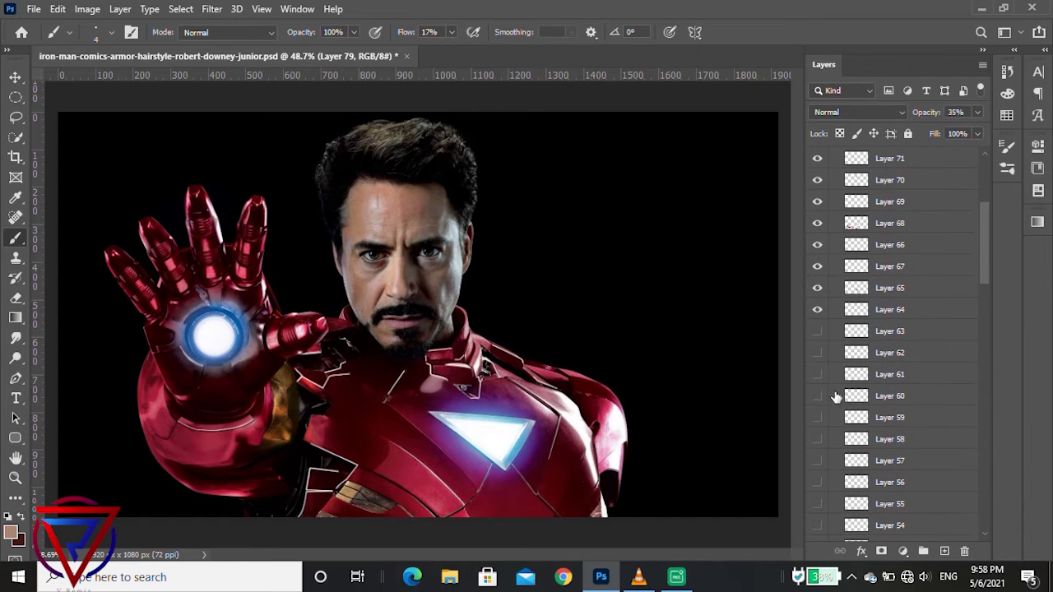
left_click(817, 331)
left_click(816, 374)
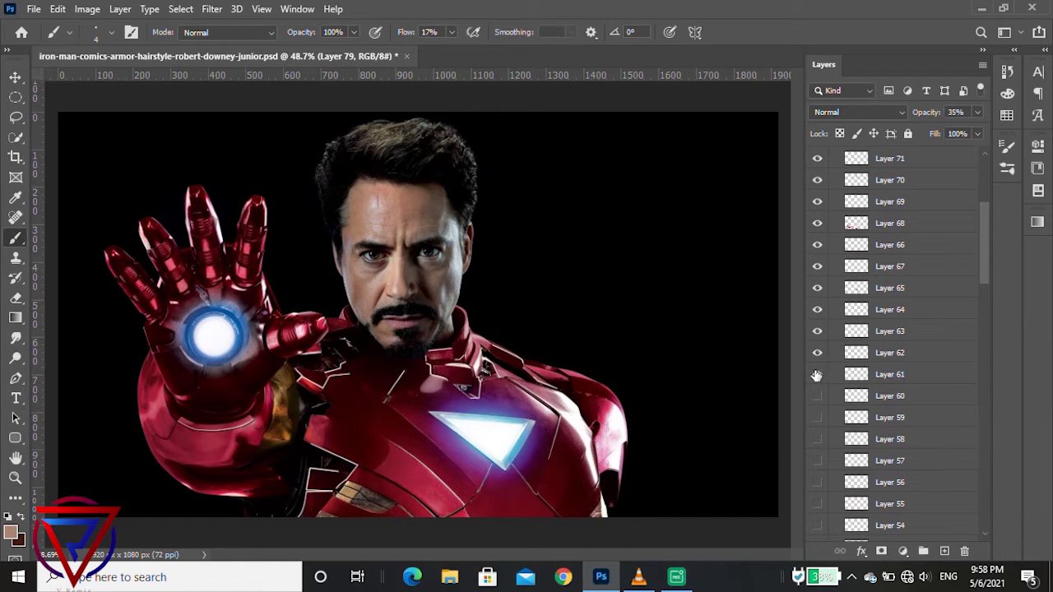
left_click(817, 439)
left_click(816, 460)
left_click(817, 481)
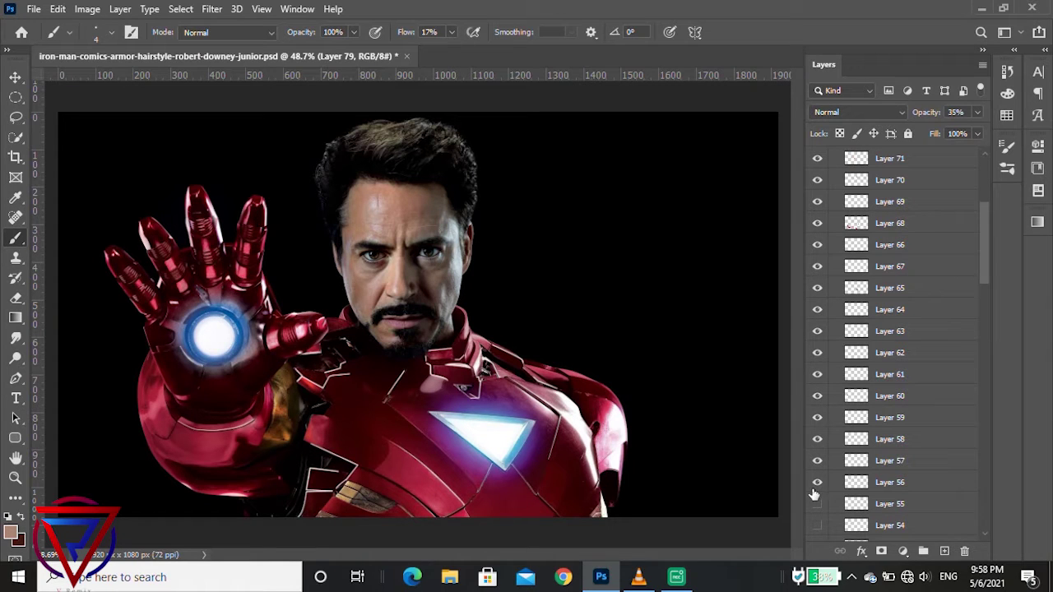
left_click(817, 504)
left_click(816, 524)
Make Layers 52 through 44 visible.
scroll(838, 370, "down", 5)
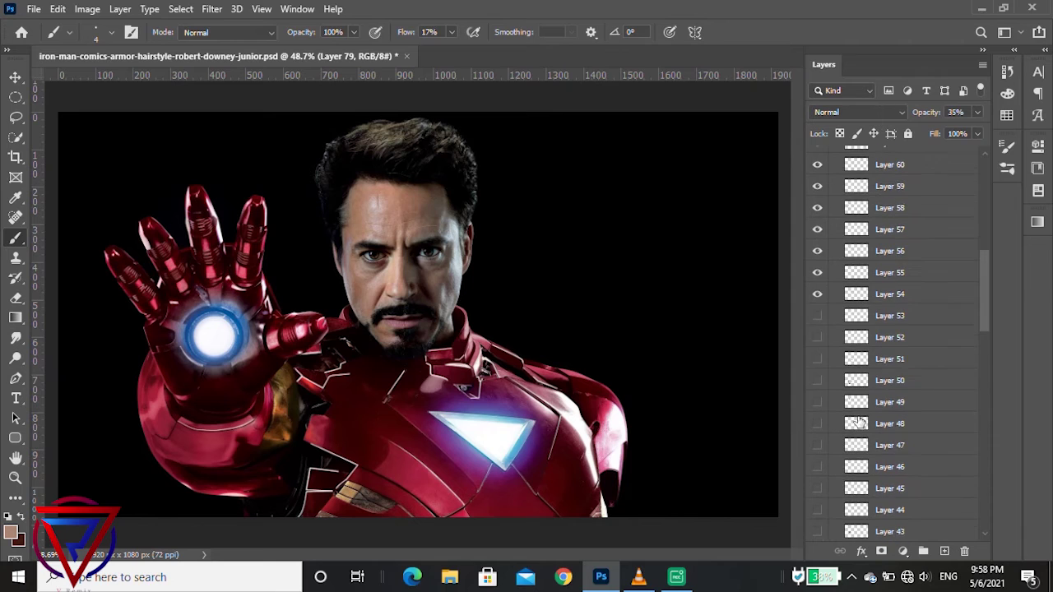
left_click(817, 221)
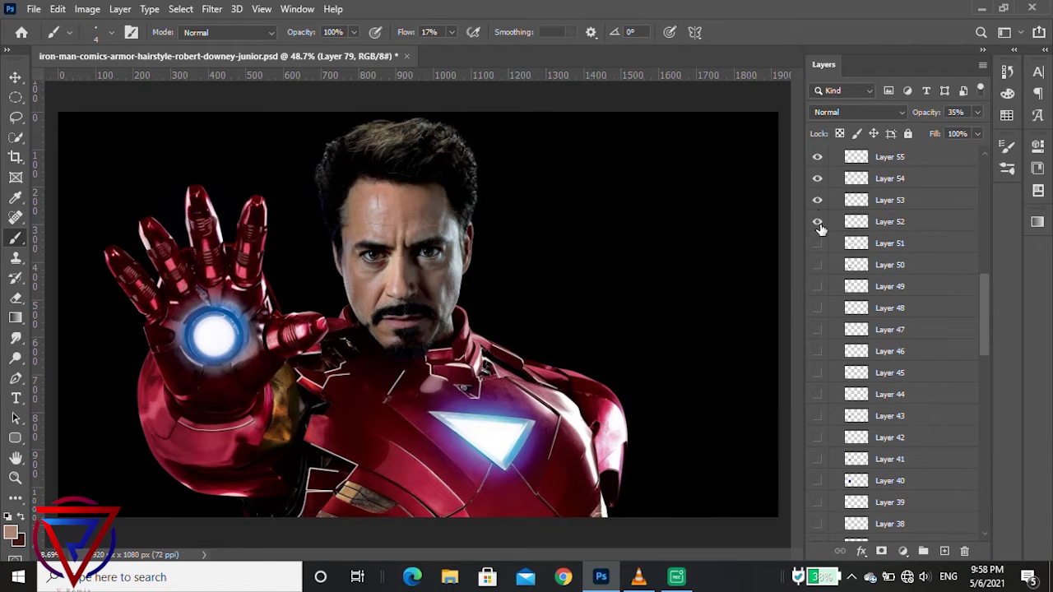
left_click(817, 243)
left_click(817, 265)
left_click(817, 286)
left_click(817, 308)
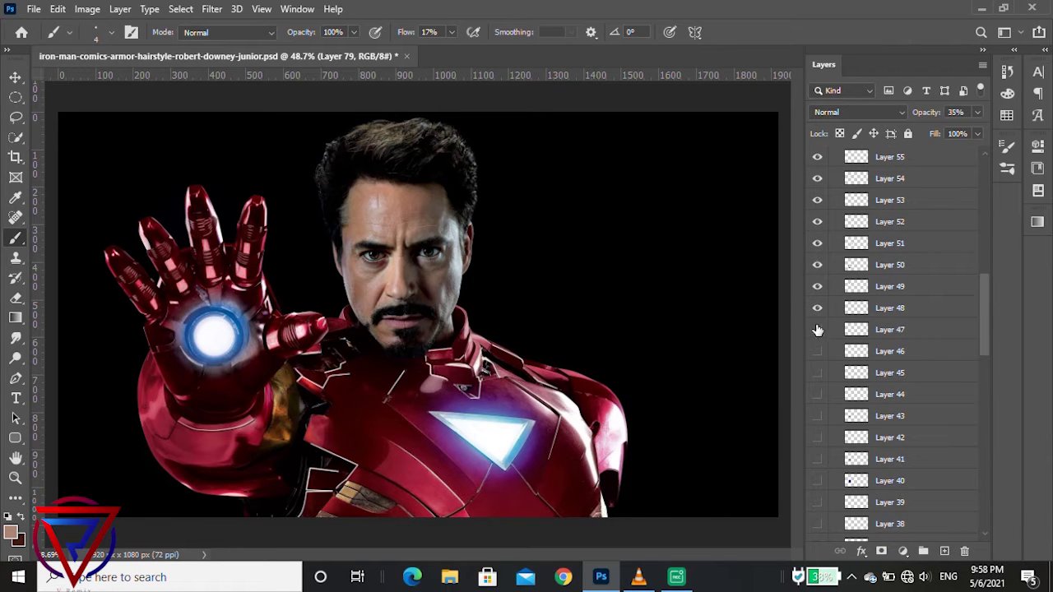
left_click(818, 329)
left_click(817, 351)
left_click(817, 372)
left_click(816, 393)
Show Layers 43 to 39, 37, 35 and the layers below down to the twenties.
scroll(812, 399, "down", 3)
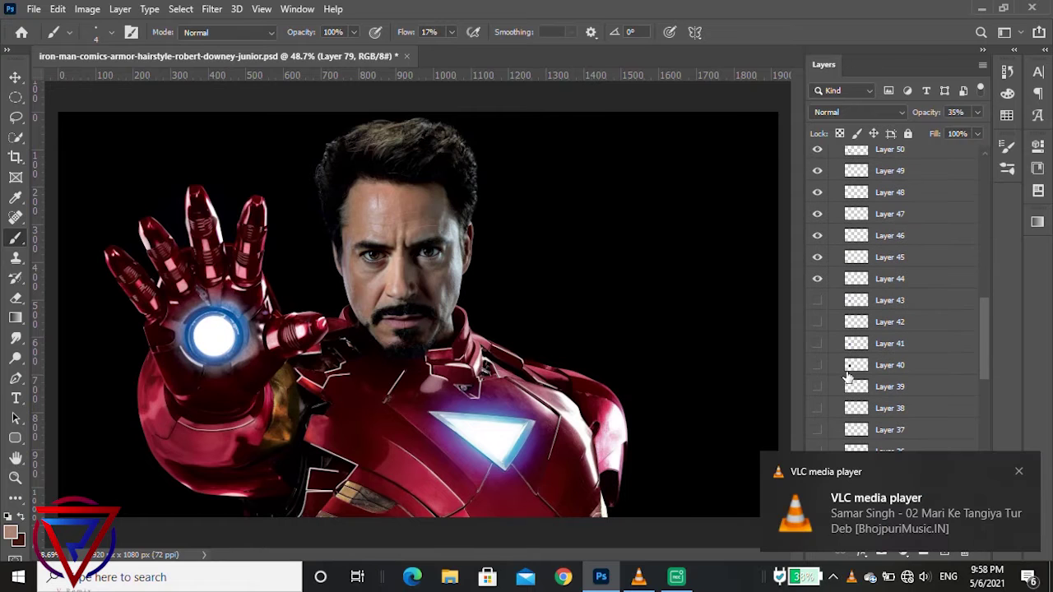
left_click(817, 300)
left_click(816, 322)
left_click(816, 342)
left_click(816, 365)
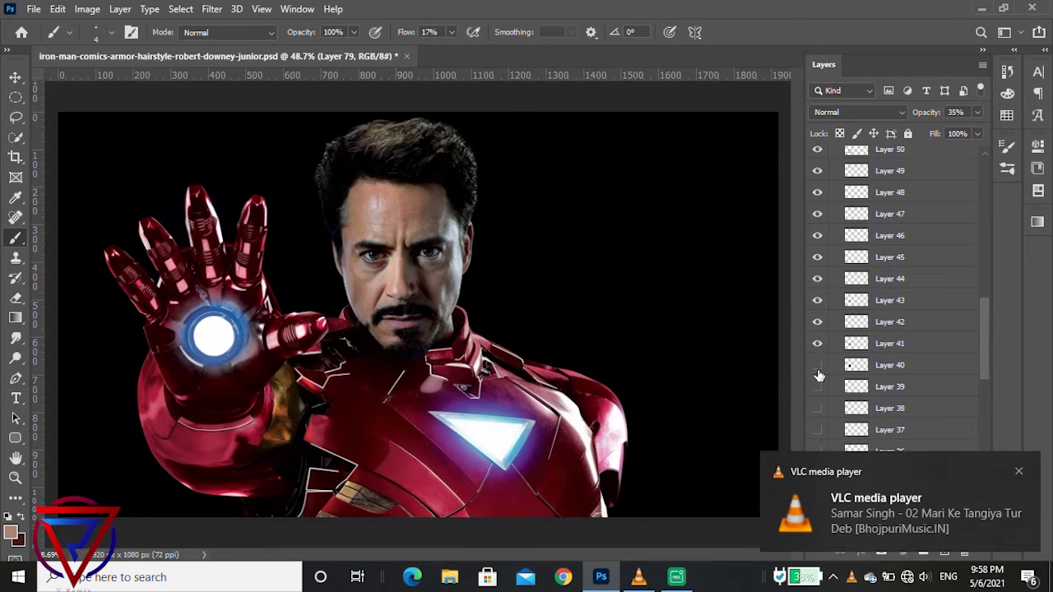
left_click(817, 387)
left_click(1019, 472)
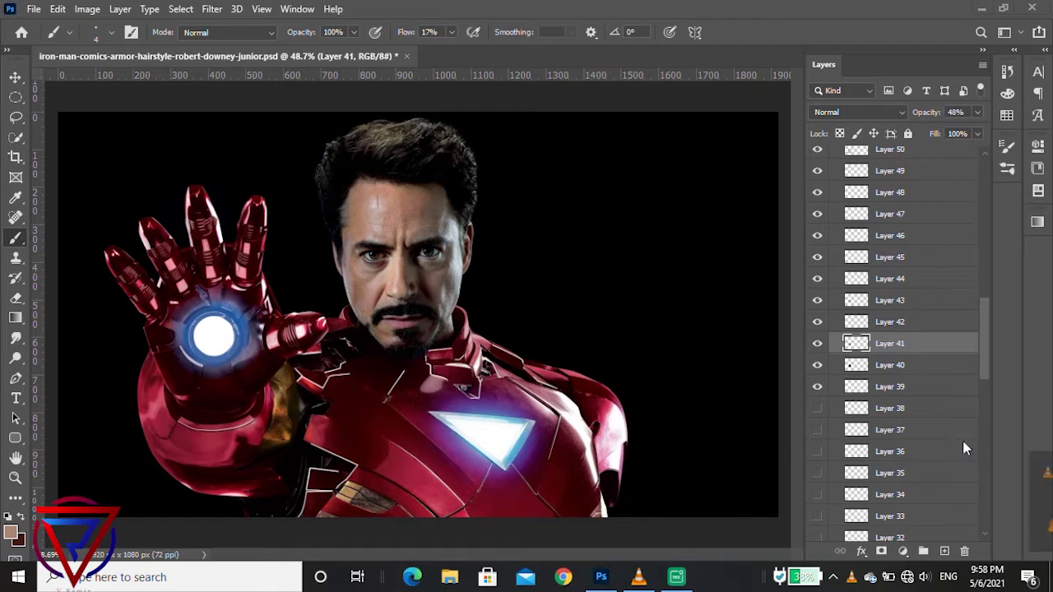
scroll(832, 307, "down", 3)
left_click(817, 314)
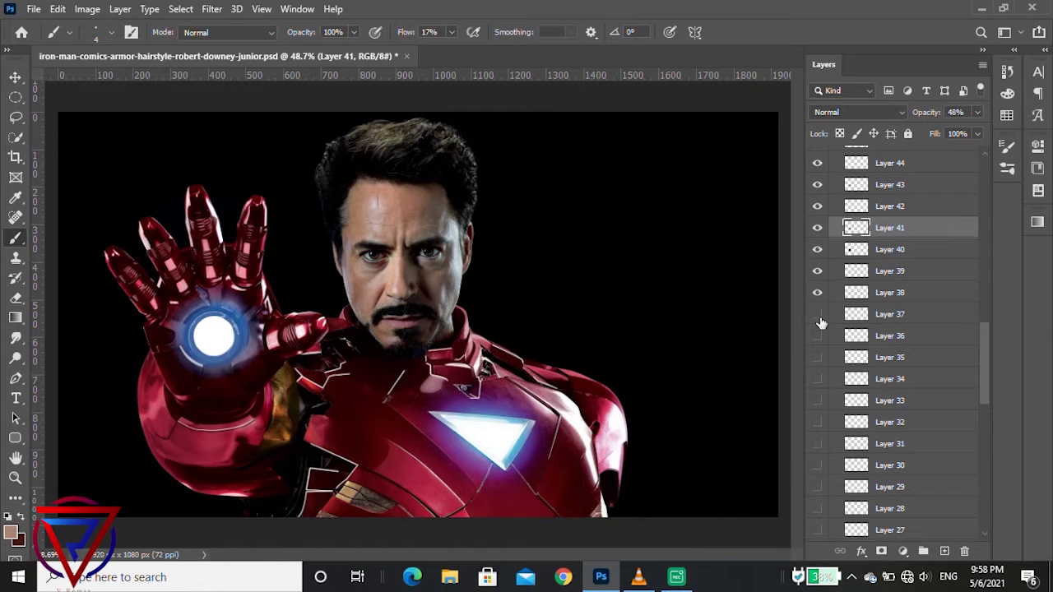
left_click(817, 358)
left_click_drag(818, 381, 820, 441)
scroll(840, 394, "down", 3)
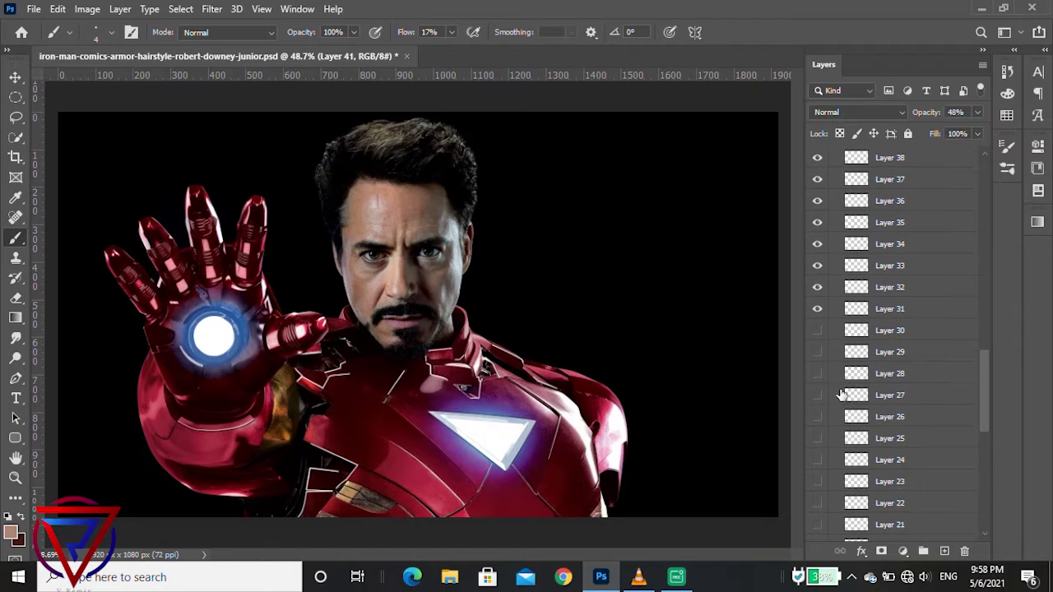
scroll(840, 395, "down", 3)
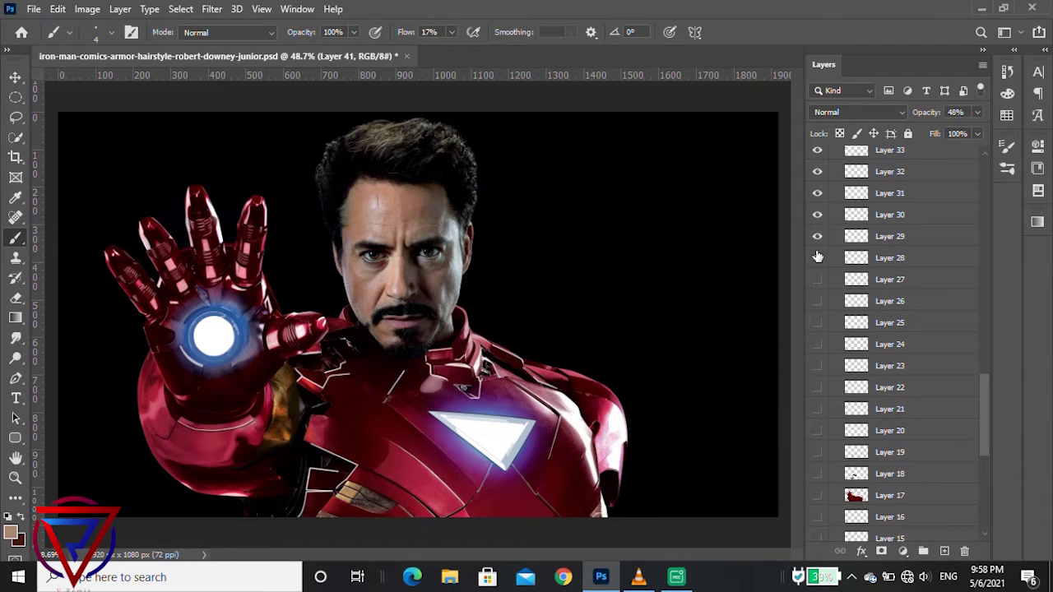
scroll(820, 219, "down", 3)
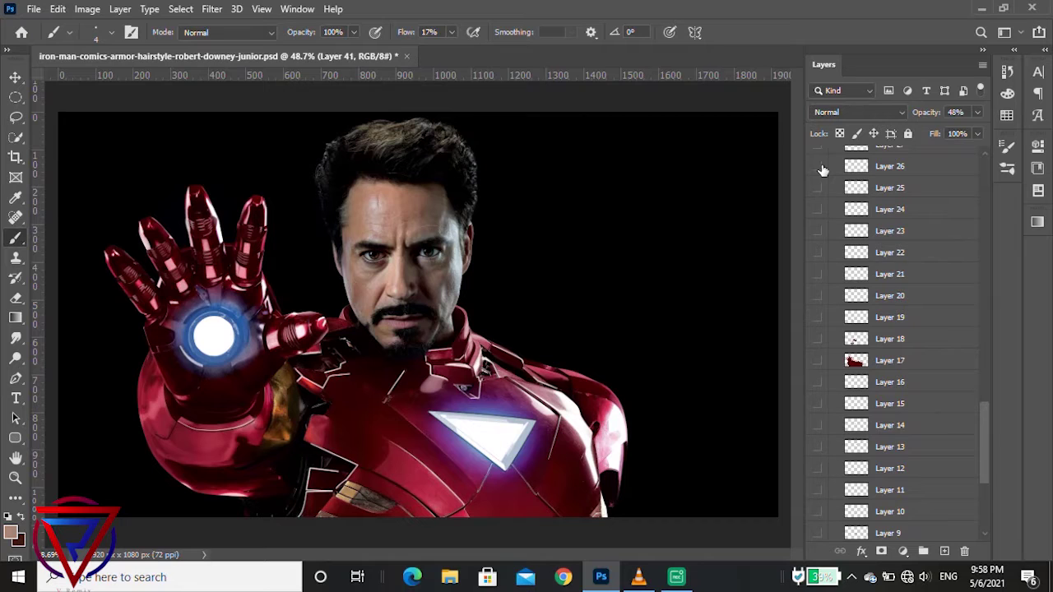
scroll(822, 170, "up", 1)
Show Layers 19 to 15, 13 to 10 and 8, revealing armour shapes, beard shading and white eyes.
left_click_drag(815, 183, 818, 334)
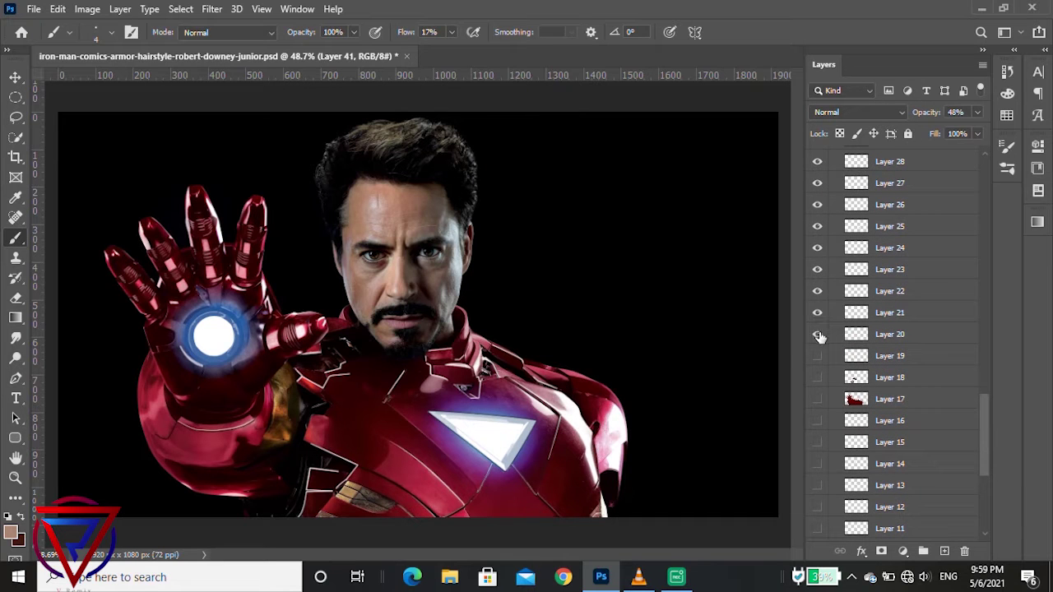
scroll(821, 321, "down", 3)
left_click(817, 240)
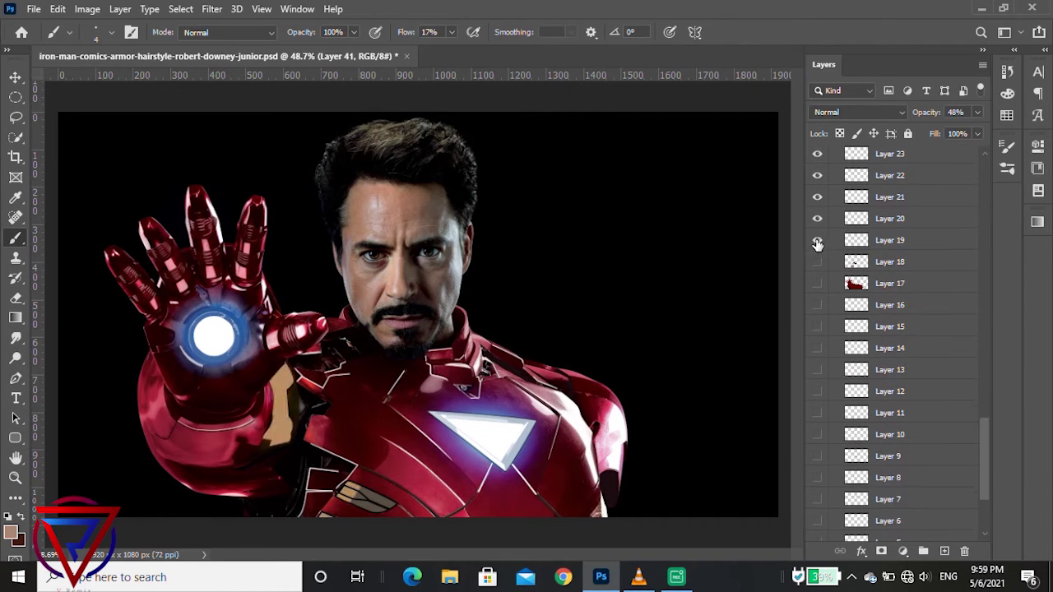
left_click(818, 262)
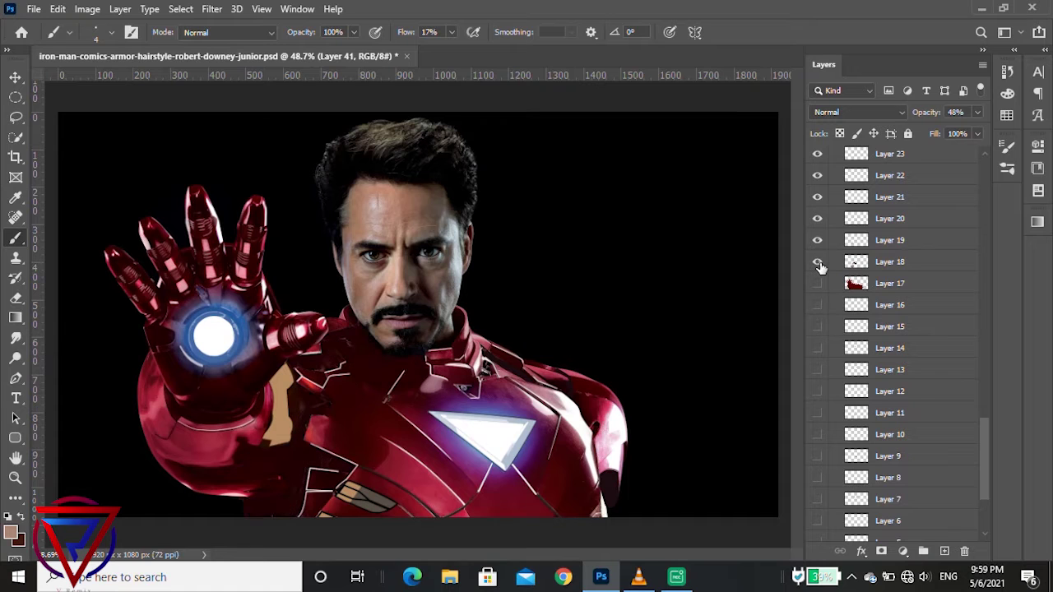
left_click(817, 283)
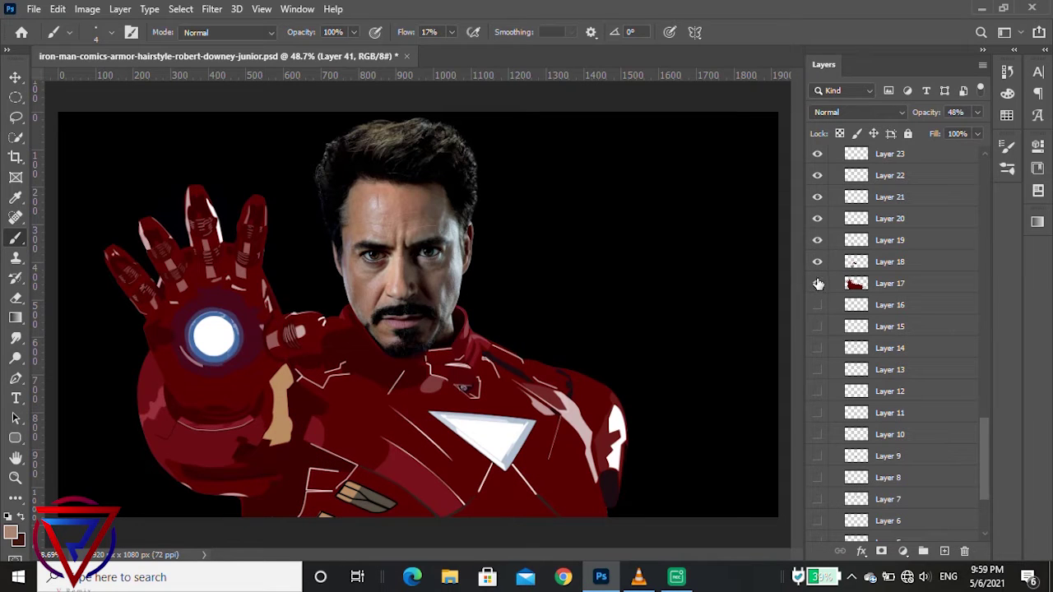
left_click(817, 305)
left_click(816, 326)
scroll(815, 326, "down", 2)
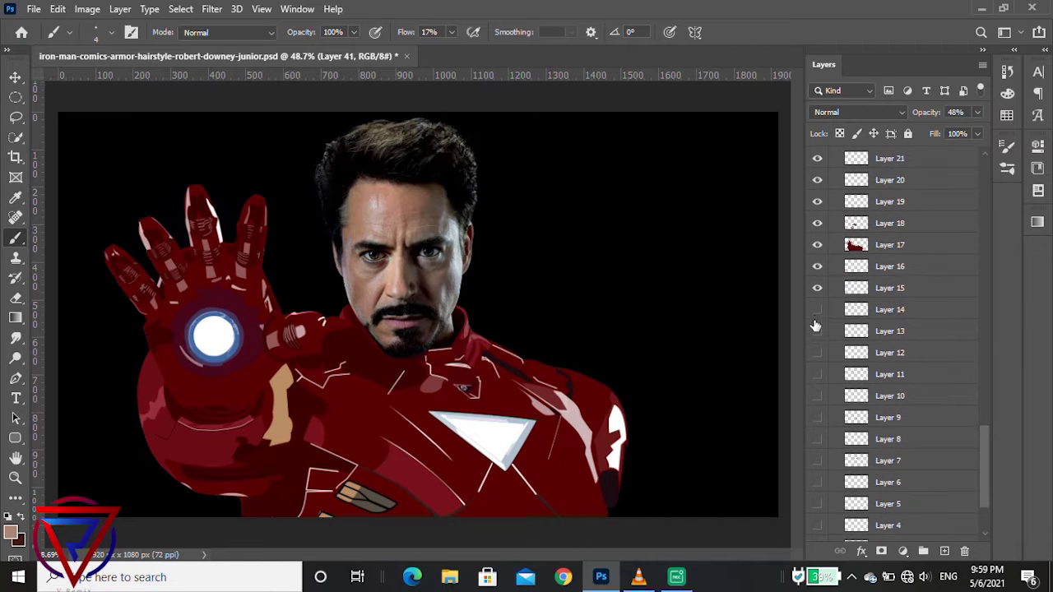
left_click(817, 331)
left_click(817, 352)
left_click(815, 377)
left_click(817, 396)
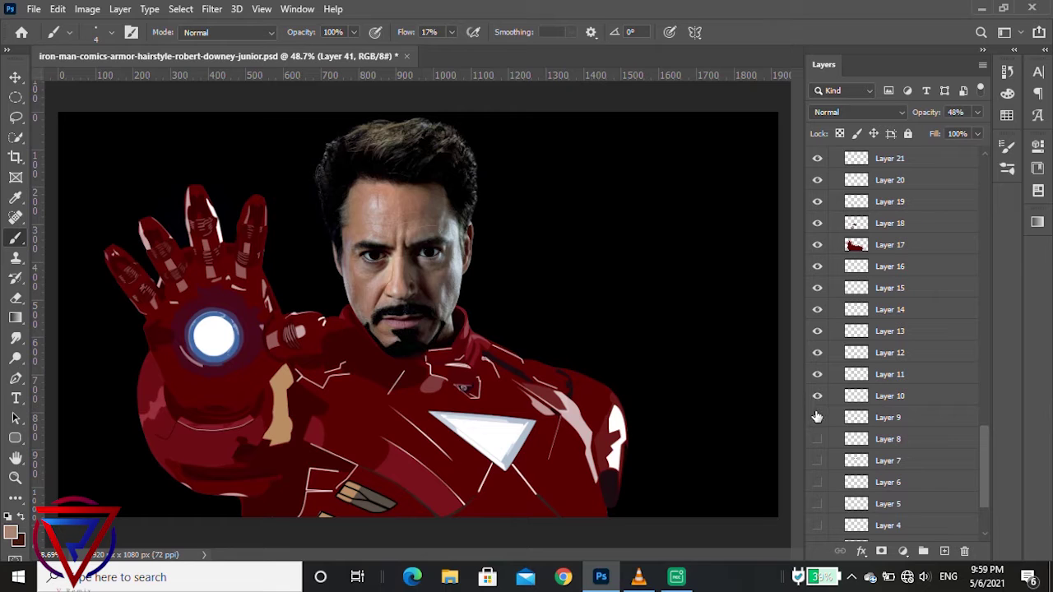
left_click(816, 438)
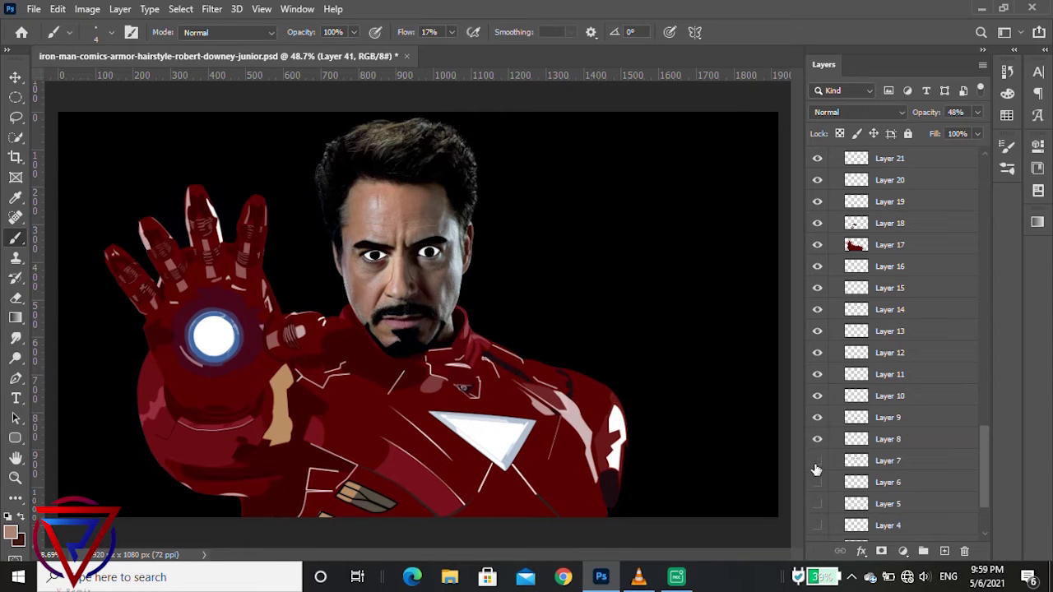
Show Layers 6 to 1 and Gradient Fill 1 for lips, skin and the purple-to-teal background.
left_click(817, 481)
left_click(821, 485)
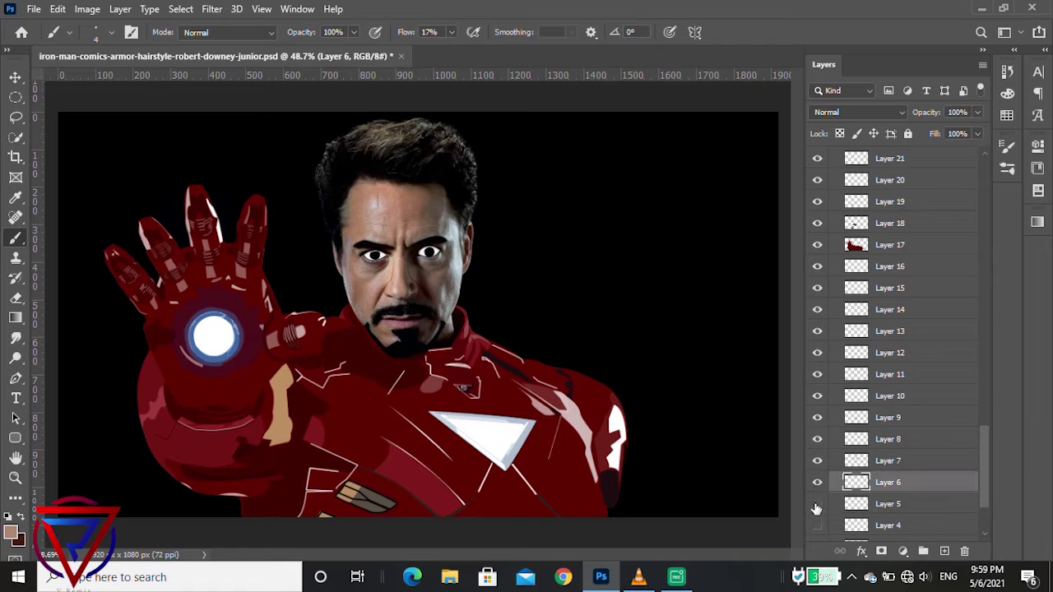
left_click(816, 503)
scroll(817, 526, "down", 3)
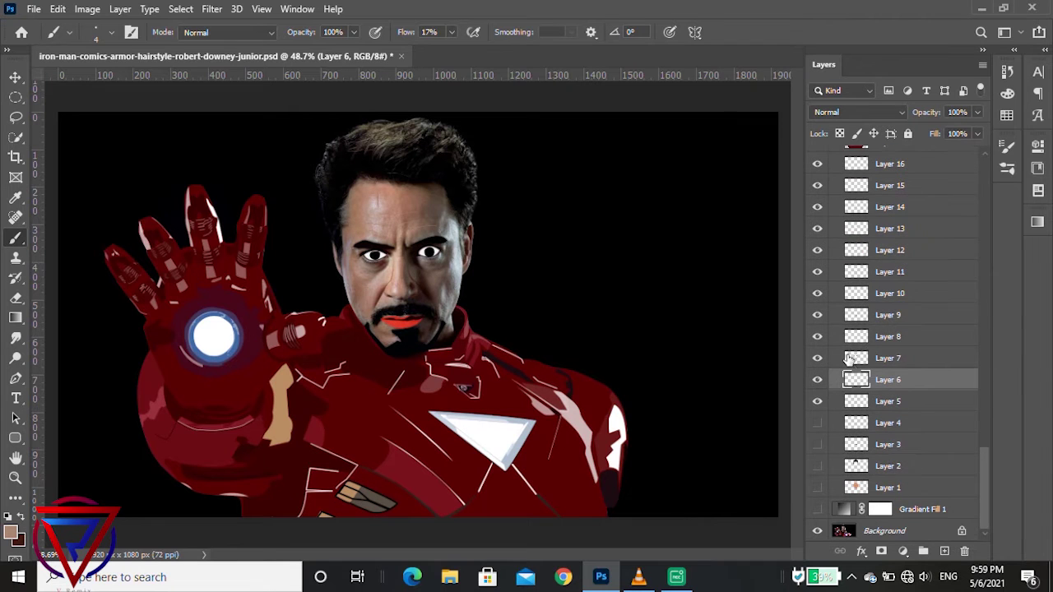
left_click(816, 423)
left_click(816, 444)
left_click(816, 466)
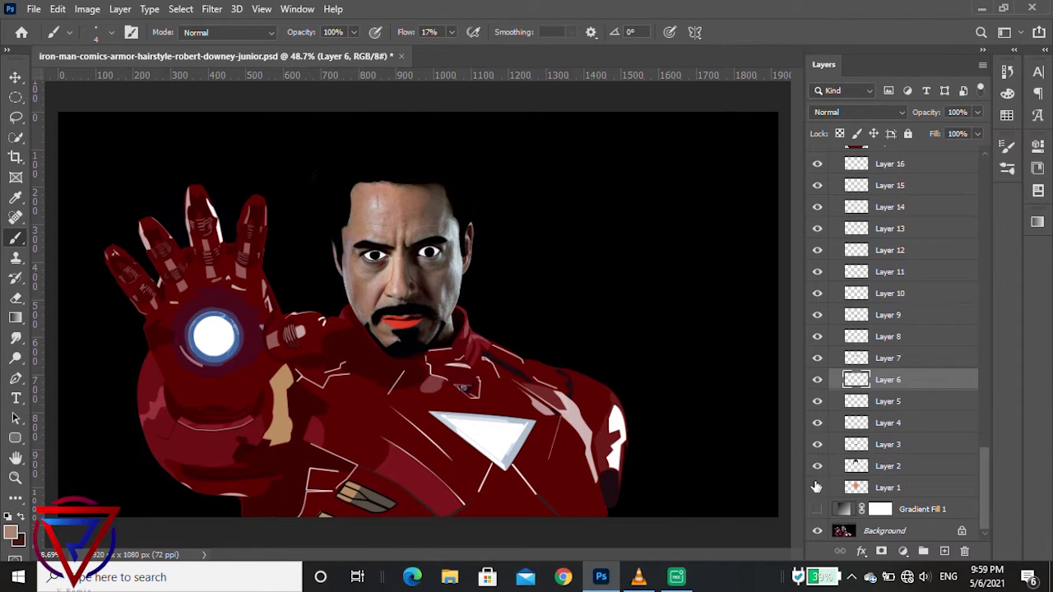
left_click(816, 486)
left_click(817, 509)
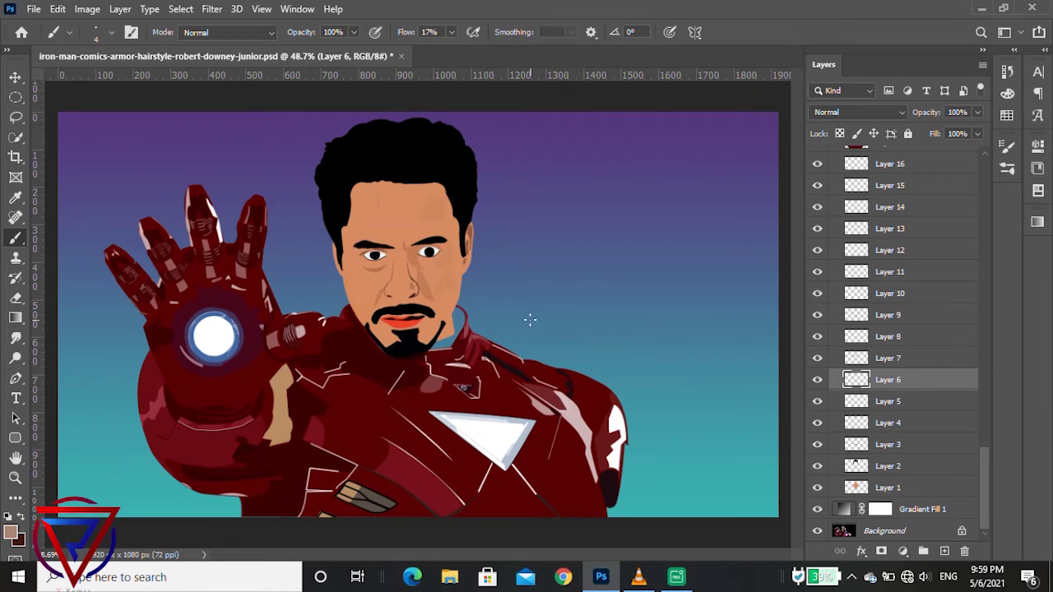
Zoom into the chin, select Layer 1 from the canvas and add new Layer 81 above it.
scroll(448, 345, "up", 1)
scroll(460, 329, "up", 2)
scroll(493, 294, "up", 2)
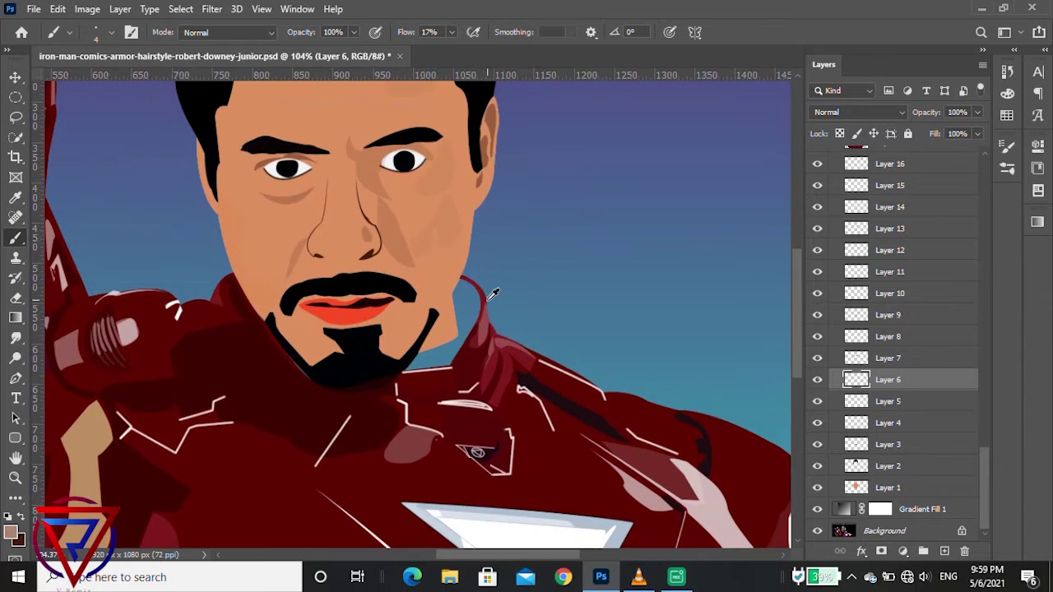
scroll(452, 270, "up", 2)
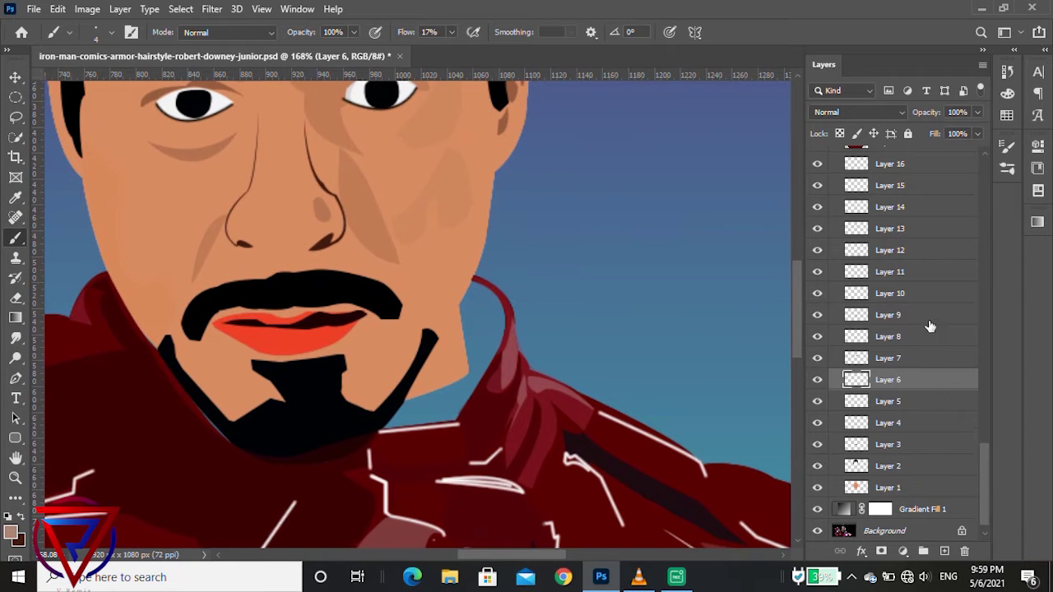
scroll(984, 448, "up", 1)
scroll(985, 448, "down", 1)
left_click(16, 77)
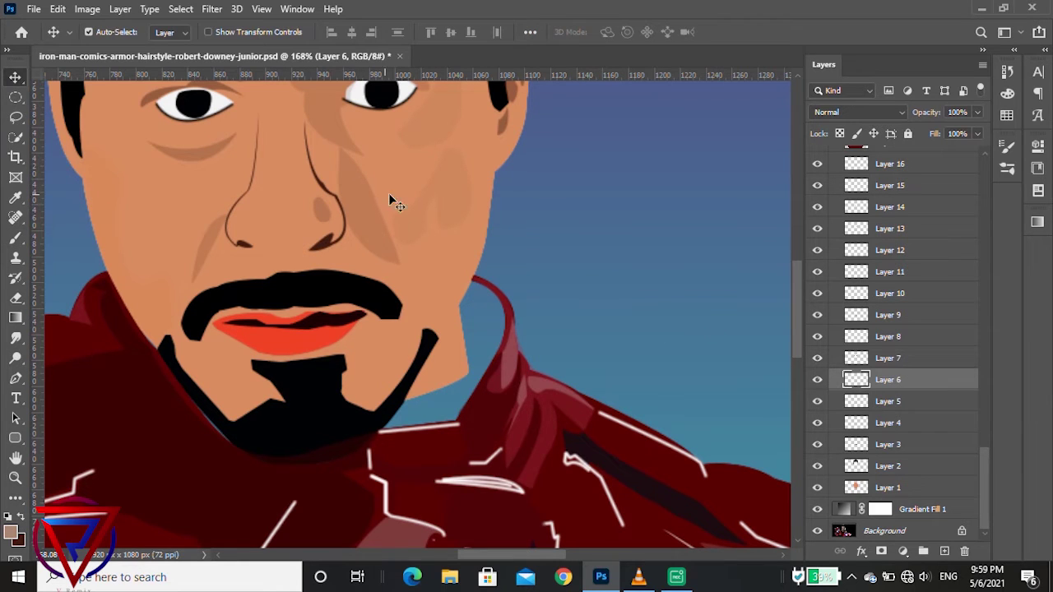
left_click(436, 220)
right_click(446, 363)
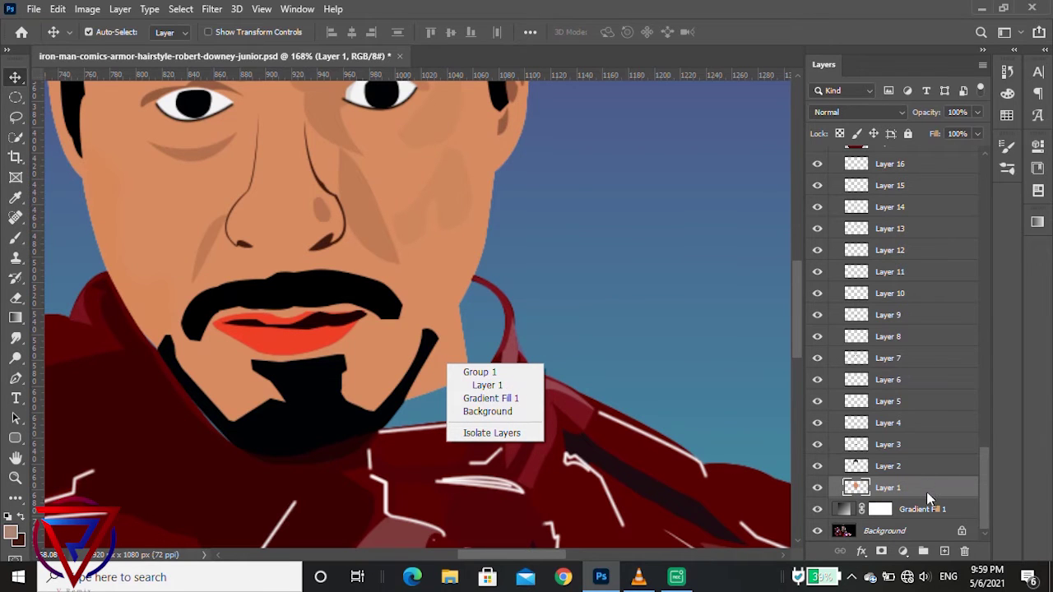
left_click(928, 498)
left_click(943, 551)
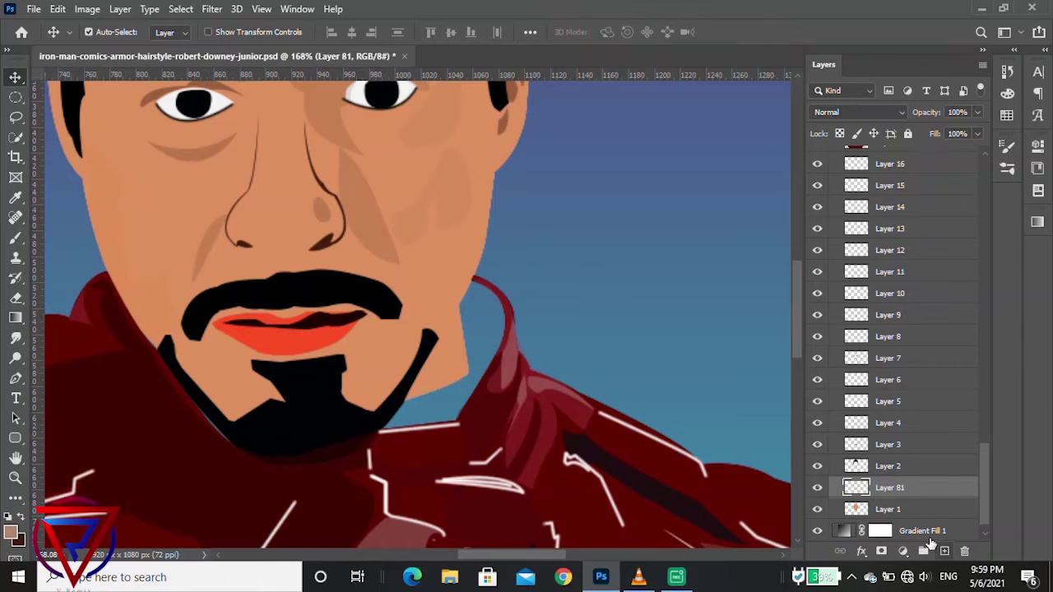
With the Pen tool, place anchors from the collar tip down the neck and along the jaw.
left_click(16, 378)
scroll(477, 289, "up", 3)
scroll(476, 289, "up", 1)
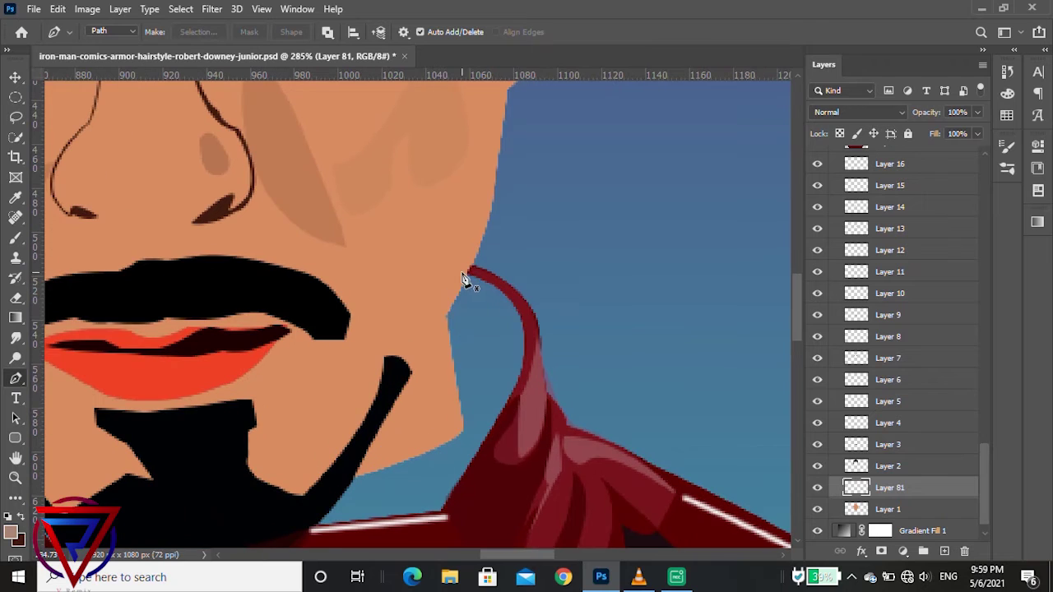
left_click(467, 273)
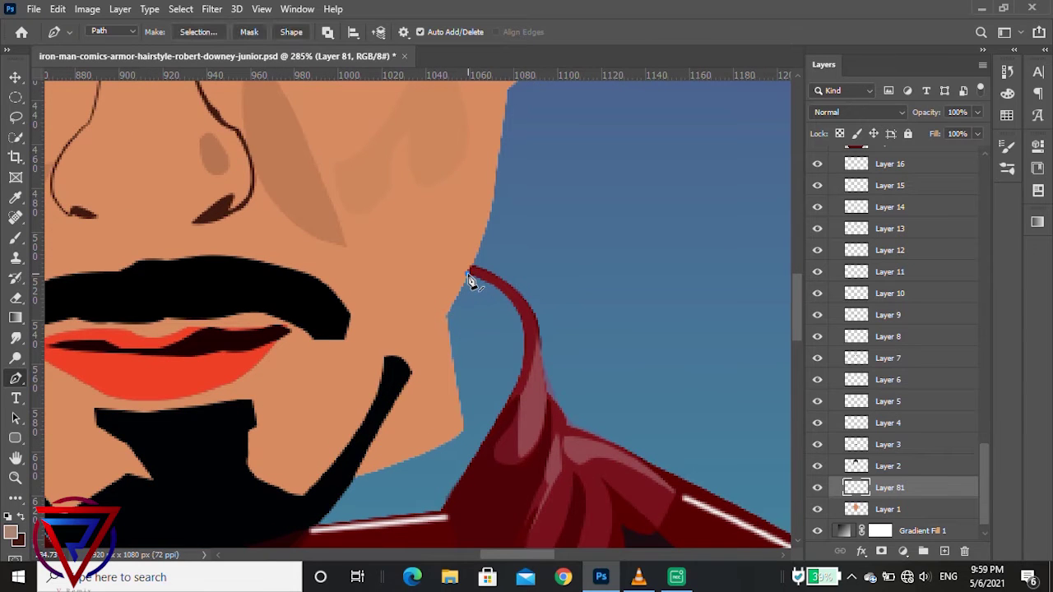
left_click(447, 307)
left_click(446, 317)
left_click(458, 425)
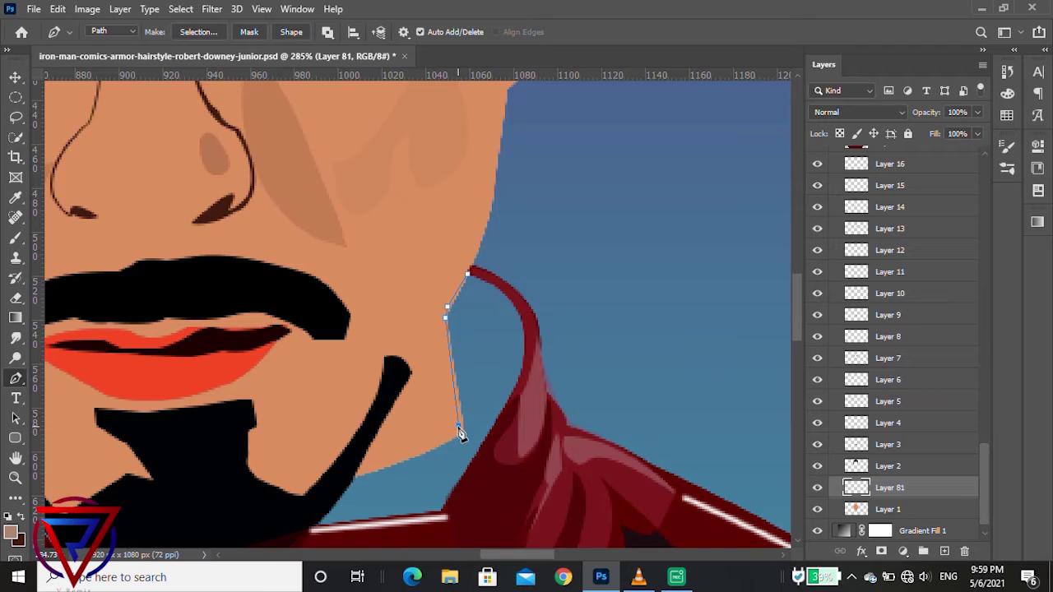
left_click(359, 474)
left_click(349, 480)
left_click(313, 526)
Curve the path back up along the collar and close it at the start point.
left_click(438, 510)
left_click_drag(532, 364, 497, 265)
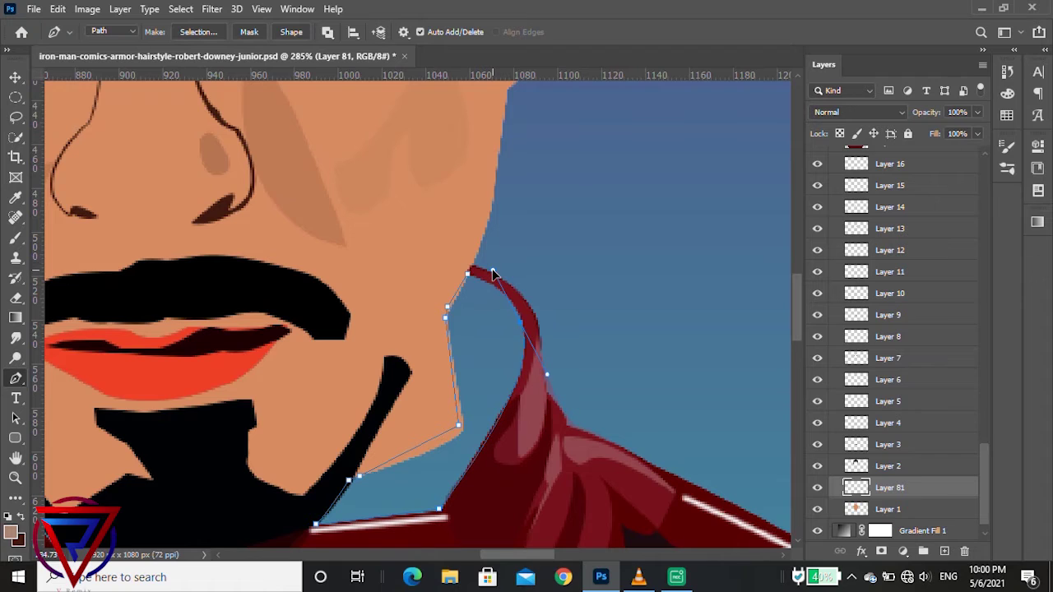
left_click_drag(497, 265, 494, 274)
left_click(468, 276)
mouse_move(427, 287)
left_mouse_down()
mouse_move(426, 265)
mouse_move(417, 268)
left_mouse_up()
Convert the neck path to a selection and fill it with dark brown.
key("ctrl+Return")
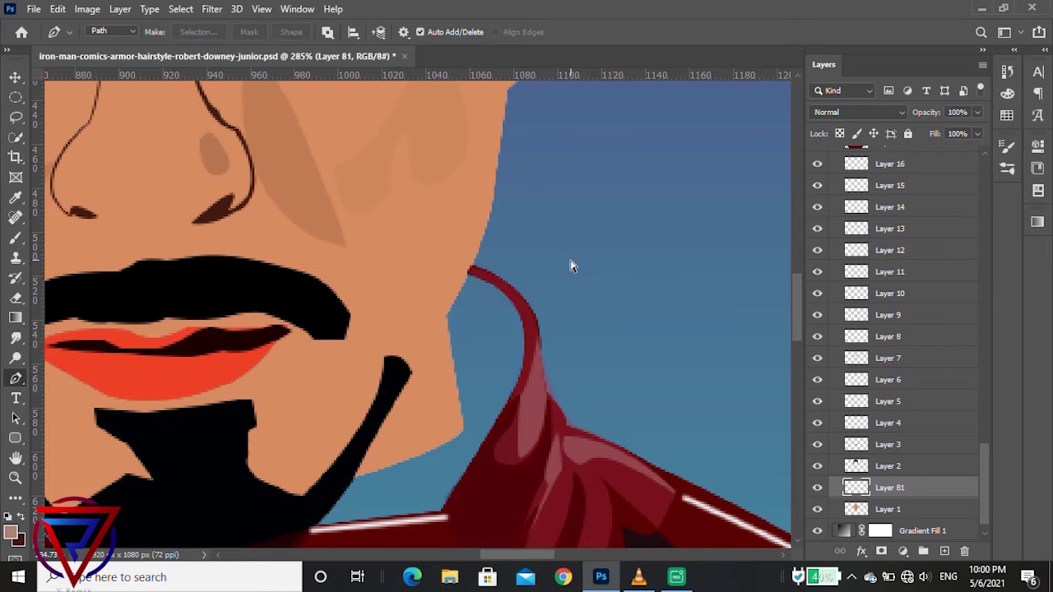
scroll(403, 350, "down", 5)
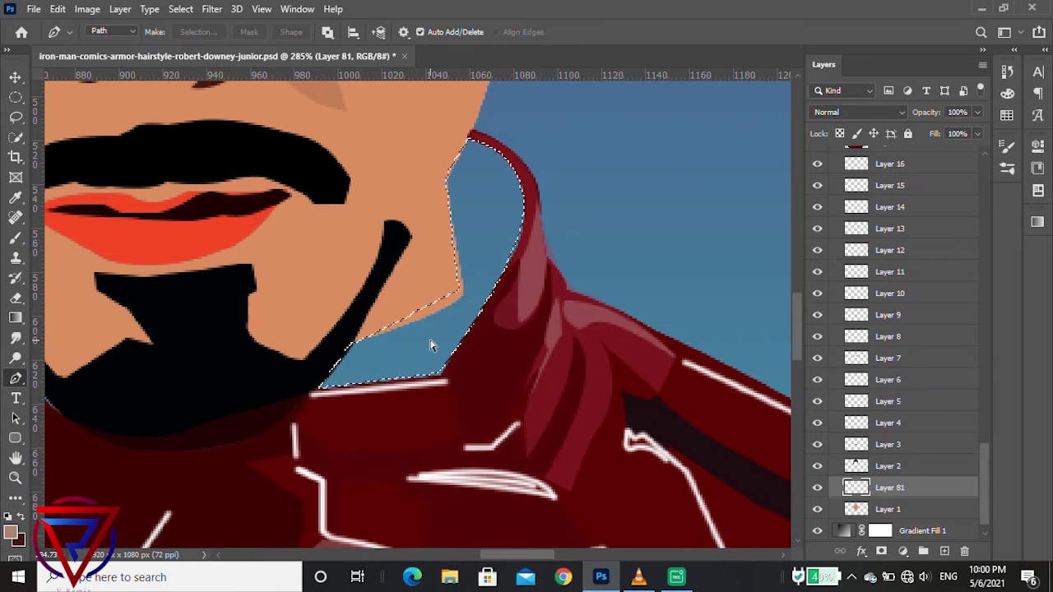
key("alt+BackSpace")
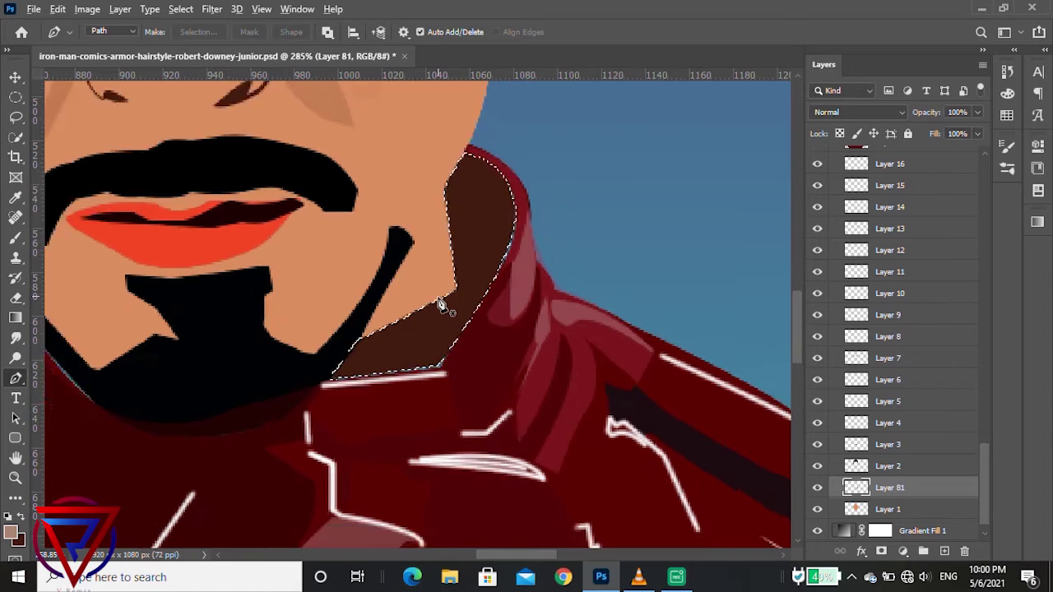
scroll(442, 305, "down", 5)
scroll(441, 302, "up", 2)
scroll(518, 316, "up", 2)
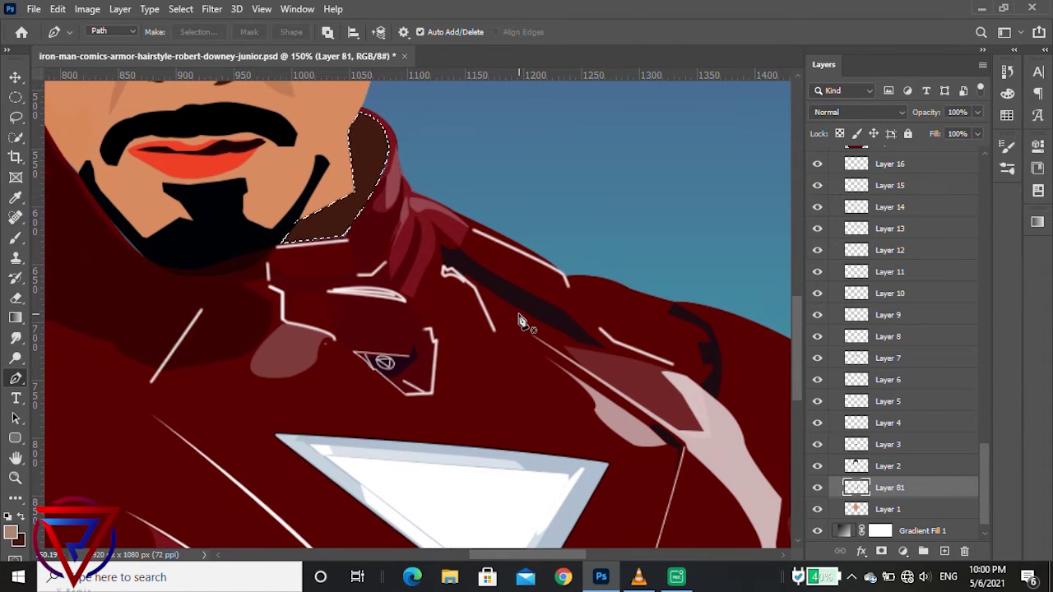
Sample the armour's dark red and stripe colours with the Eyedropper, then deselect.
key("i")
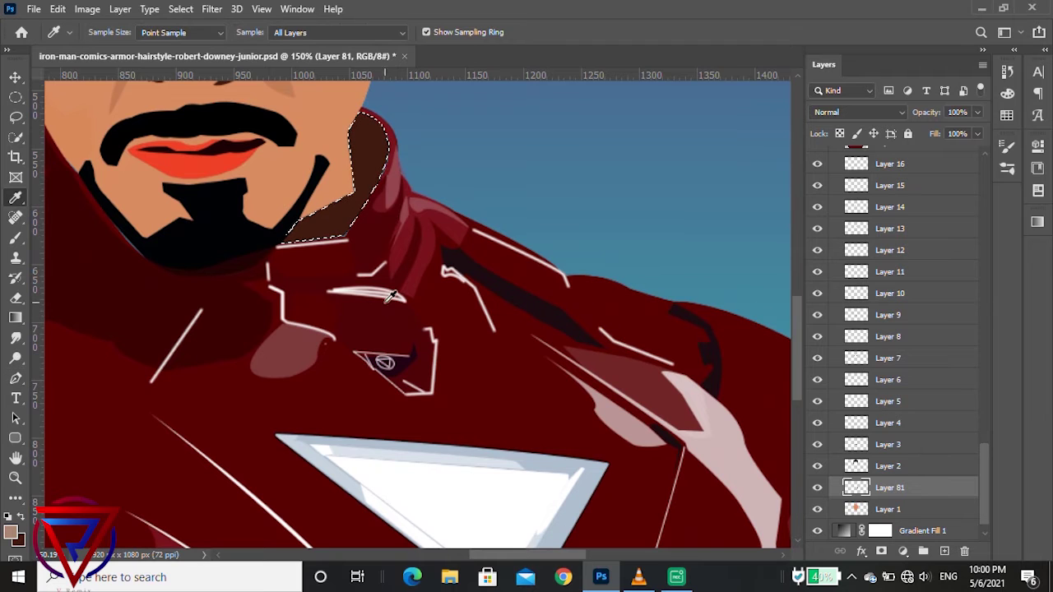
left_click(507, 281)
left_click(482, 265)
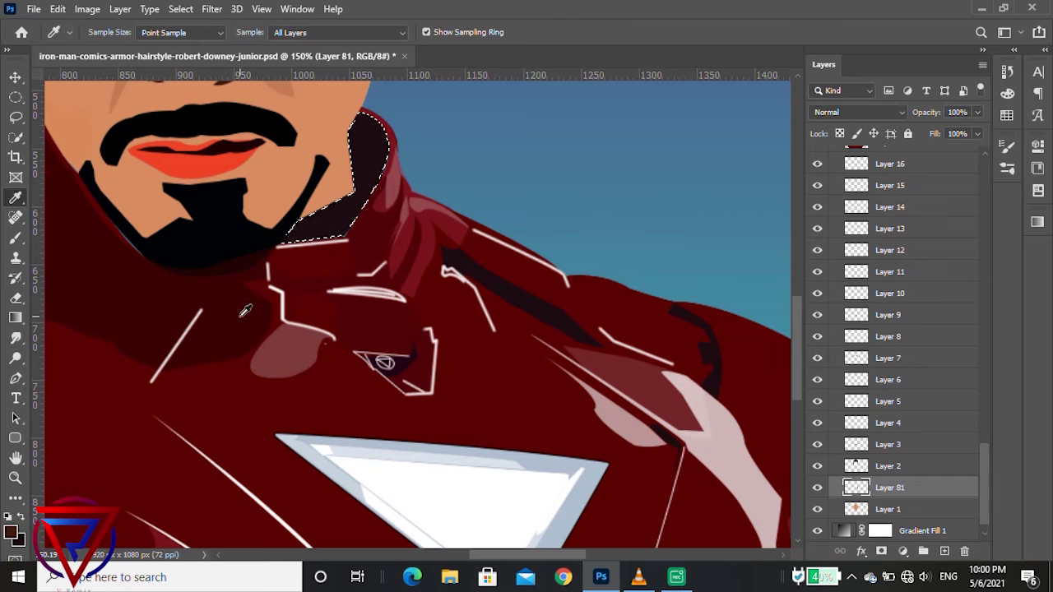
key("ctrl+d")
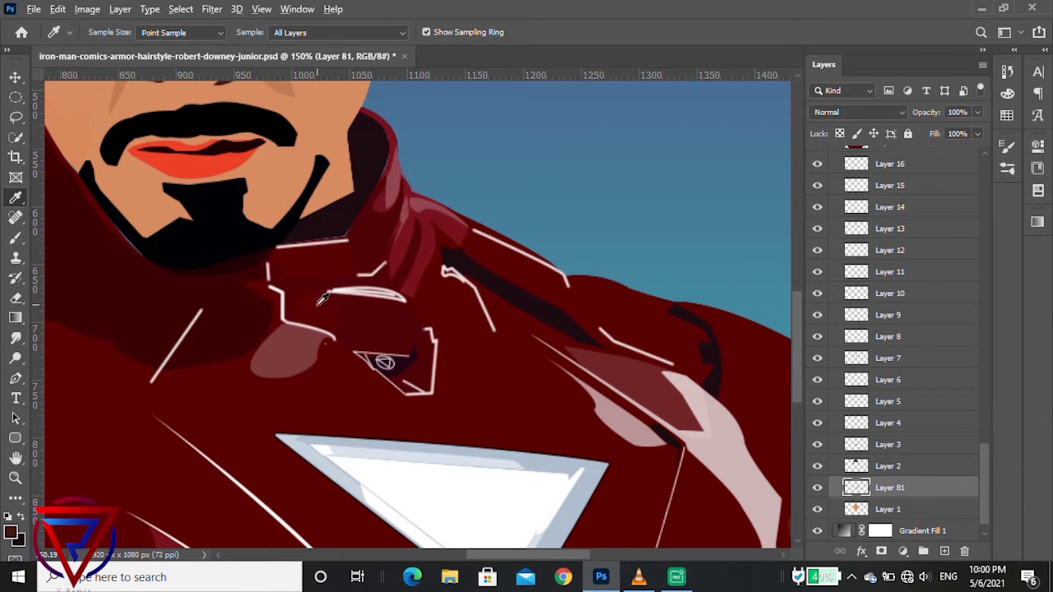
scroll(413, 217, "down", 3)
scroll(490, 329, "down", 3)
scroll(491, 329, "up", 2)
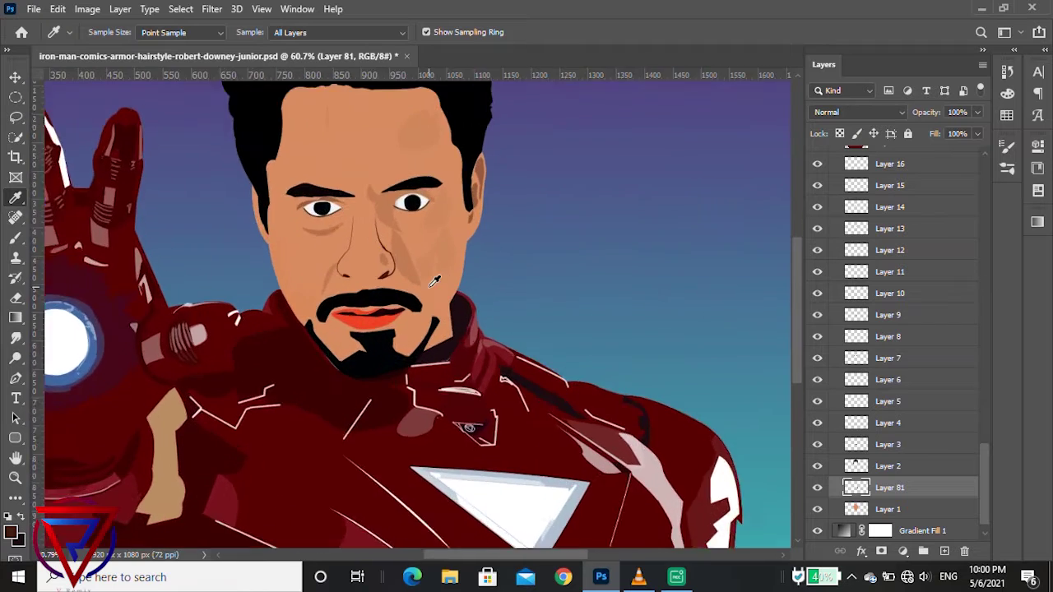
scroll(494, 346, "down", 2)
scroll(510, 394, "down", 1)
scroll(550, 481, "up", 3)
scroll(588, 467, "up", 1)
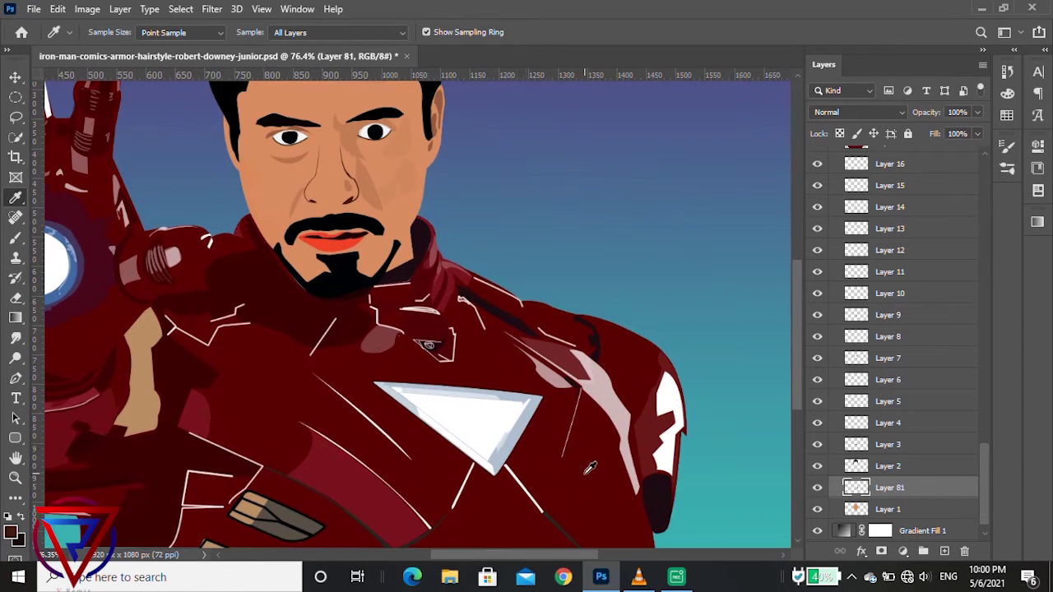
Select Layer 34 via the chest triangle and open its Blending Options.
left_click(15, 77)
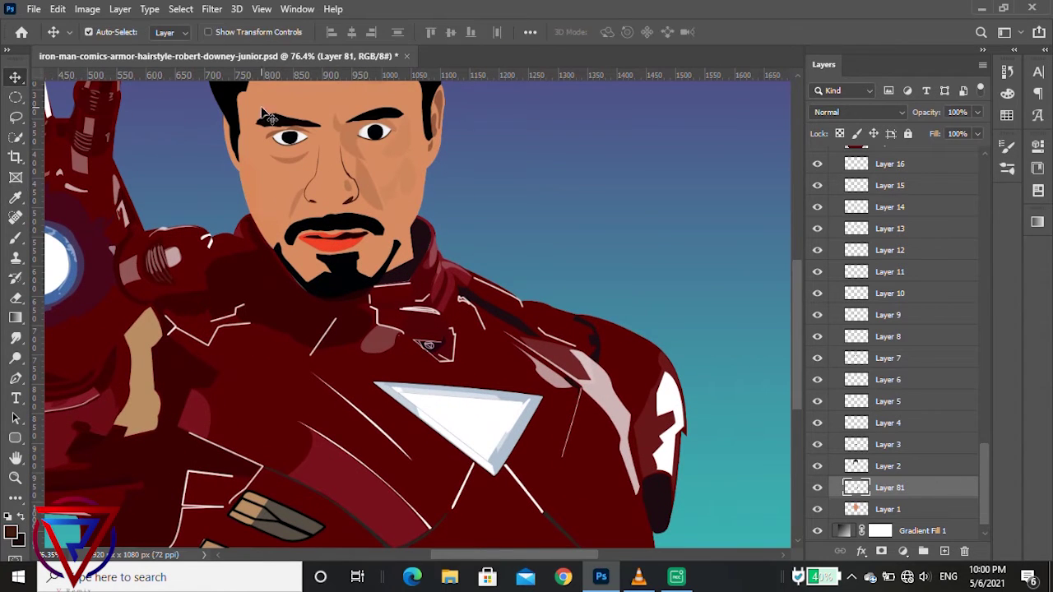
left_click(462, 426)
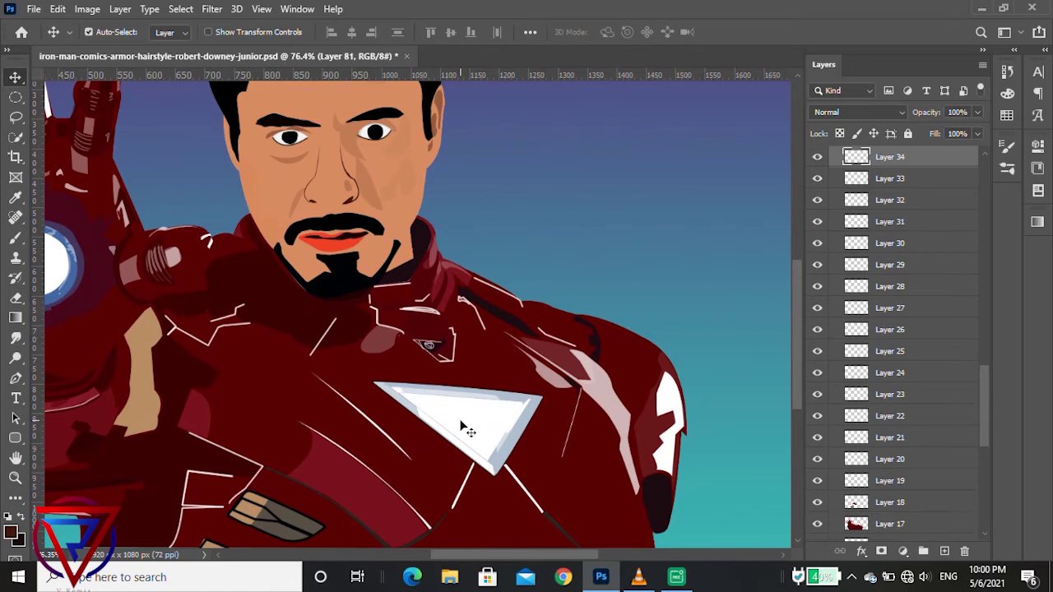
left_click(816, 158)
left_click(816, 158)
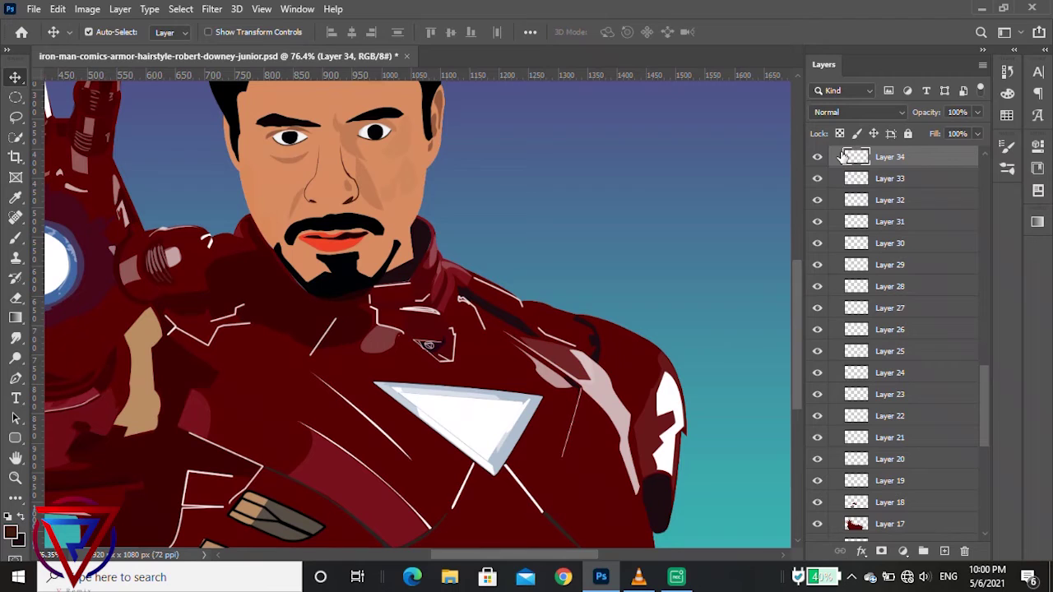
right_click(954, 158)
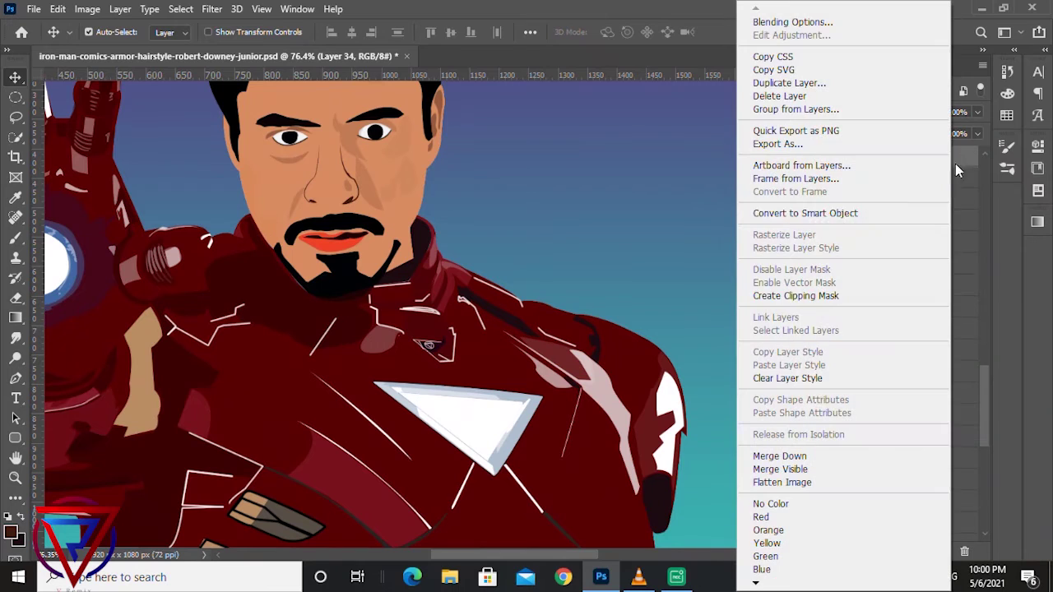
left_click(830, 23)
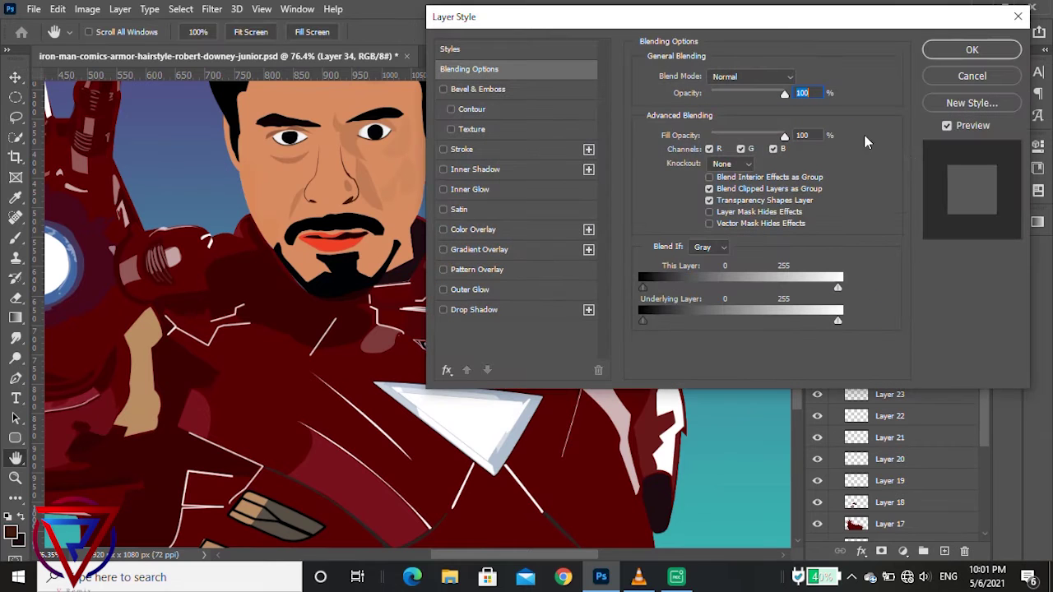
Give Layer 34 a white Outer Glow at 100% opacity, Softer technique, 13% spread, 250 px size.
left_click(443, 289)
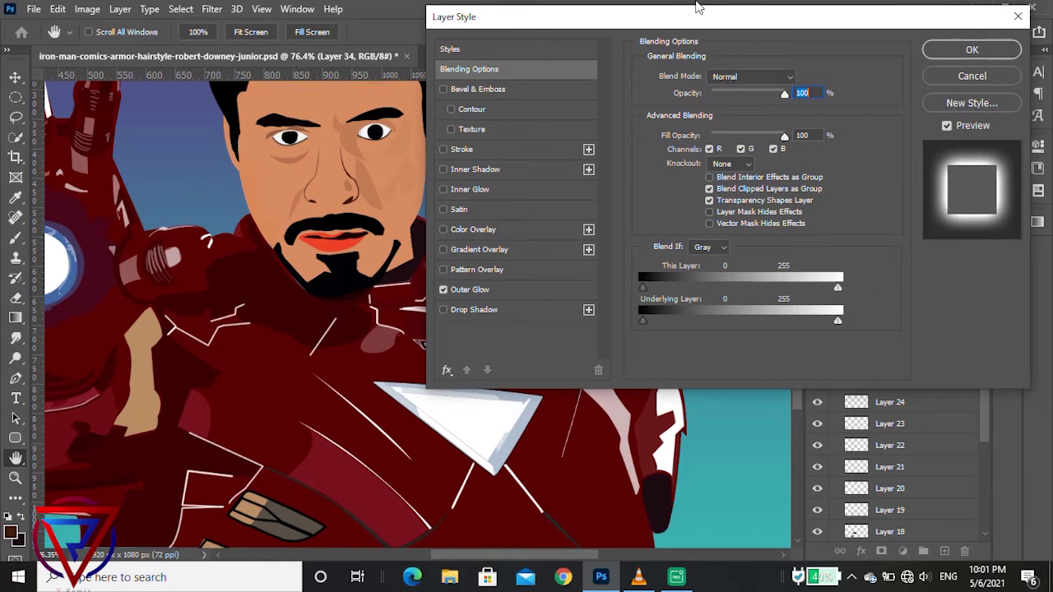
left_click_drag(699, 10, 855, 6)
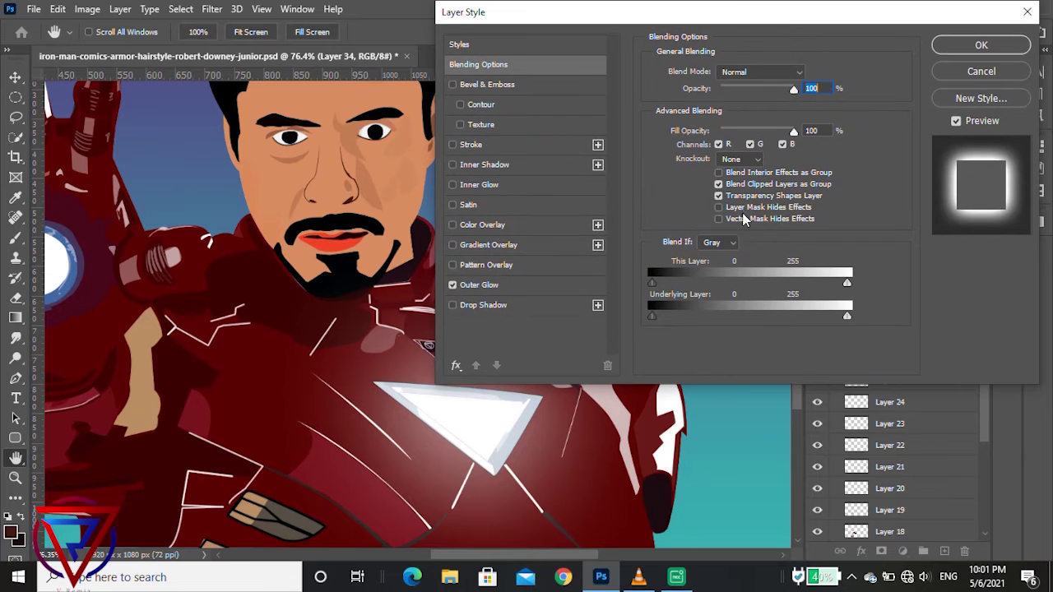
left_click_drag(745, 17, 782, 7)
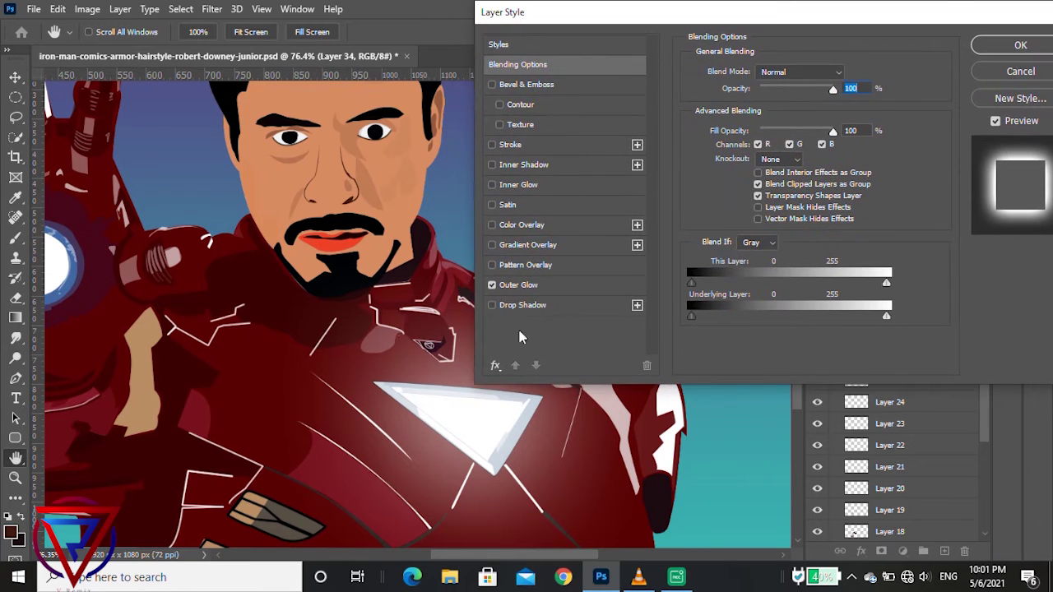
left_click(533, 287)
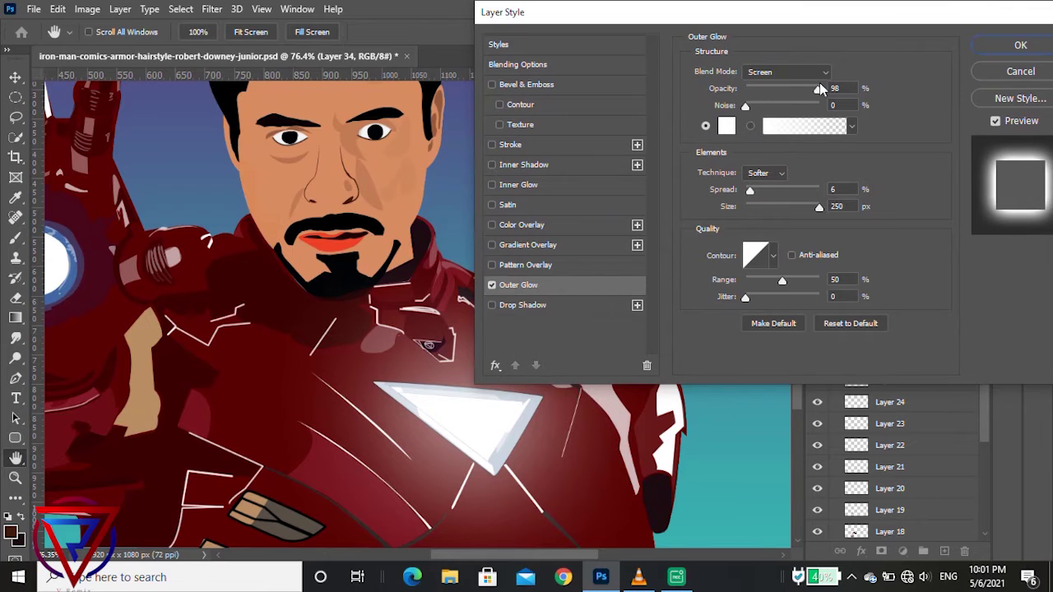
left_click_drag(819, 90, 831, 89)
left_click_drag(750, 192, 753, 191)
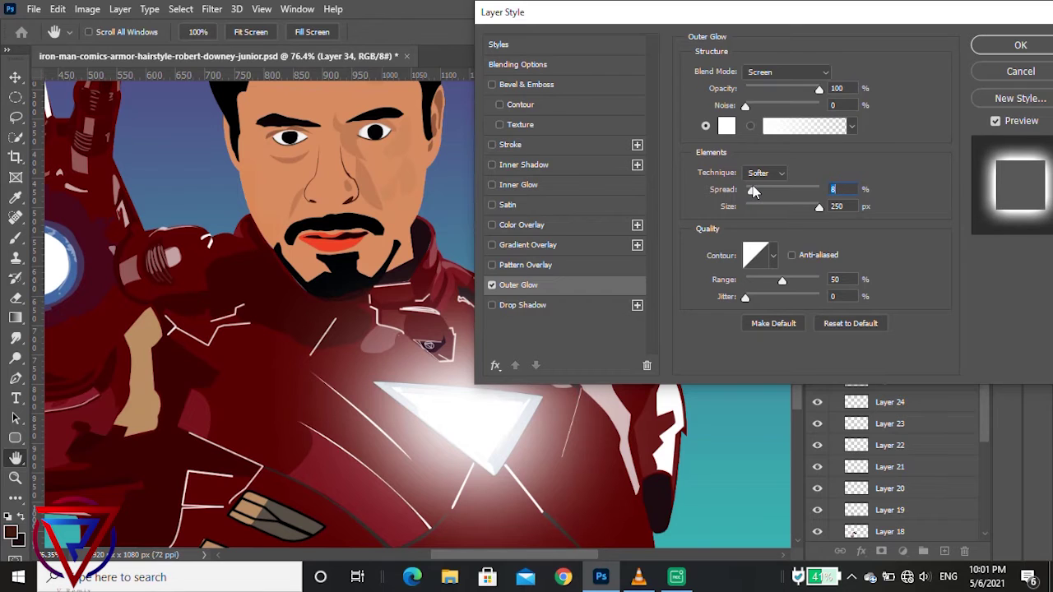
left_click(759, 187)
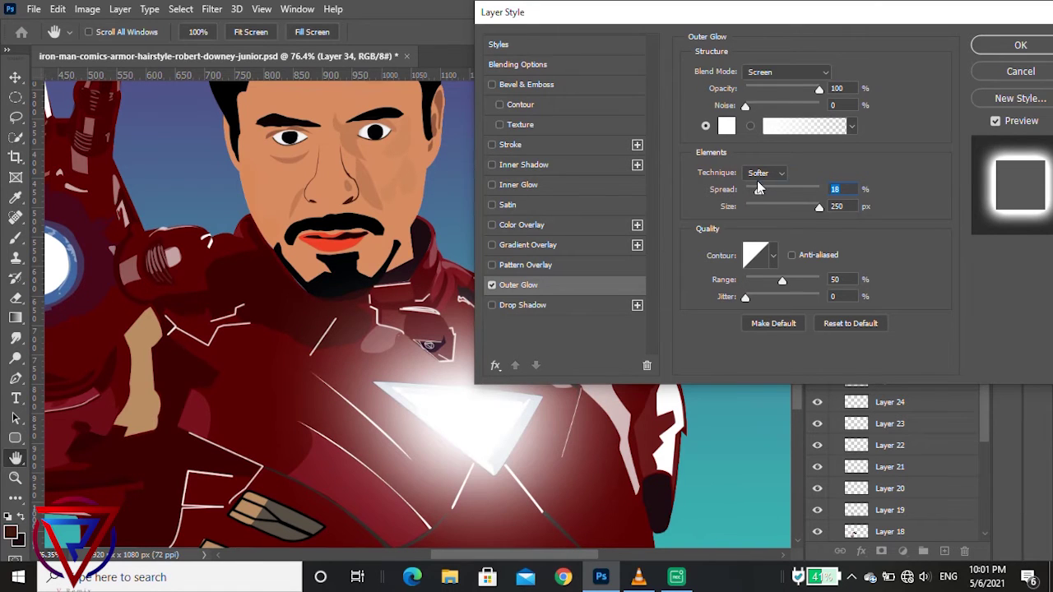
left_click(756, 176)
left_click(806, 168)
left_click_drag(761, 188, 755, 190)
double_click(850, 188)
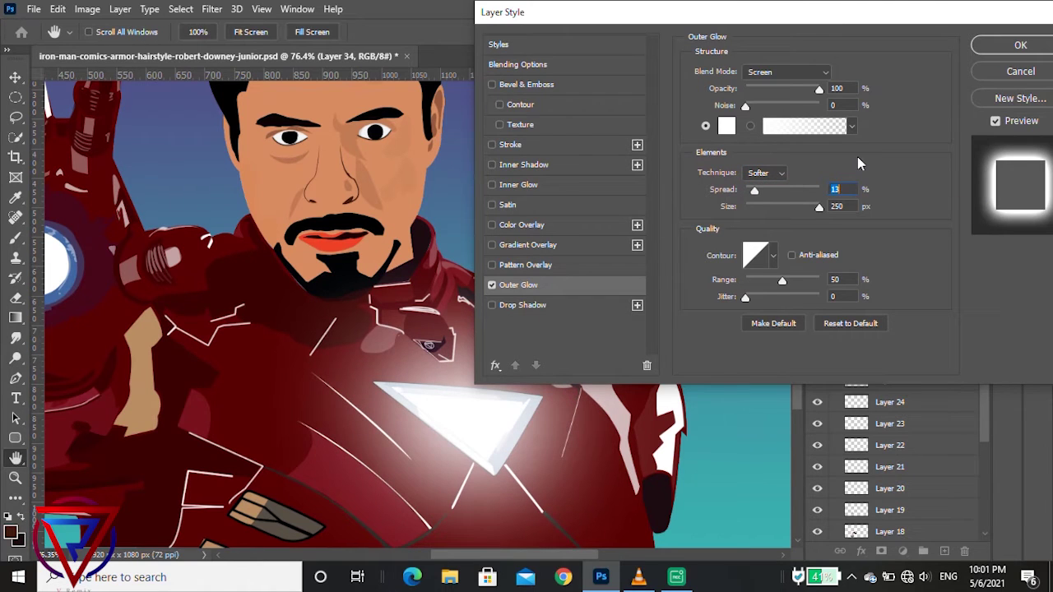
left_click(1018, 47)
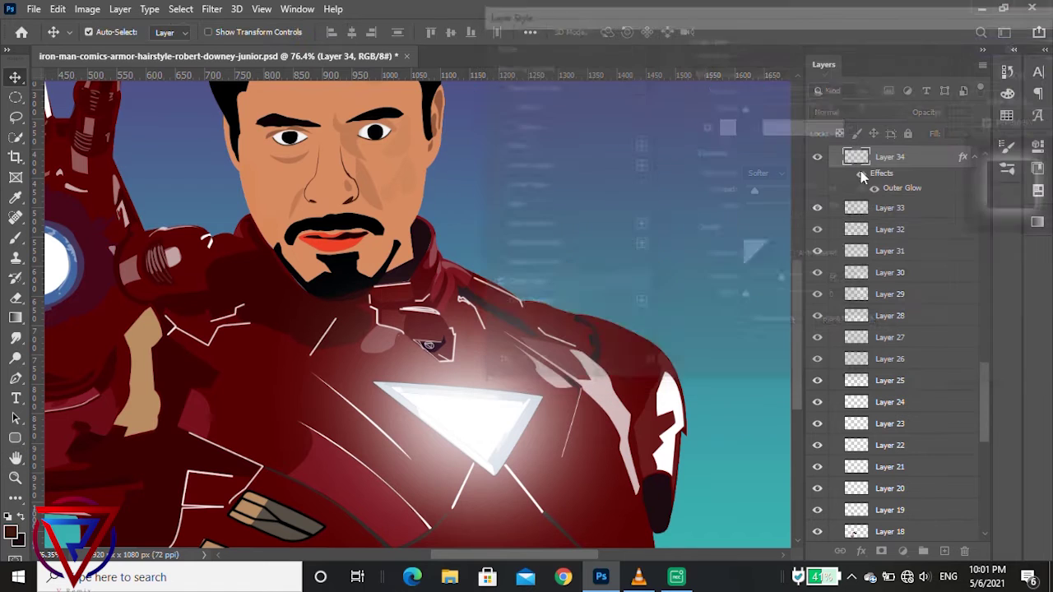
Copy Layer 34's Outer Glow effect onto the palm reactor's Layer 44 with an Alt-drag.
key("ctrl+0")
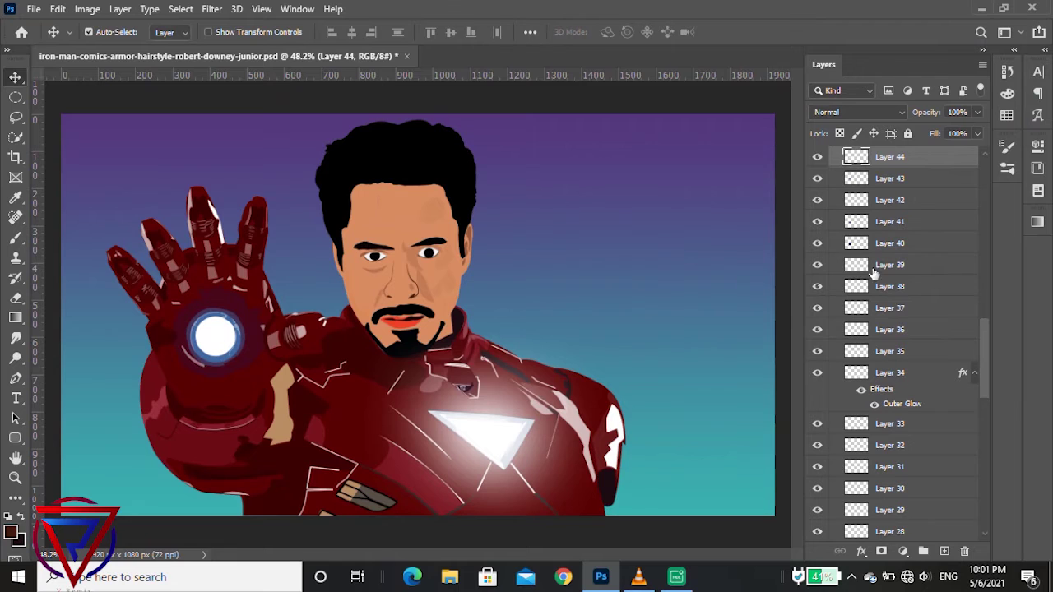
left_click(816, 158)
left_click(817, 157)
mouse_move(964, 376)
left_mouse_down()
mouse_move(951, 254)
mouse_move(959, 160)
left_mouse_up()
scroll(411, 288, "down", 3)
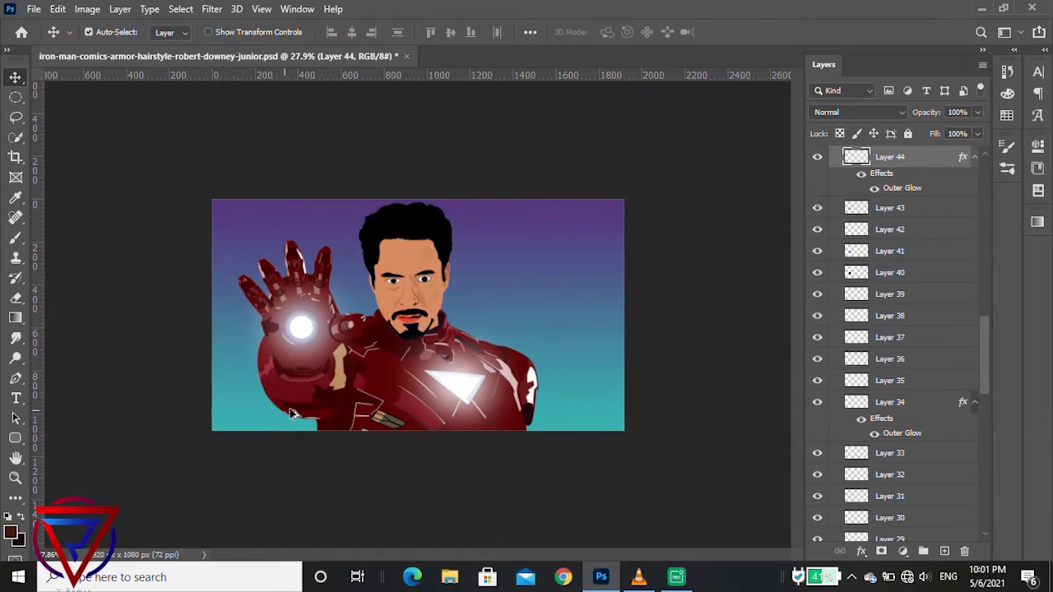
scroll(362, 280, "up", 3)
scroll(385, 251, "up", 1)
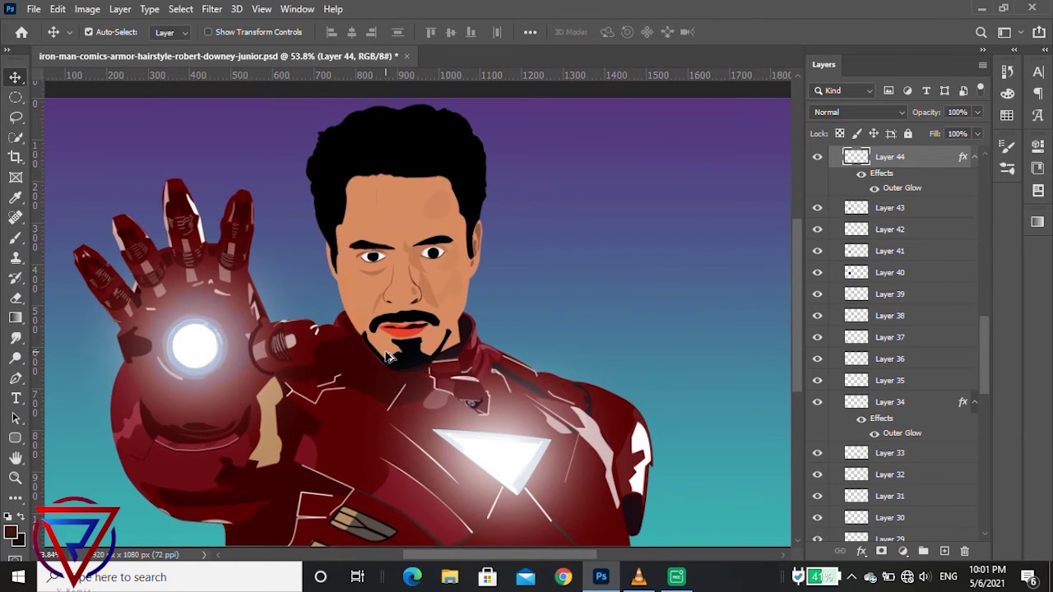
scroll(391, 357, "down", 2)
scroll(393, 313, "up", 2)
scroll(341, 239, "down", 2)
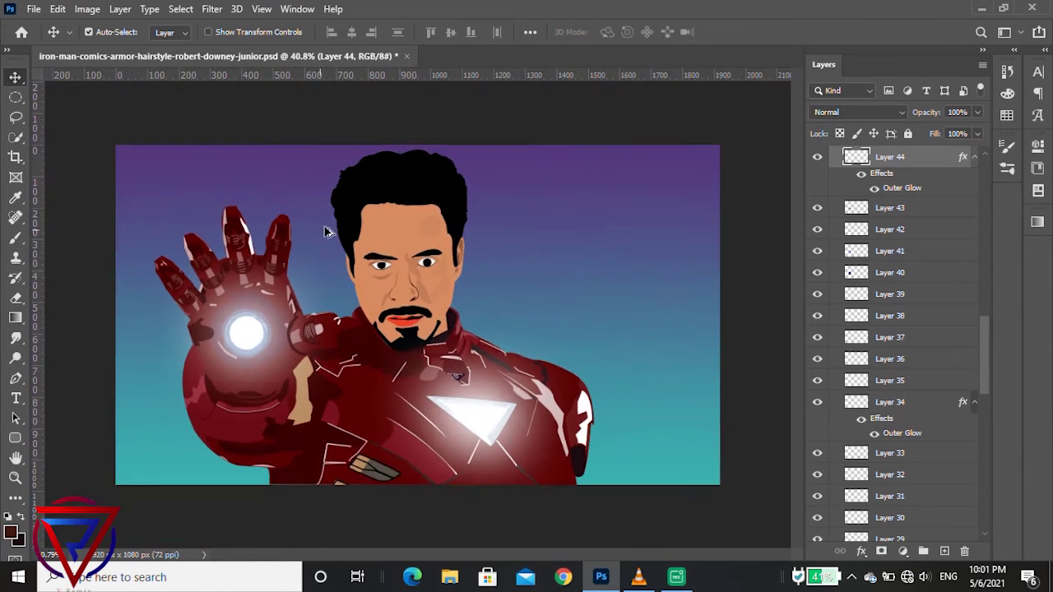
scroll(324, 228, "up", 2)
scroll(923, 499, "down", 5)
scroll(923, 499, "down", 2)
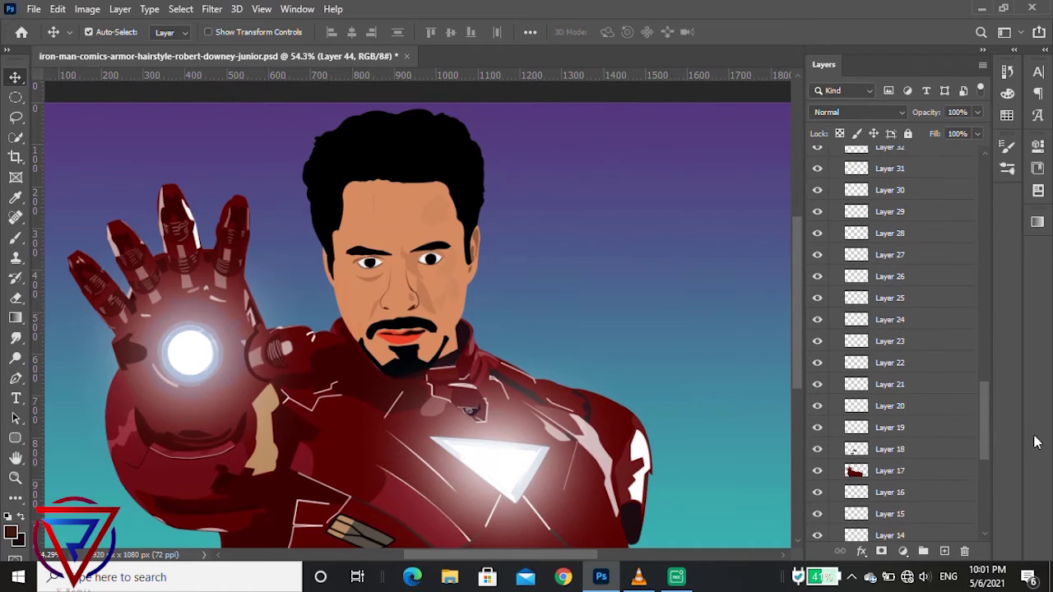
scroll(928, 458, "down", 1)
scroll(921, 466, "down", 4)
scroll(916, 470, "down", 4)
scroll(916, 470, "down", 1)
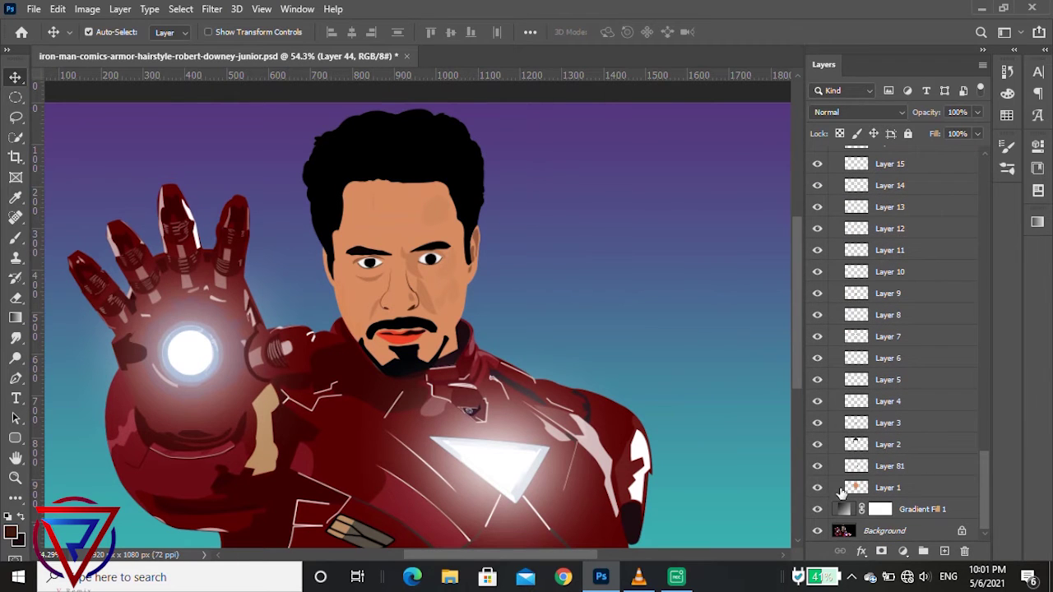
Hide the skin-tone Layer 1 and Gradient Fill 1 to reveal the photo, then select Layer 1.
left_click(819, 490)
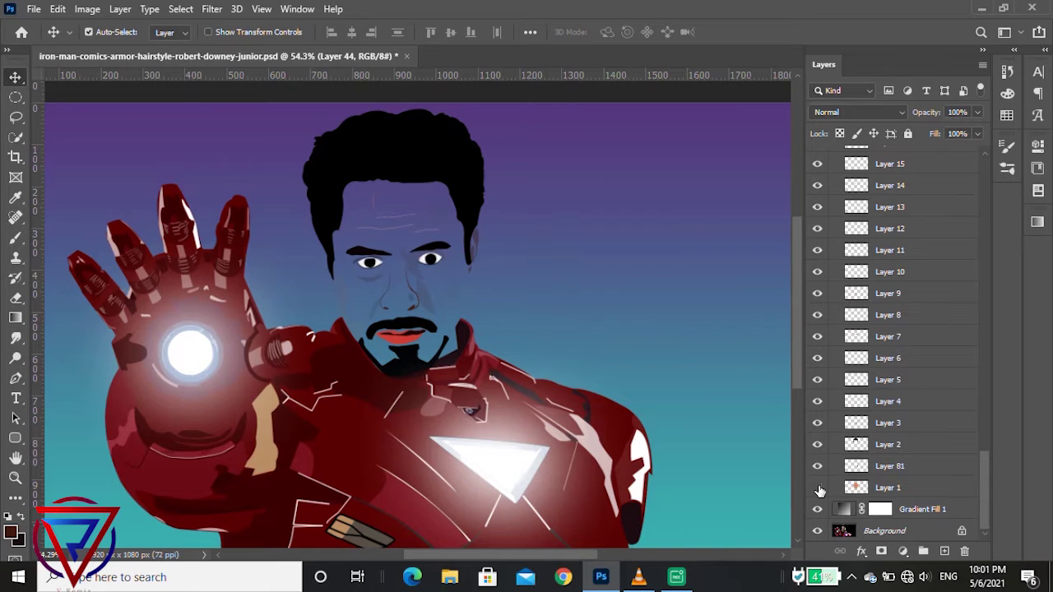
left_click(817, 488)
left_click(820, 490)
scroll(418, 219, "up", 2)
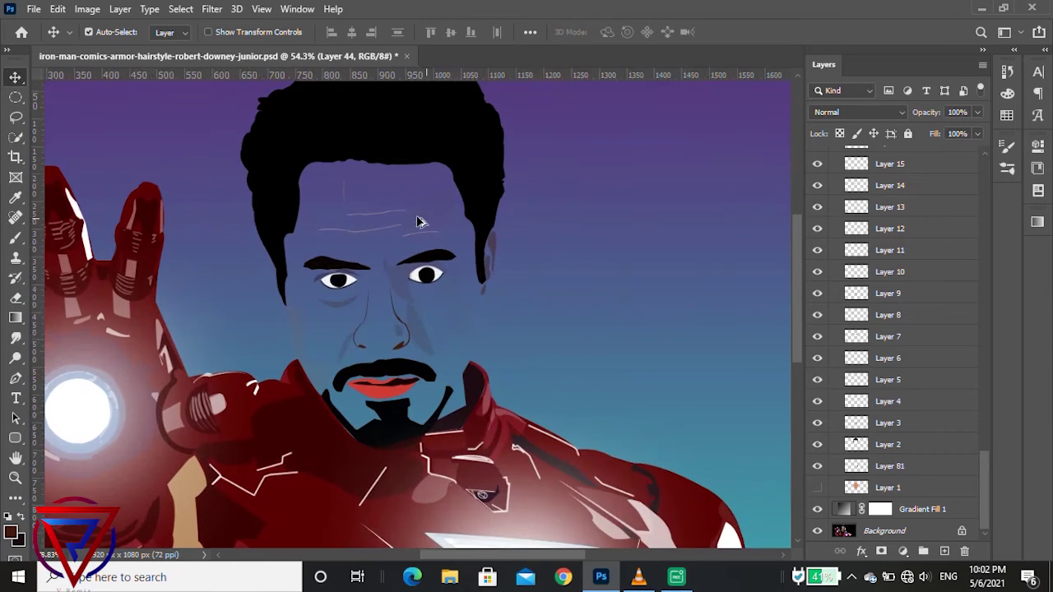
scroll(333, 194, "up", 1)
scroll(434, 256, "up", 2)
scroll(428, 261, "down", 1)
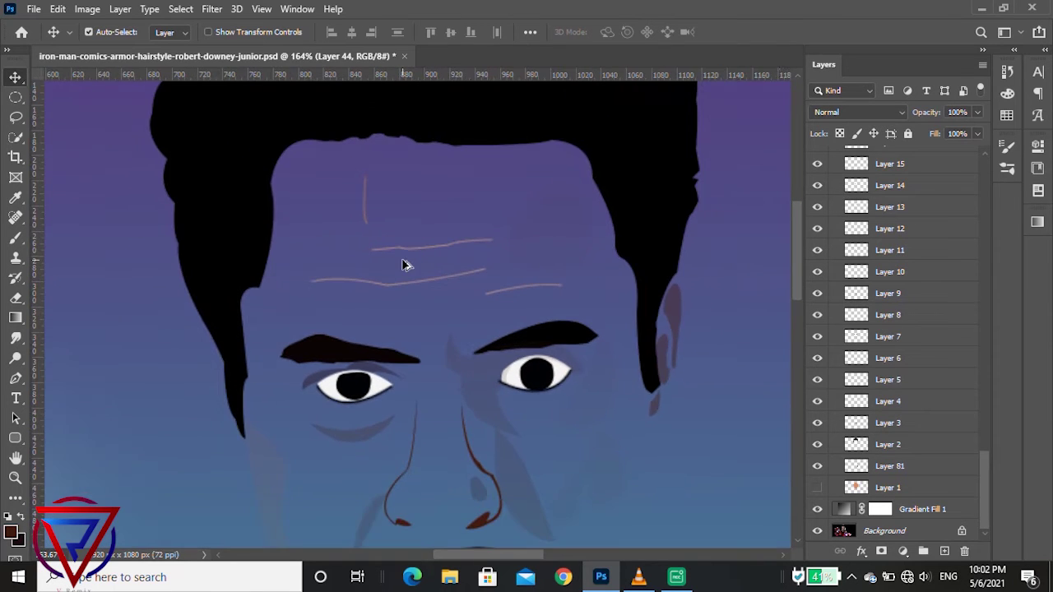
left_click(818, 509)
scroll(421, 258, "up", 2)
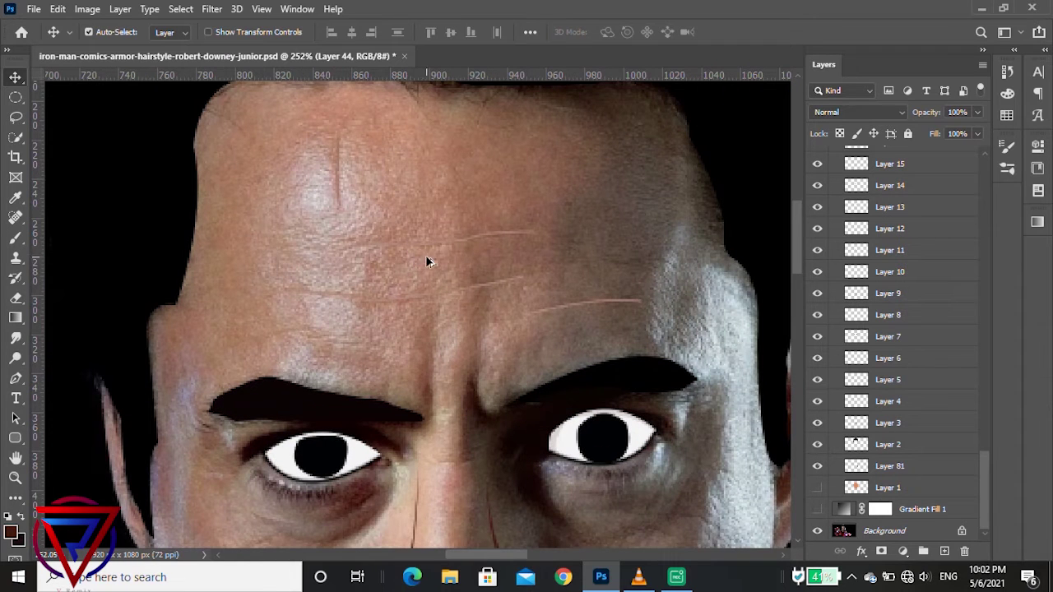
left_click(901, 489)
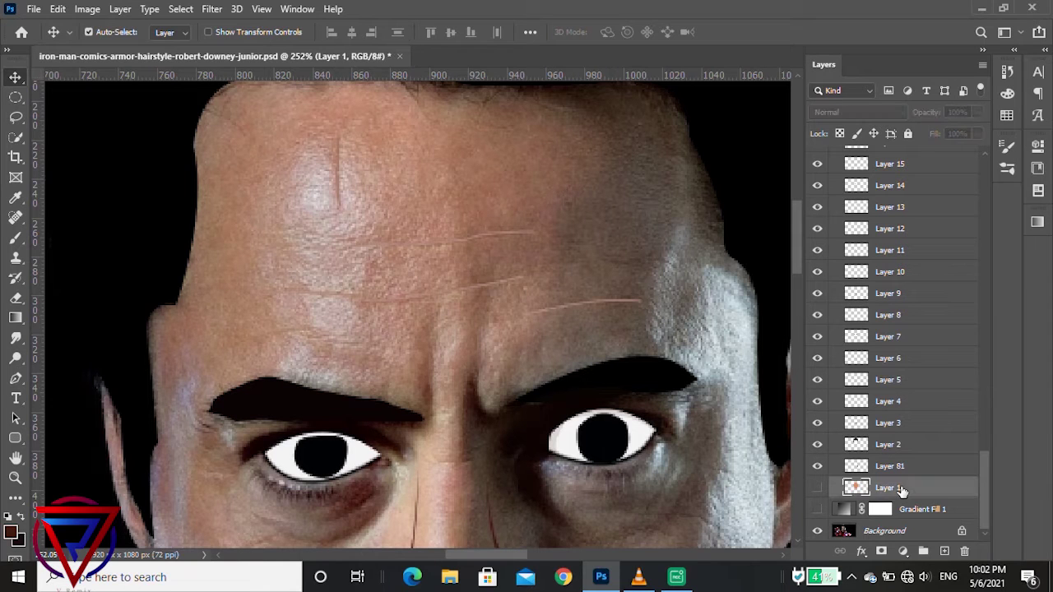
Add a new empty Layer 82 above Layer 1 and choose the Brush tool.
left_click(944, 551)
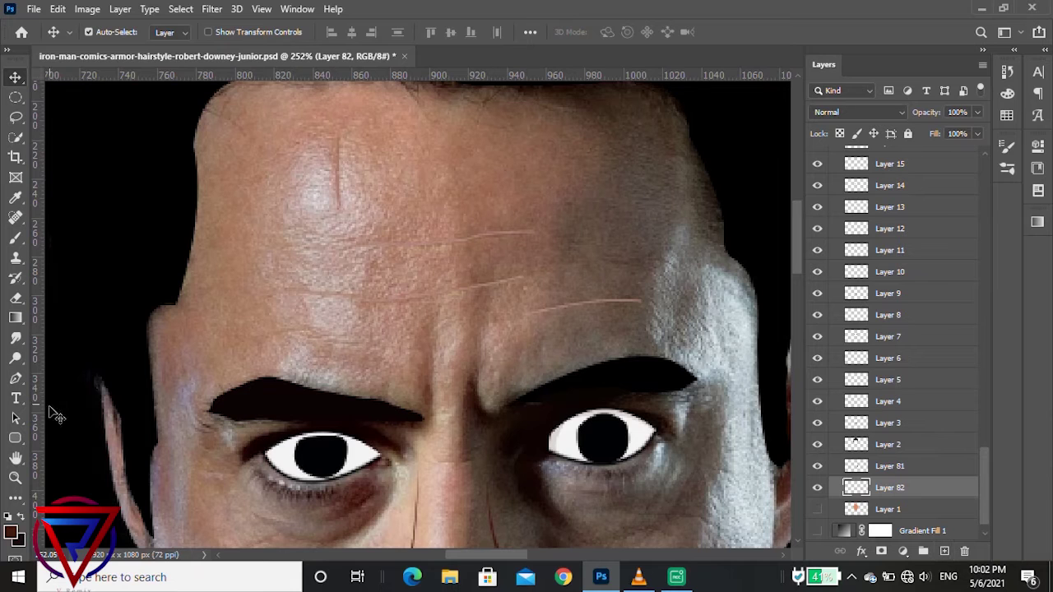
scroll(392, 346, "down", 2)
scroll(402, 341, "down", 2)
scroll(402, 341, "down", 1)
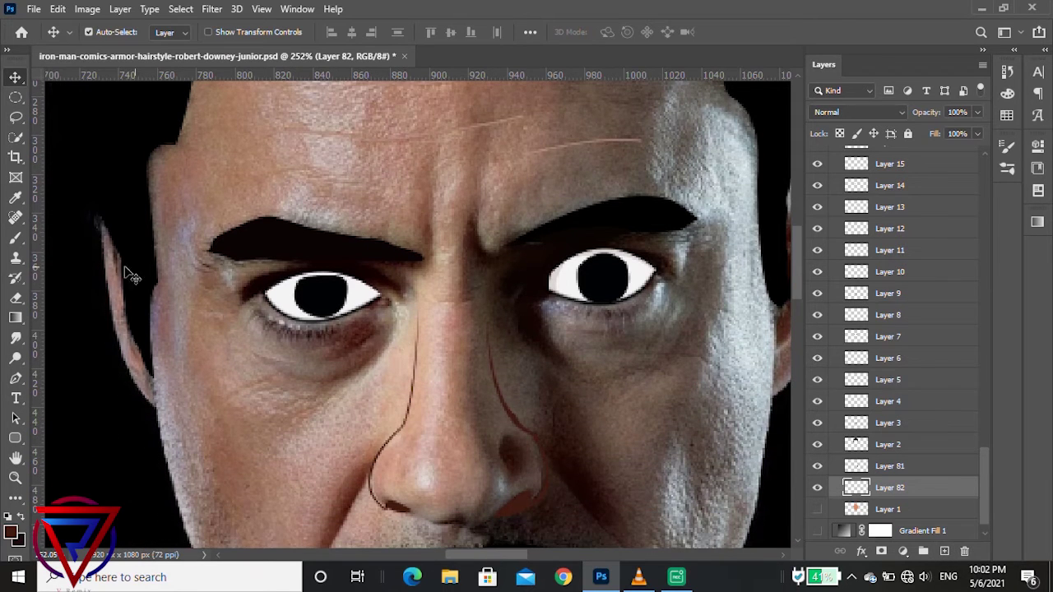
left_click(15, 240)
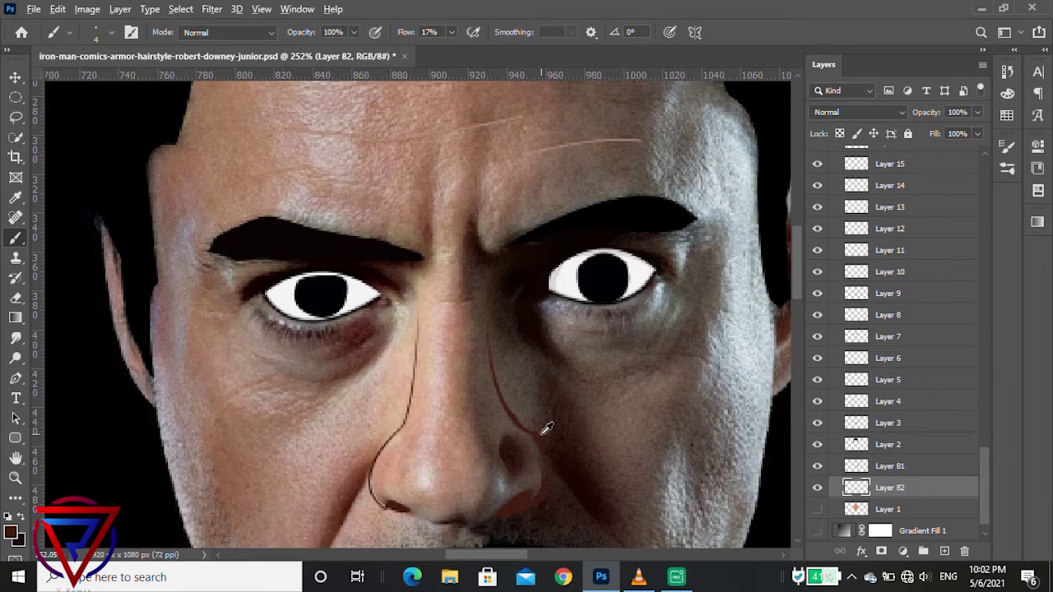
scroll(546, 429, "down", 2)
scroll(535, 399, "down", 2)
scroll(493, 383, "up", 3)
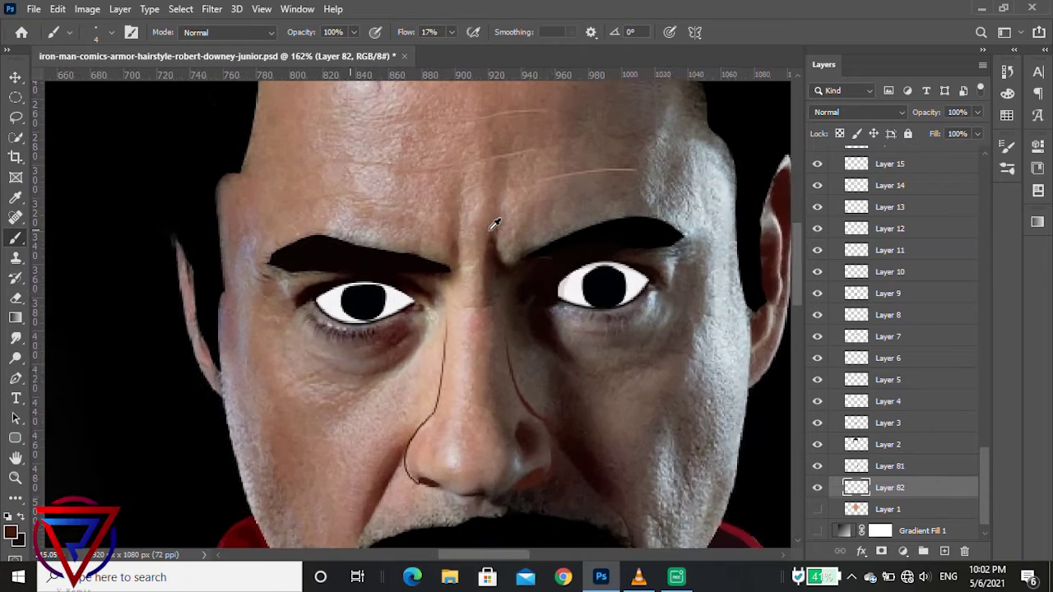
scroll(494, 224, "up", 2)
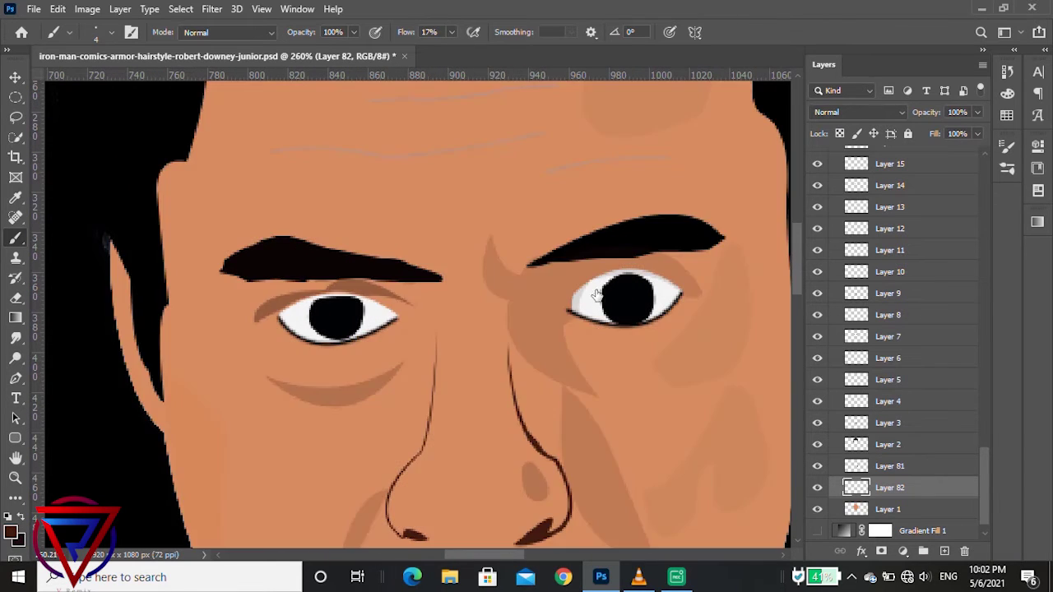
Compare the flat skin layer against the photo, then return to painting on Layer 82.
left_click(816, 509)
left_click(909, 467)
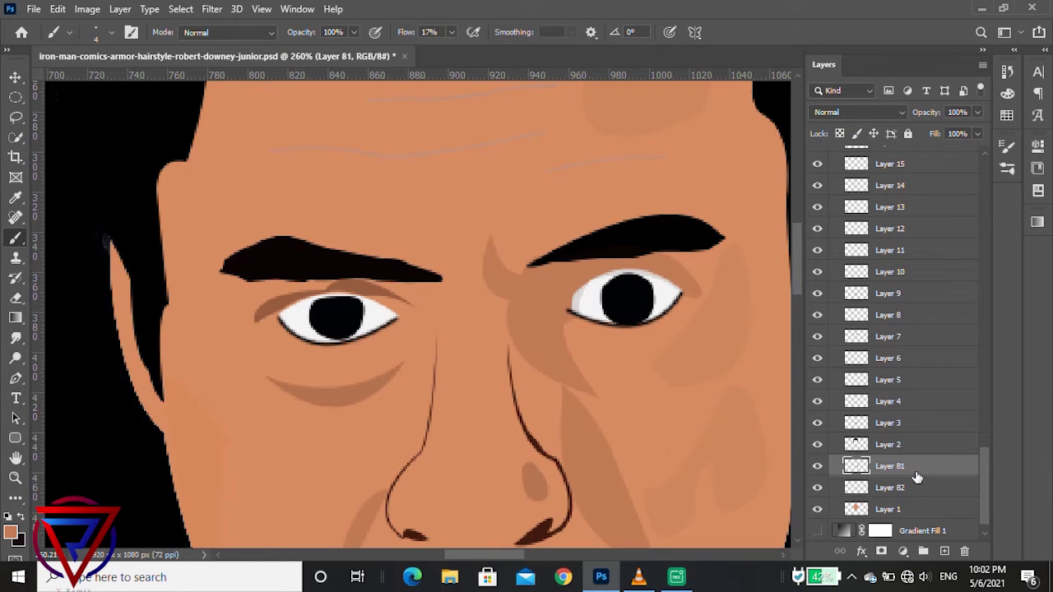
left_click(914, 488)
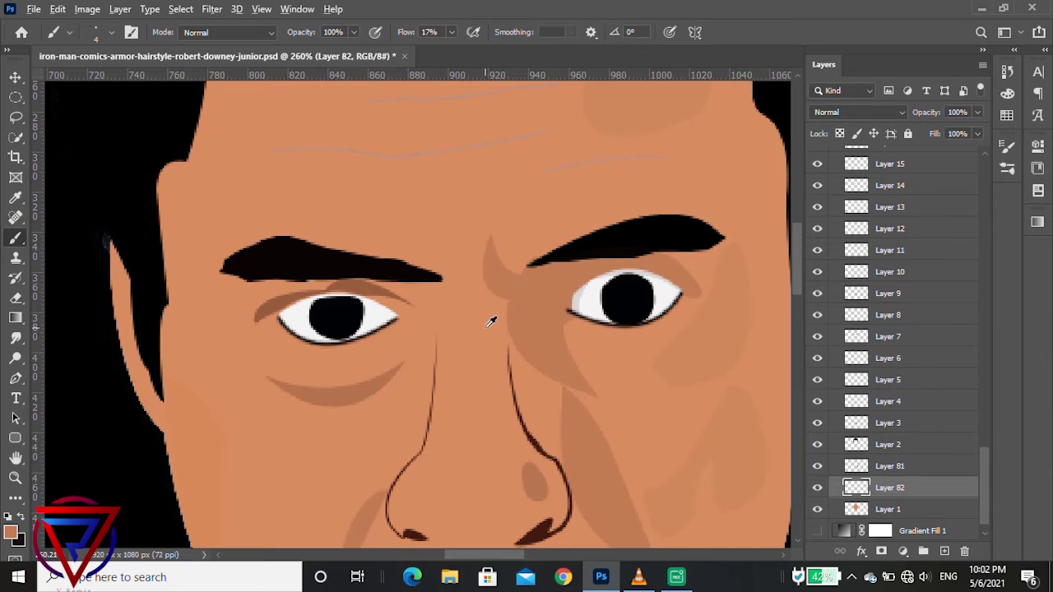
scroll(491, 321, "up", 2, "alt")
scroll(520, 321, "down", 2, "alt")
scroll(520, 322, "down", 1, "alt")
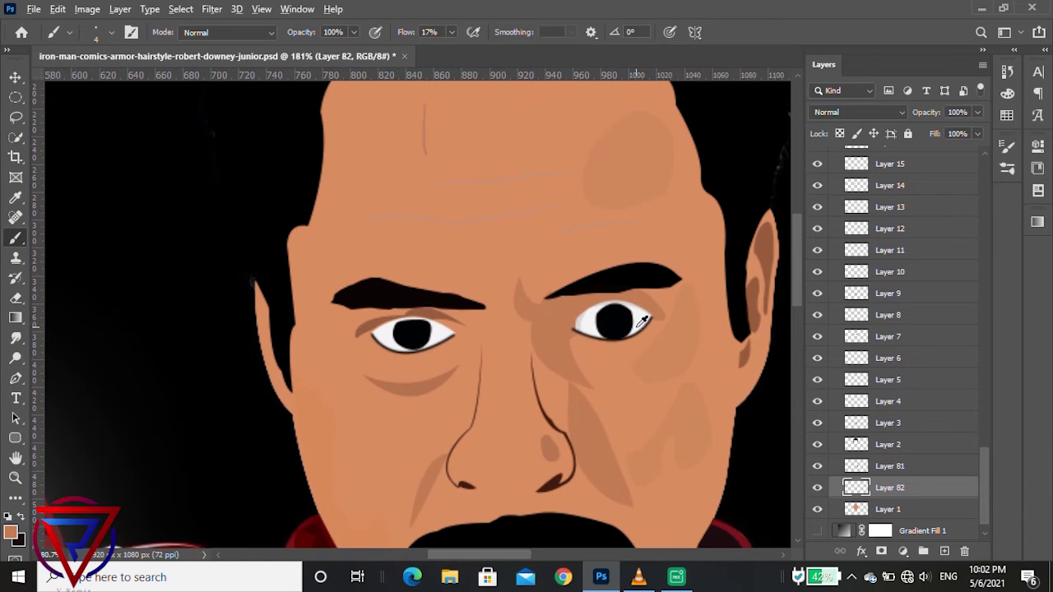
scroll(454, 185, "up", 1, "alt")
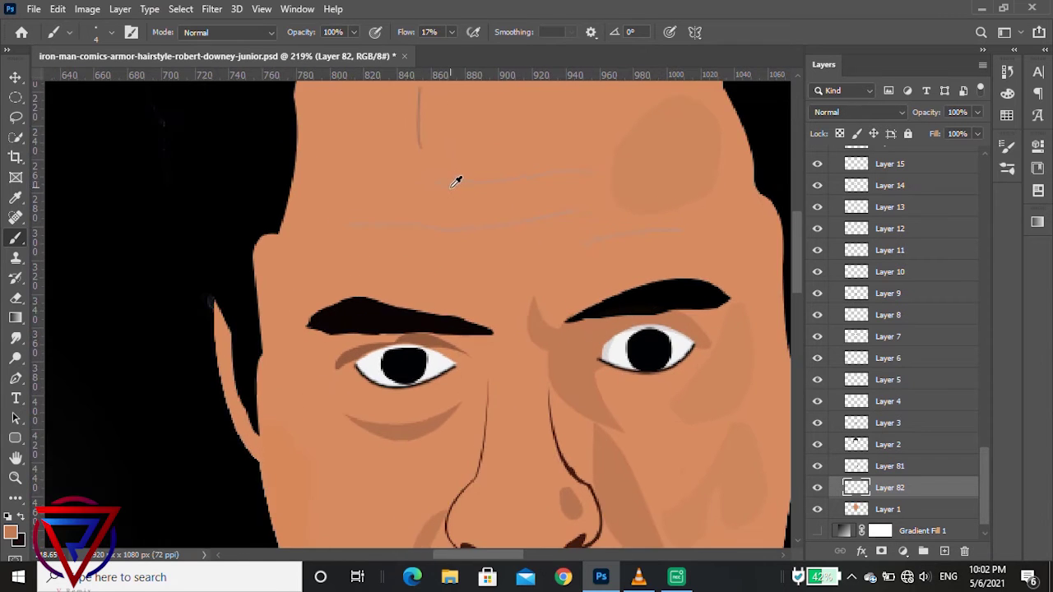
scroll(458, 180, "up", 1, "alt")
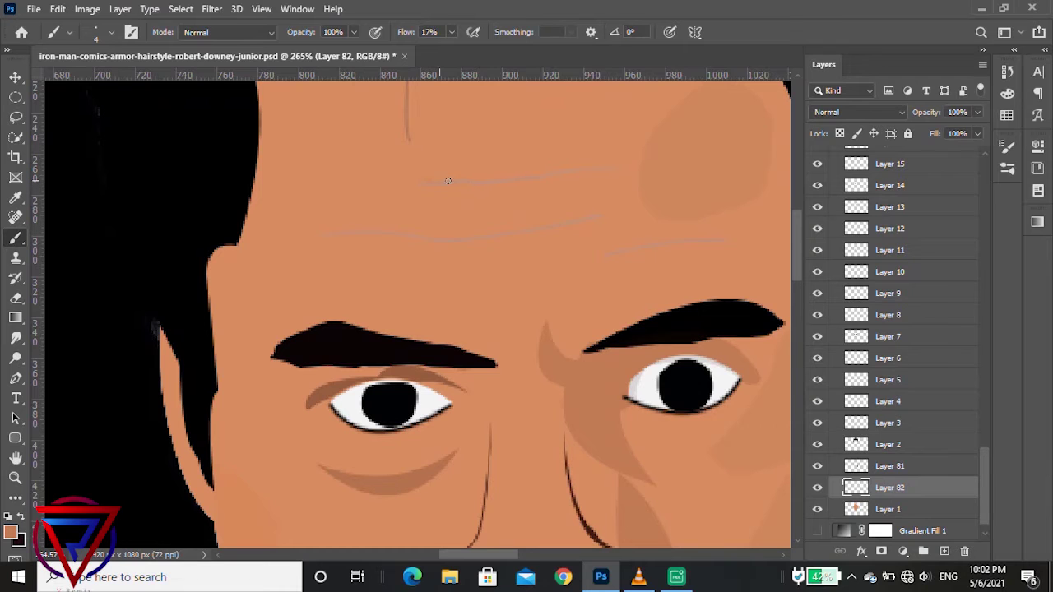
scroll(517, 160, "up", 1, "alt")
scroll(517, 179, "up", 3, "alt")
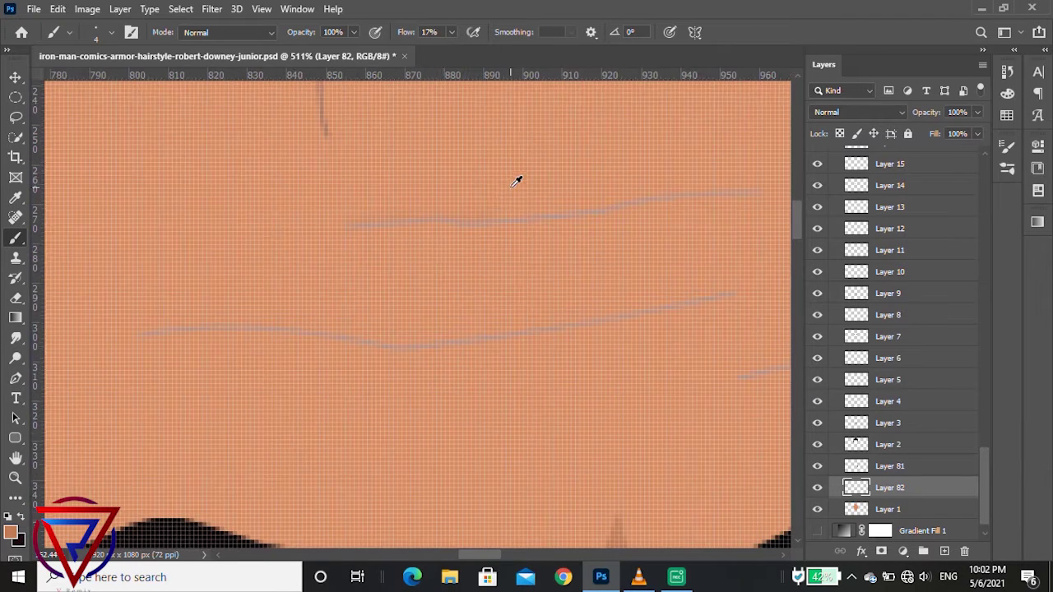
scroll(436, 217, "down", 4, "alt")
scroll(435, 217, "down", 1, "alt")
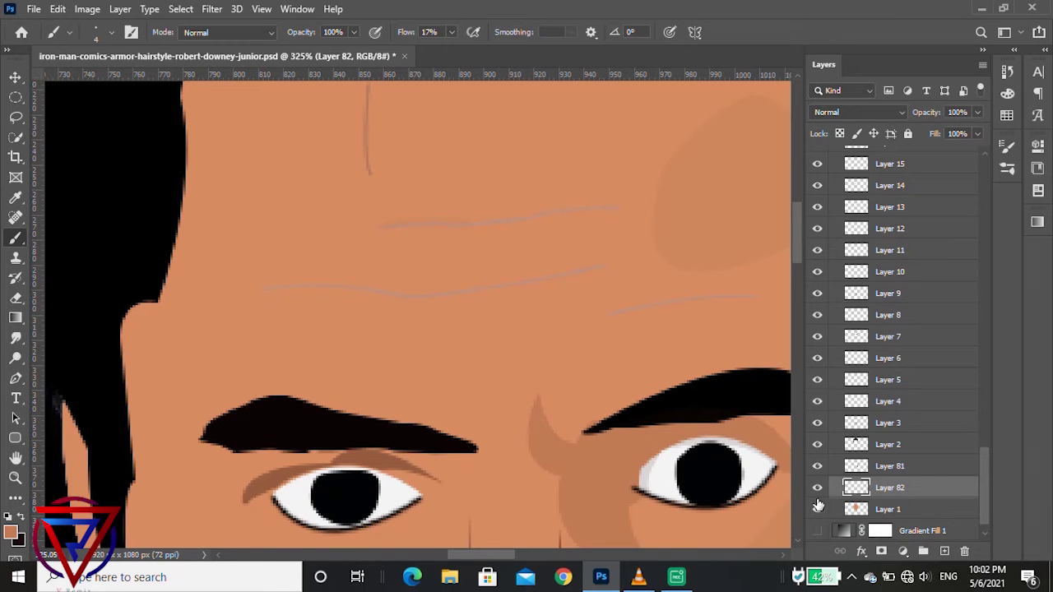
left_click(818, 510)
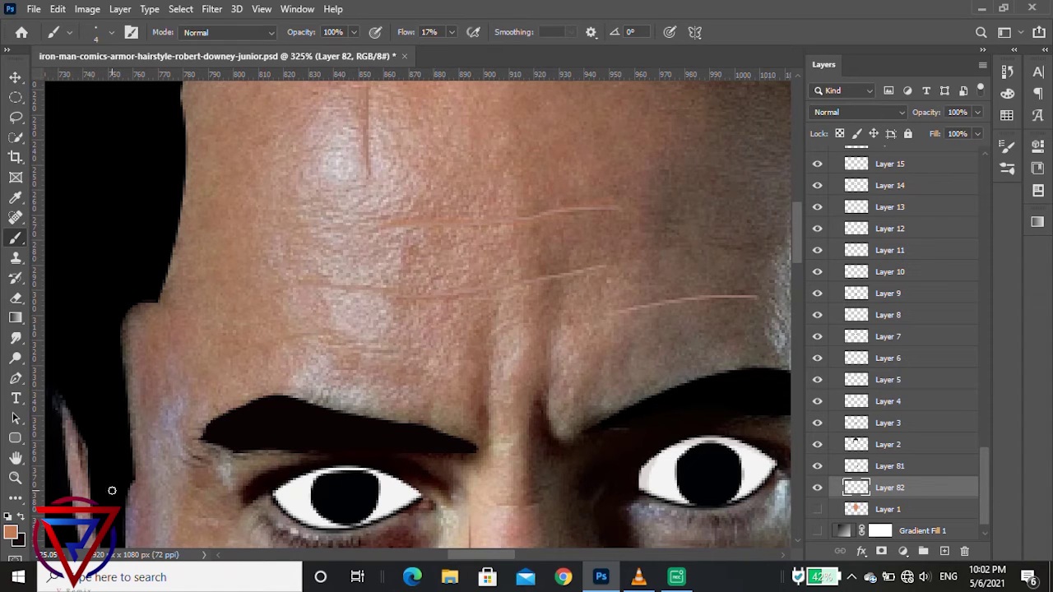
Set black as the paint colour and brush a first dark forehead wrinkle stroke.
left_click(22, 515)
left_click_drag(385, 232, 406, 228)
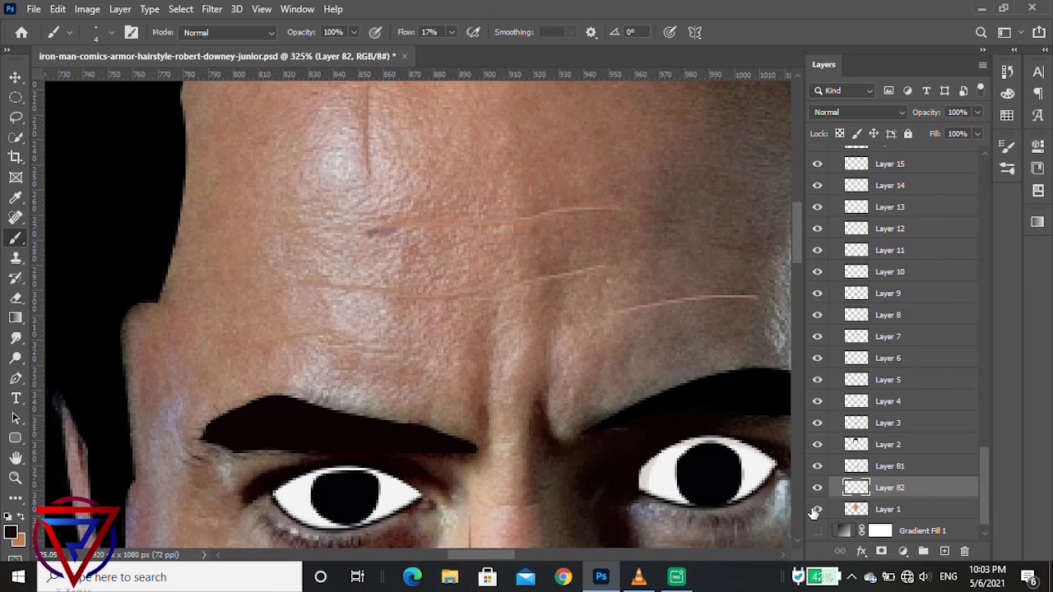
left_click(815, 511)
scroll(383, 244, "down", 1)
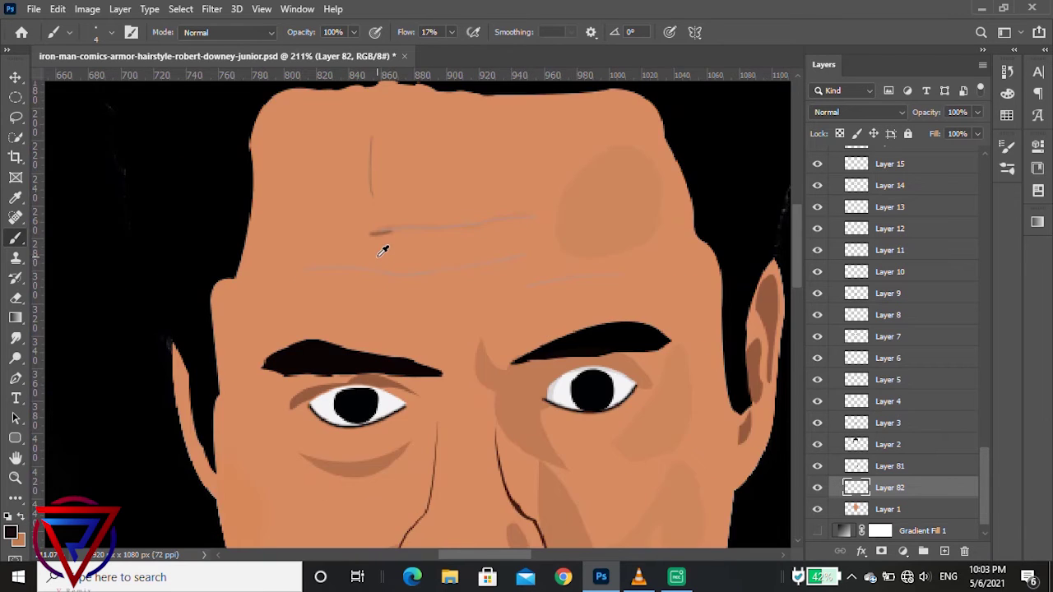
scroll(411, 237, "down", 2)
scroll(393, 219, "up", 4)
scroll(345, 273, "up", 1)
scroll(346, 273, "down", 2)
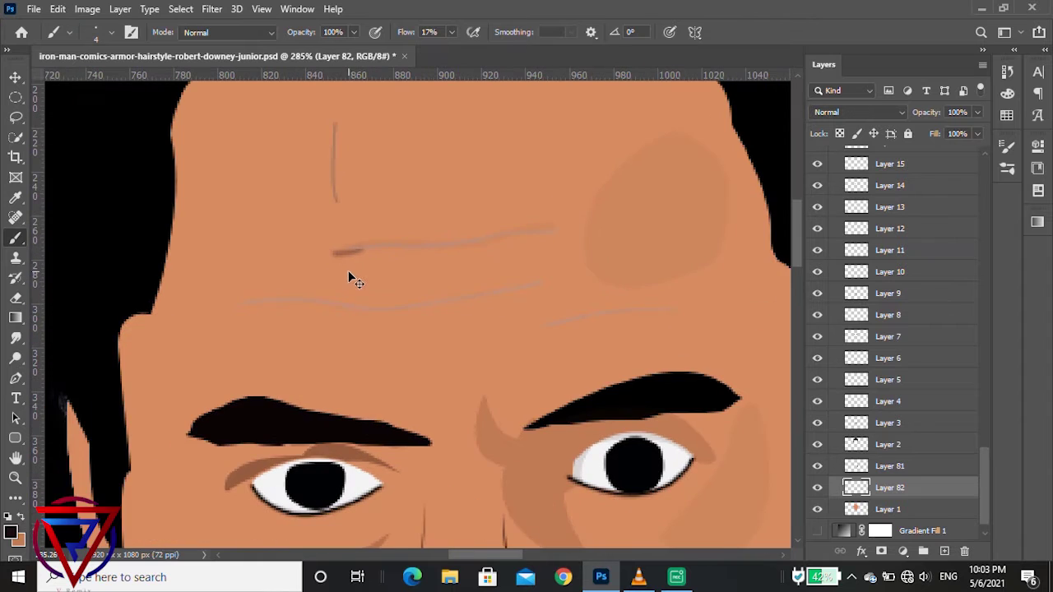
left_click(817, 509)
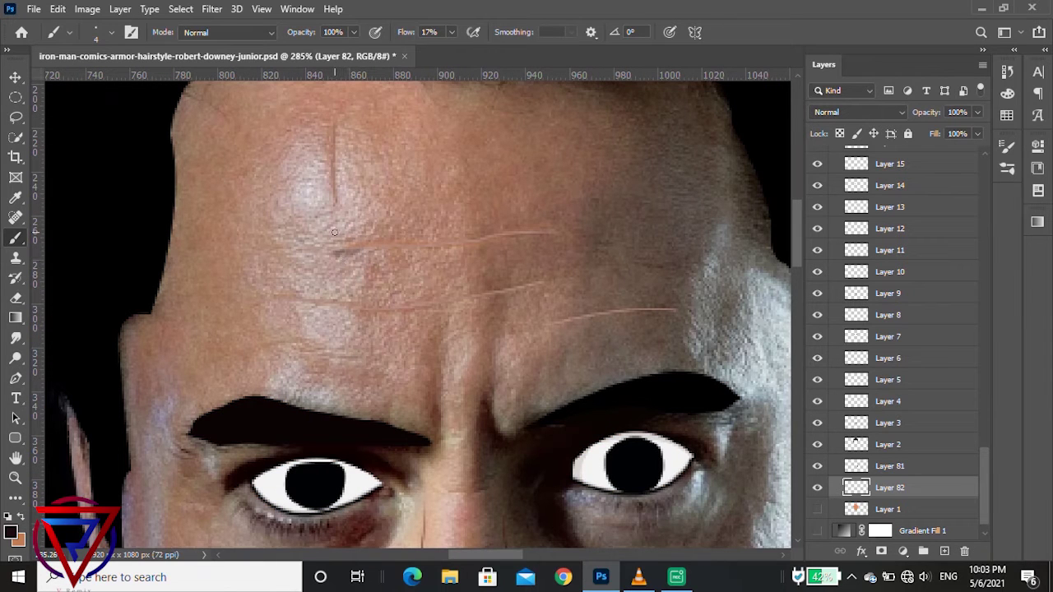
Darken and extend the upper forehead wrinkle, and darken the lower wrinkle toward the left.
scroll(385, 254, "up", 1)
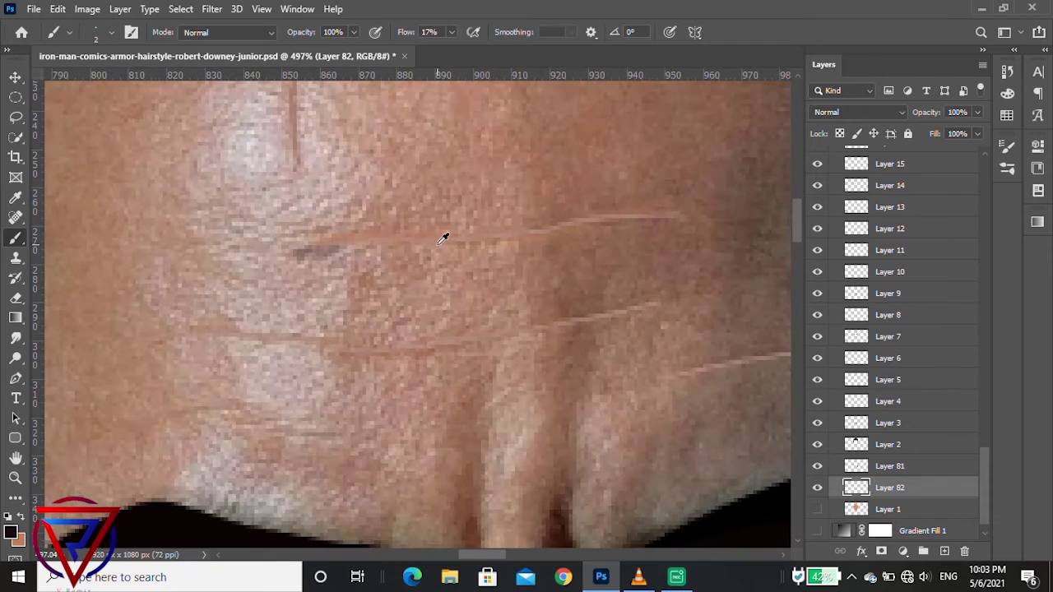
scroll(281, 257, "up", 1)
left_click_drag(275, 248, 432, 238)
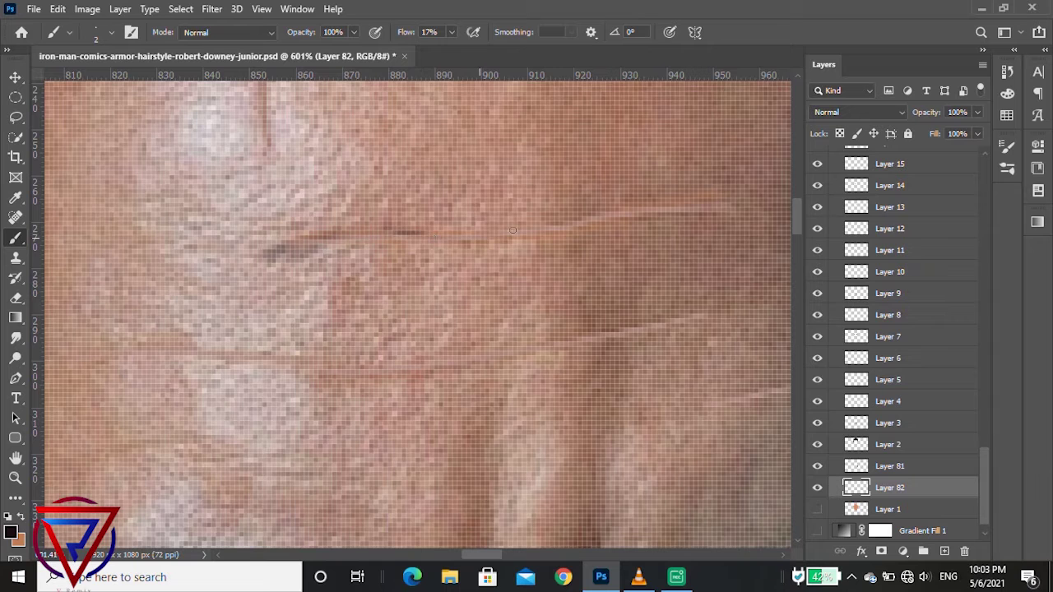
left_click_drag(512, 230, 618, 207)
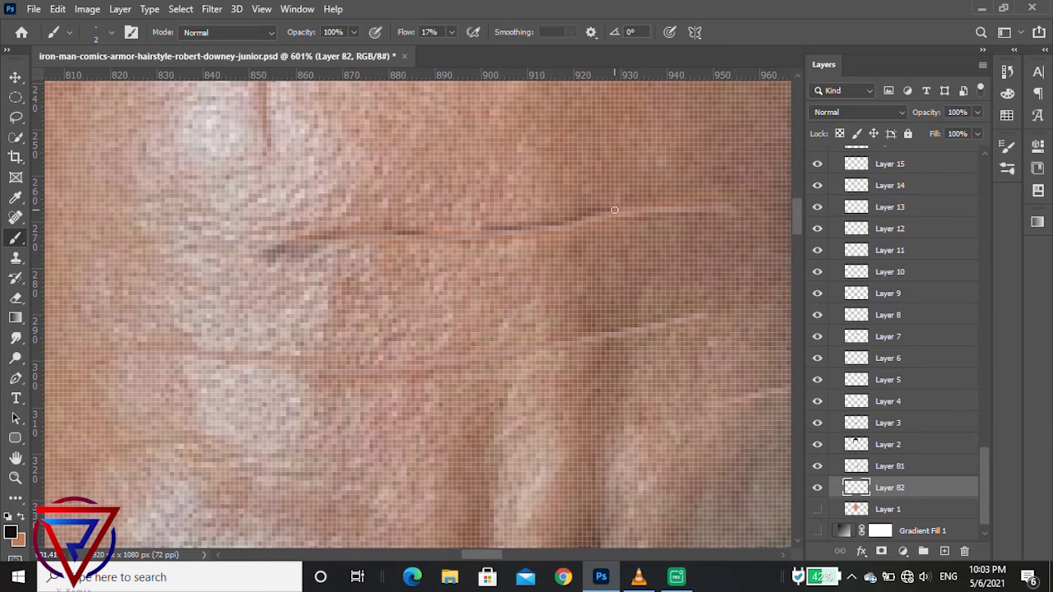
scroll(460, 212, "down", 5)
scroll(584, 294, "up", 3)
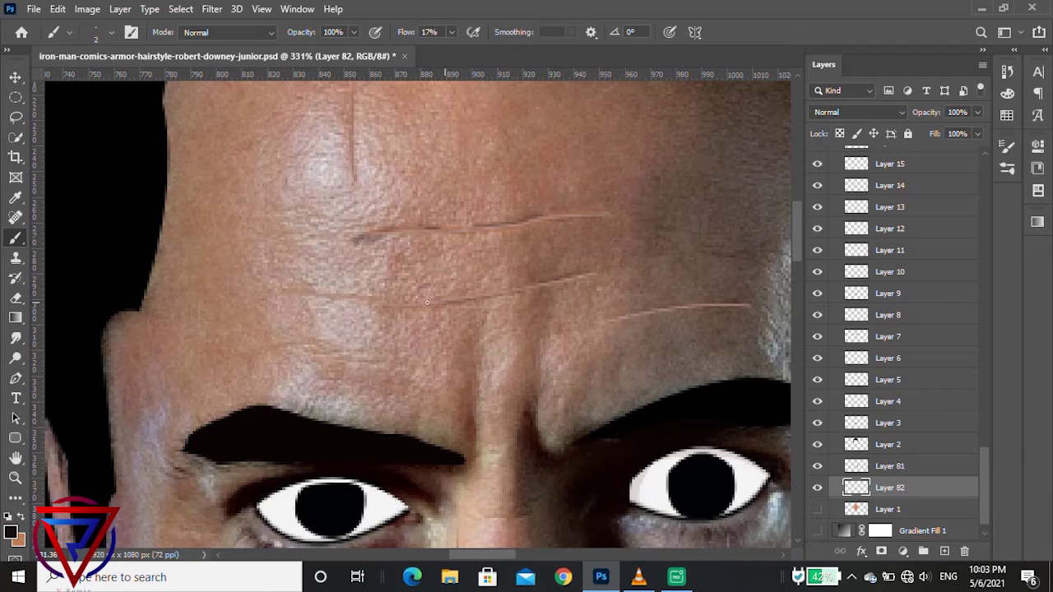
left_click_drag(390, 302, 280, 287)
left_click(817, 509)
scroll(534, 380, "down", 2)
scroll(486, 362, "down", 3)
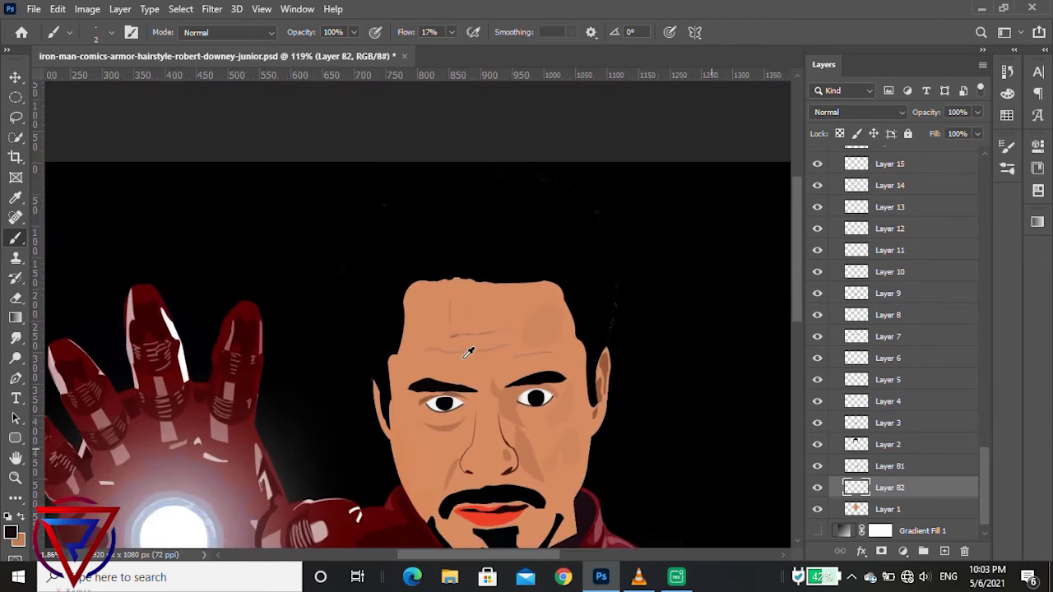
scroll(470, 348, "down", 1)
scroll(494, 354, "up", 2)
scroll(342, 293, "up", 1)
scroll(342, 293, "up", 1)
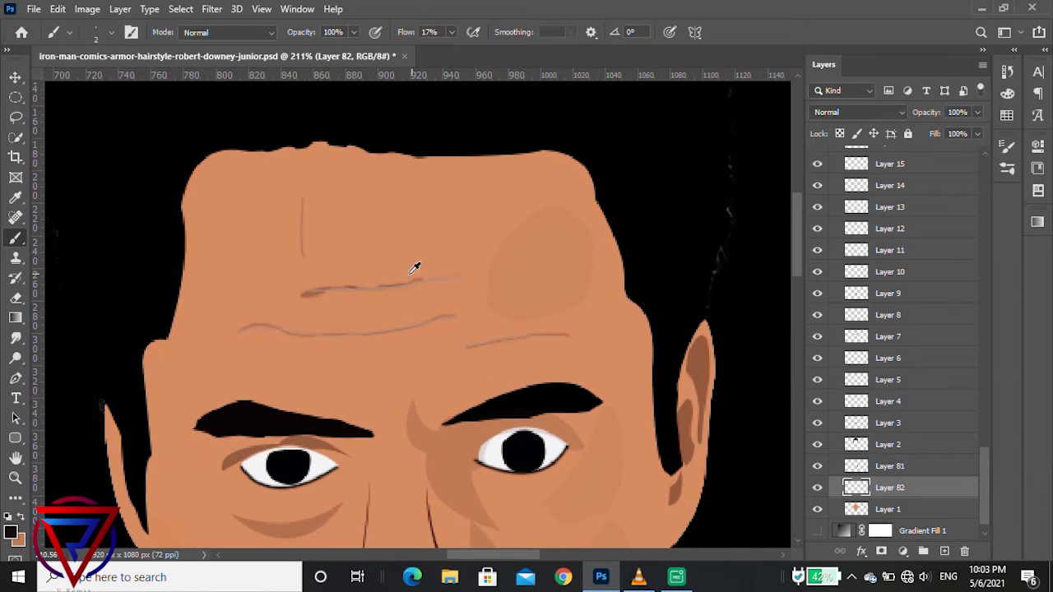
scroll(336, 285, "up", 2)
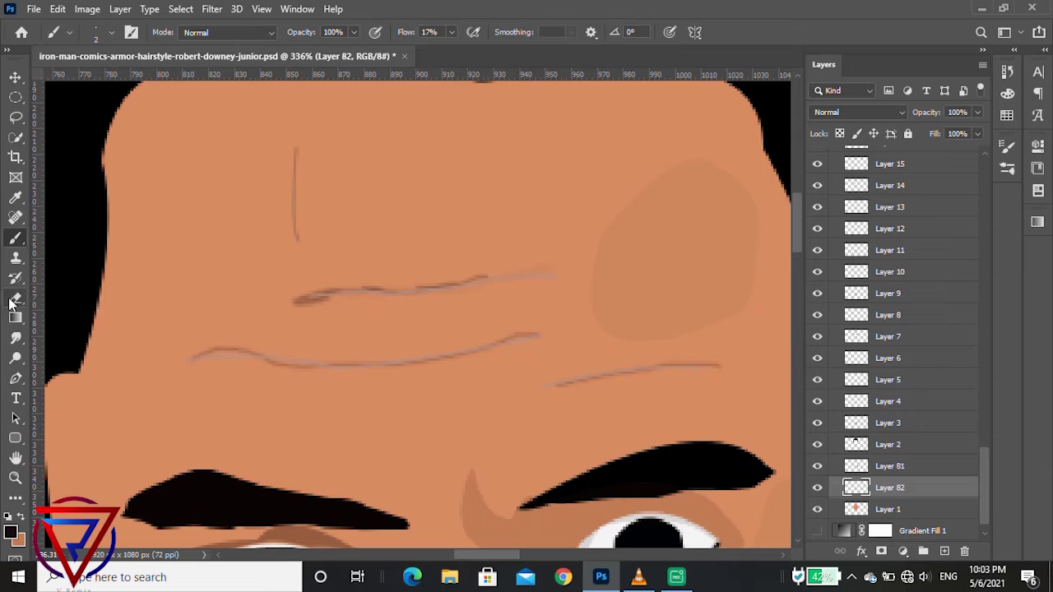
Use the Blur tool to soften the left ends of the upper and lower wrinkle strokes.
left_click(16, 338)
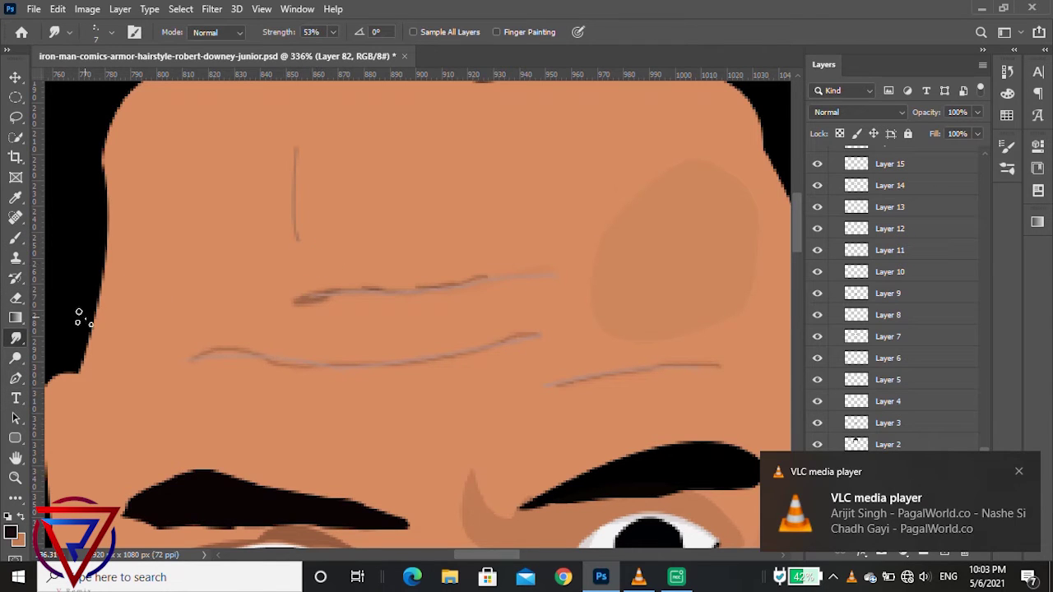
right_click(12, 347)
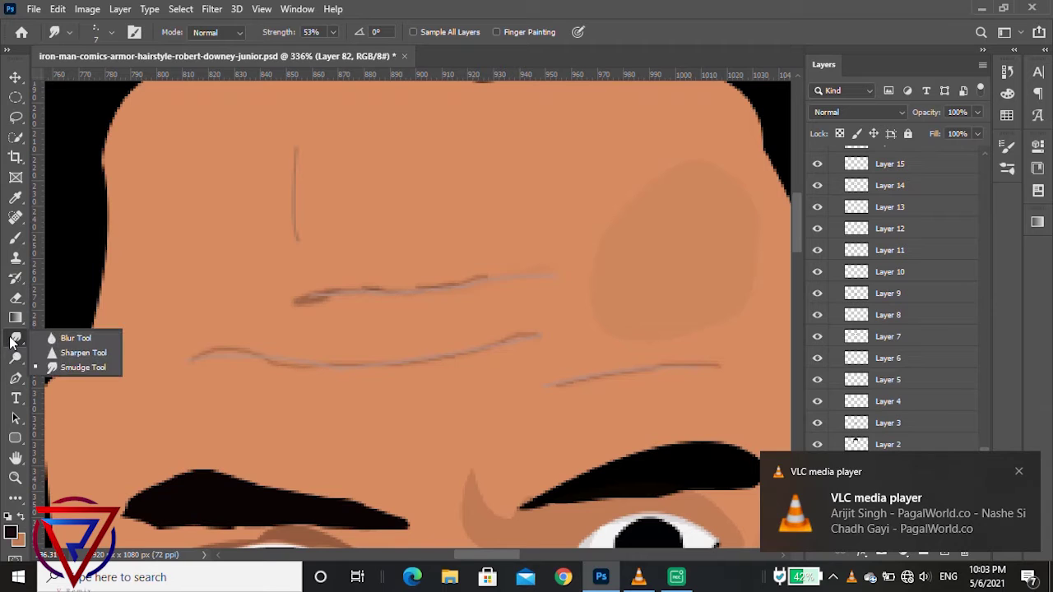
left_click(74, 338)
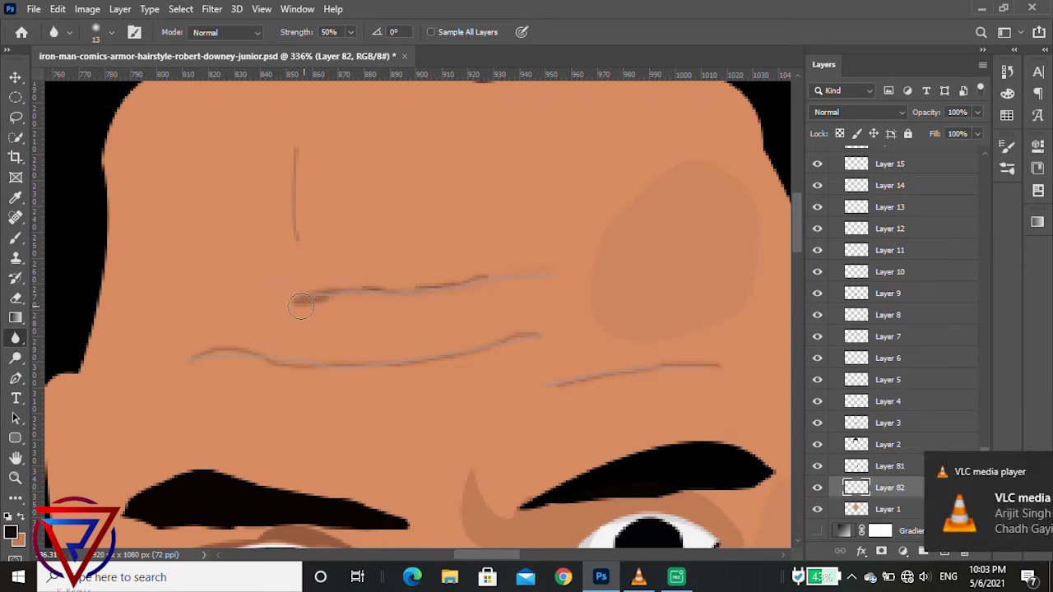
left_click_drag(300, 306, 388, 281)
mouse_move(289, 300)
left_mouse_down()
mouse_move(265, 296)
mouse_move(322, 298)
left_mouse_up()
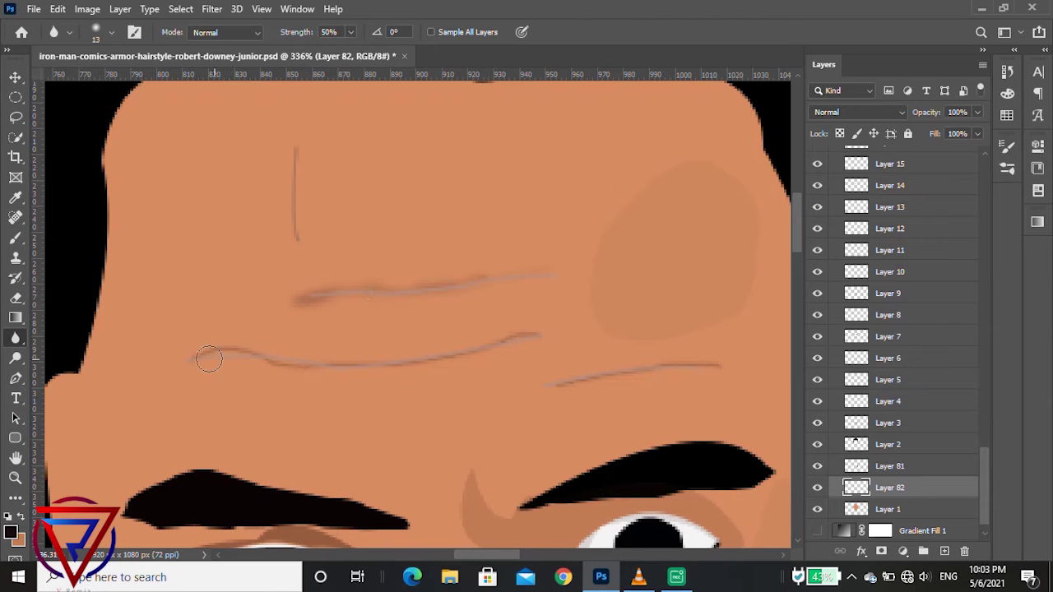
mouse_move(206, 356)
left_mouse_down()
mouse_move(402, 343)
mouse_move(295, 354)
left_mouse_up()
Apply a 2-pixel Gaussian Blur to the wrinkle strokes on Layer 82.
left_click(211, 9)
mouse_move(246, 183)
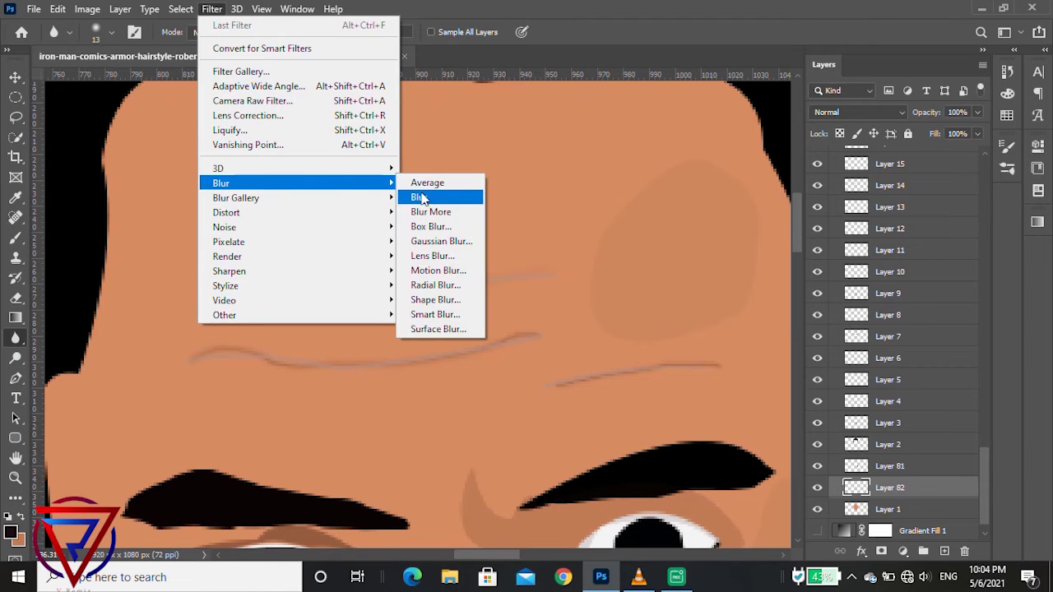
left_click(451, 241)
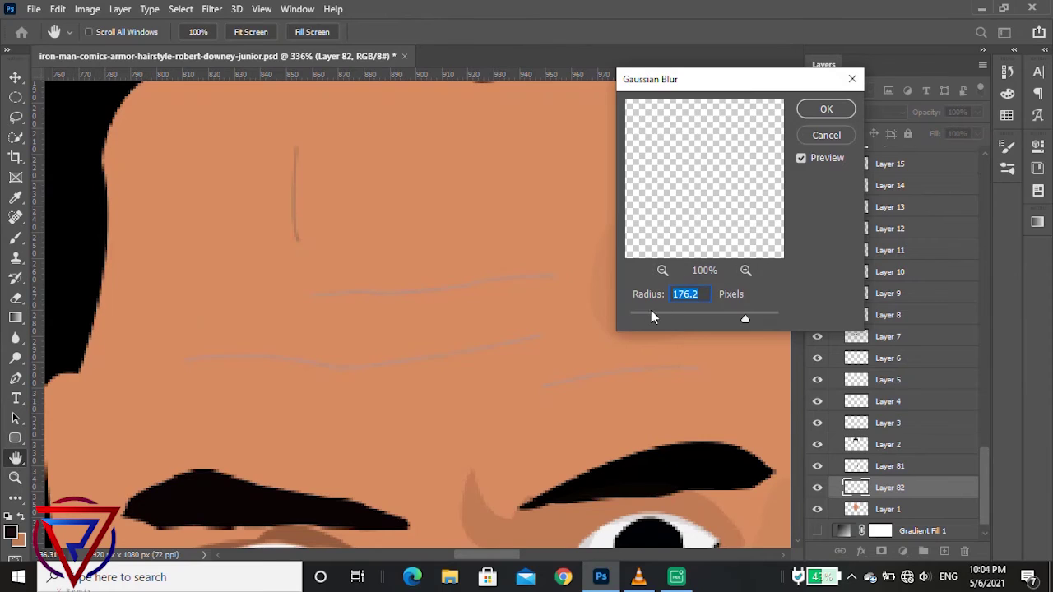
left_click(642, 320)
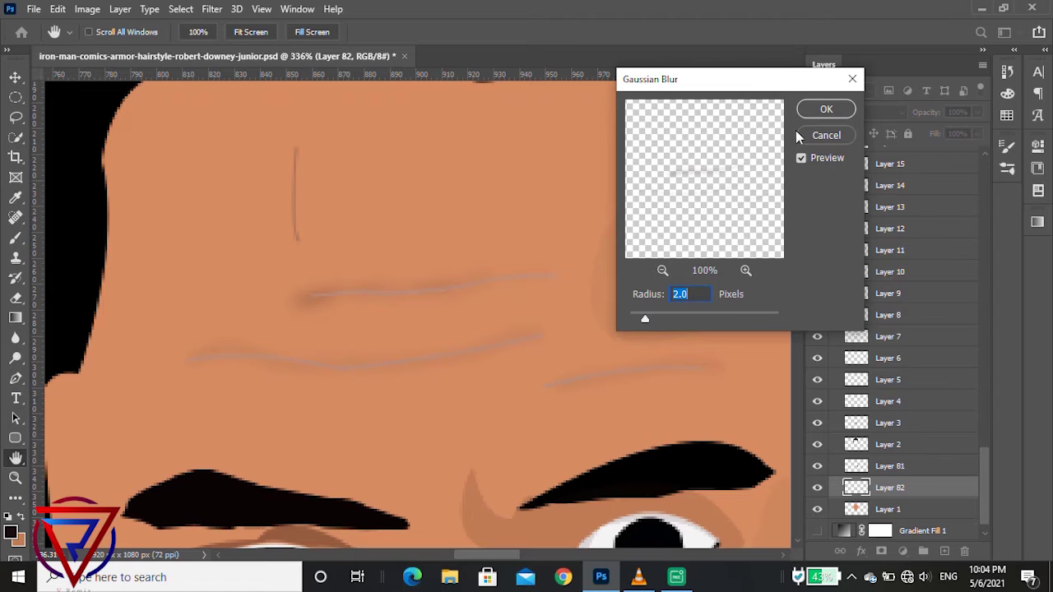
left_click(825, 108)
Turn off Layer 69's visibility to remove the short vertical line from the forehead.
scroll(400, 386, "down", 3)
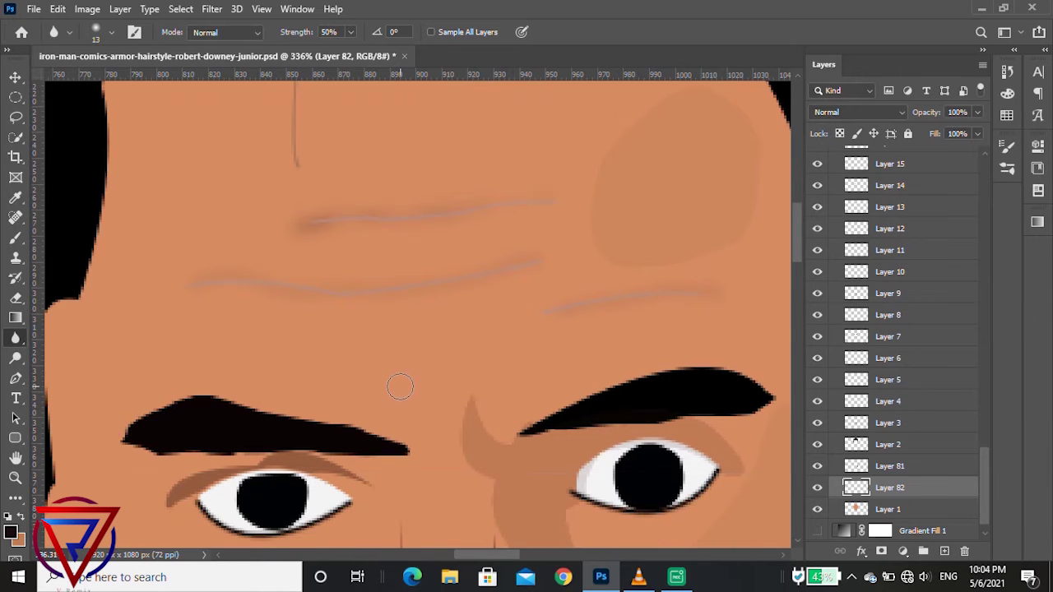
scroll(400, 386, "down", 3)
scroll(400, 383, "down", 2)
scroll(405, 357, "down", 2)
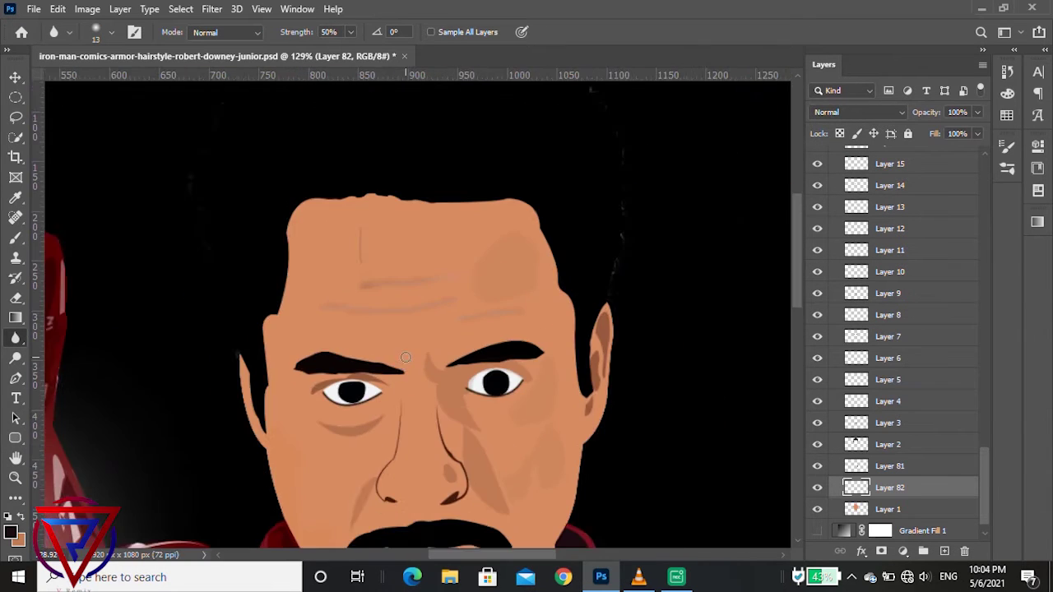
scroll(406, 356, "down", 2)
scroll(427, 345, "down", 1)
scroll(455, 331, "down", 1)
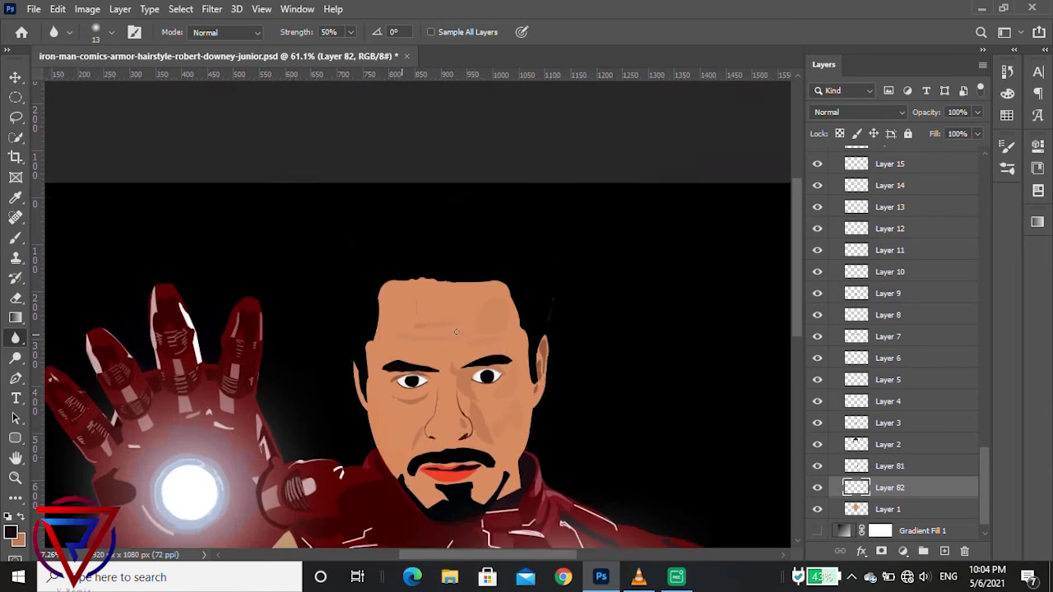
scroll(456, 331, "up", 3)
scroll(456, 331, "up", 2)
scroll(928, 335, "up", 2)
scroll(910, 271, "up", 3)
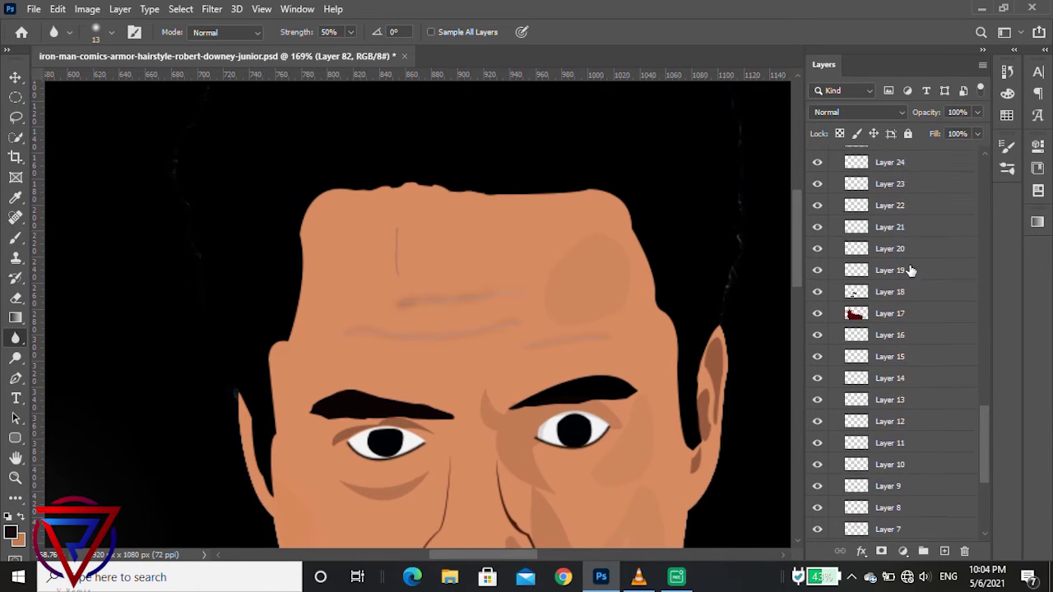
scroll(910, 271, "up", 3)
scroll(911, 271, "up", 2)
scroll(910, 271, "up", 2)
scroll(911, 270, "up", 2)
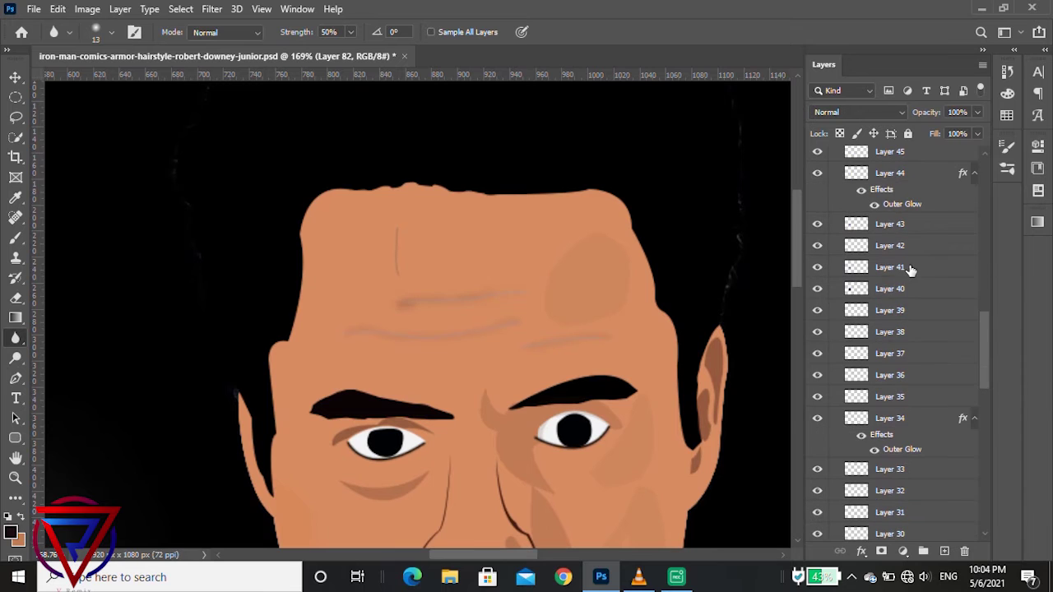
scroll(910, 271, "up", 2)
scroll(910, 271, "up", 3)
scroll(912, 247, "up", 3)
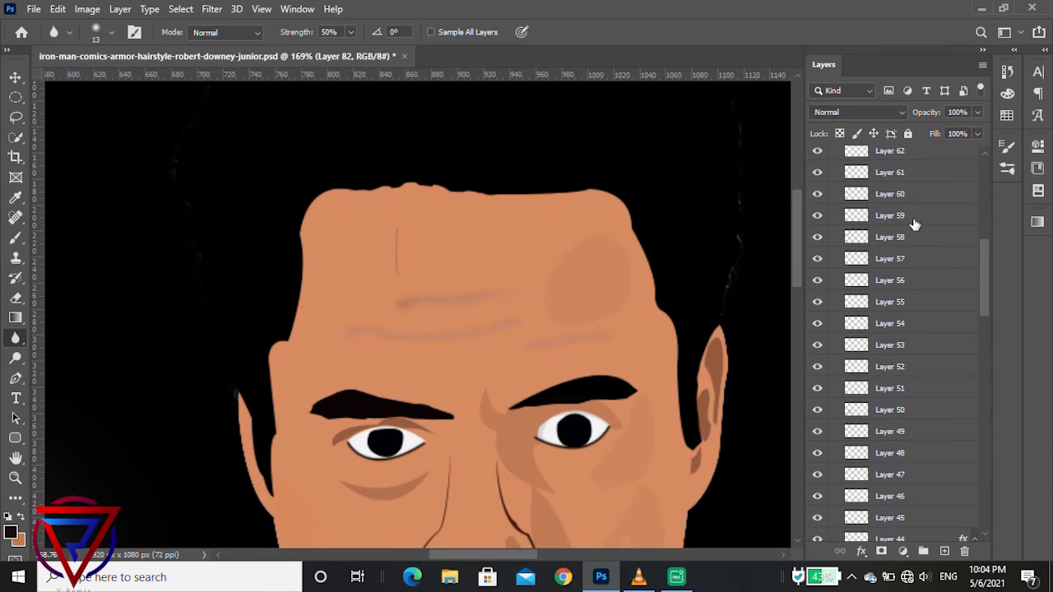
scroll(913, 218, "up", 2)
scroll(913, 215, "up", 1)
scroll(913, 213, "up", 2)
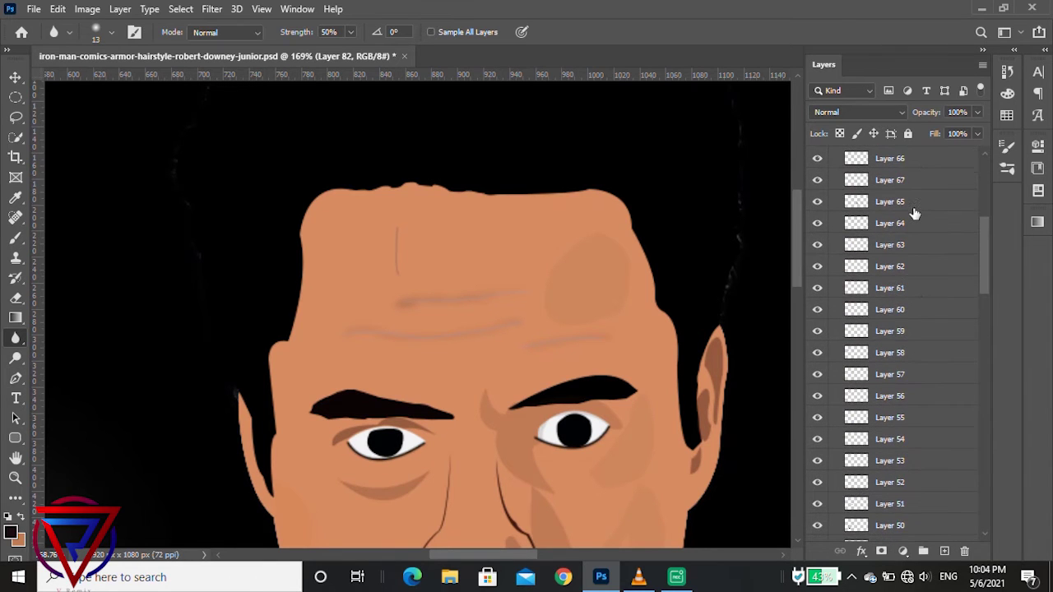
scroll(914, 213, "up", 2)
scroll(921, 216, "up", 2)
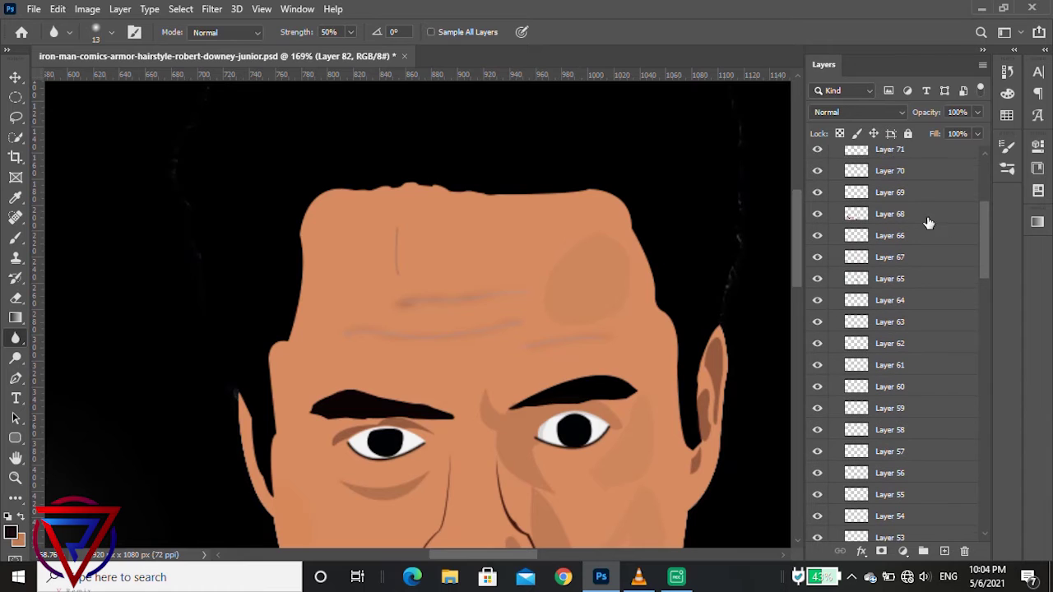
left_click(814, 198)
scroll(519, 302, "down", 2)
scroll(491, 307, "down", 2)
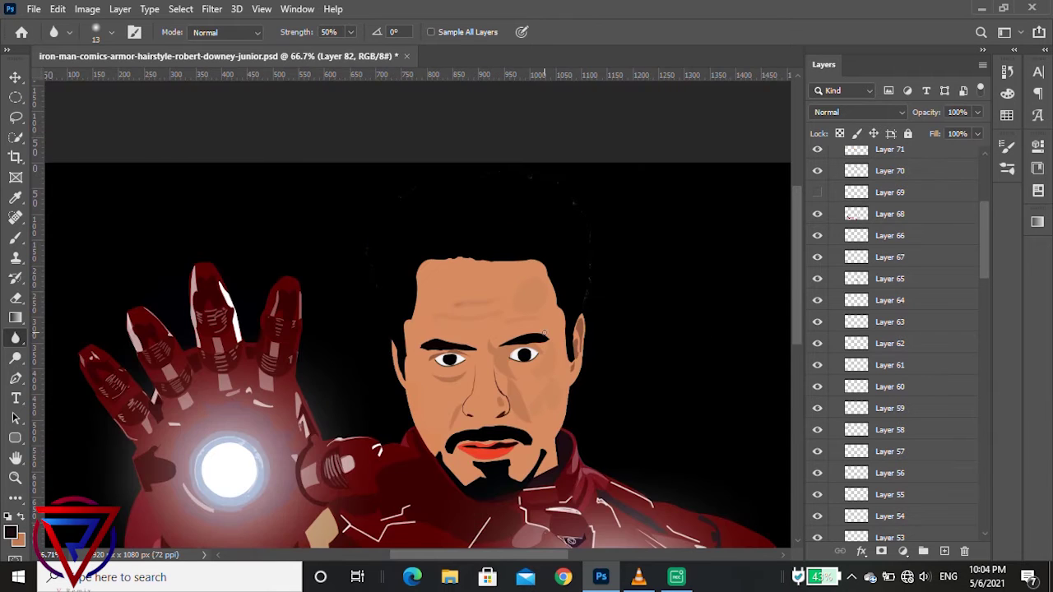
scroll(539, 325, "up", 1)
scroll(530, 313, "up", 1)
scroll(520, 298, "up", 2)
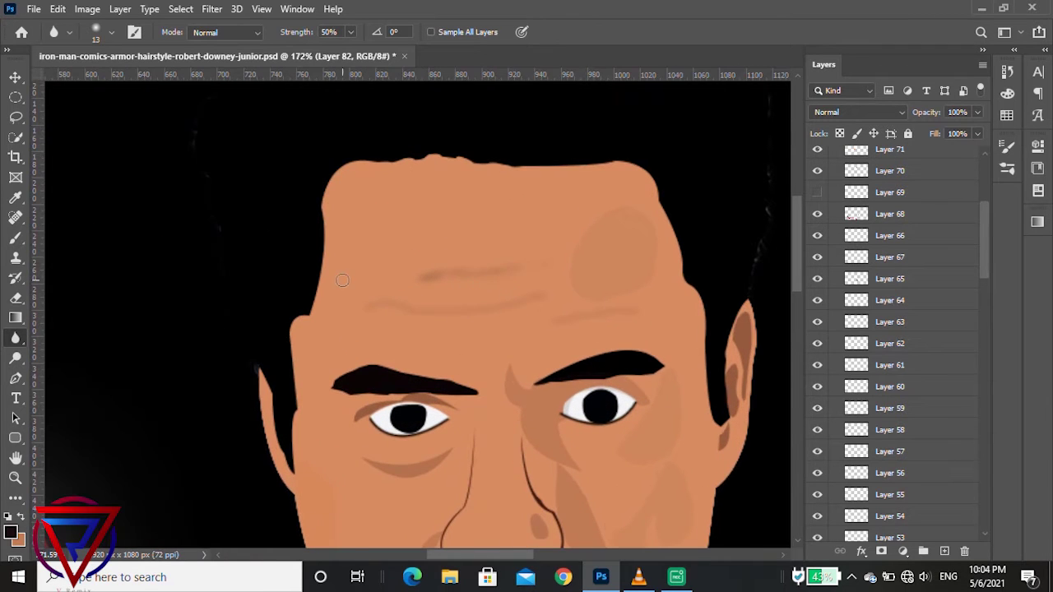
scroll(353, 280, "down", 1)
scroll(394, 275, "down", 2)
scroll(453, 267, "down", 2)
scroll(491, 263, "up", 2)
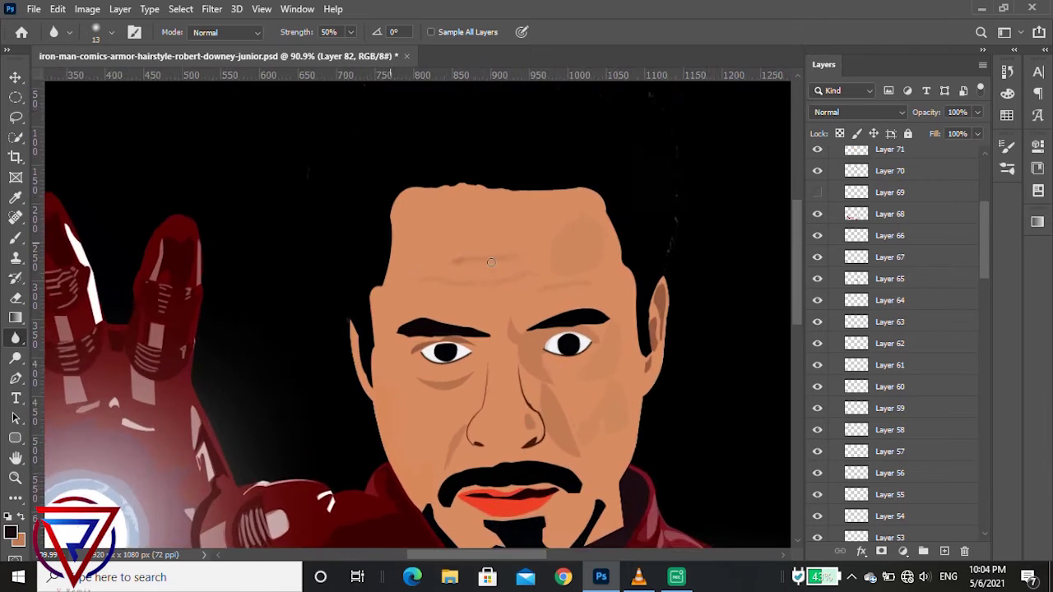
scroll(494, 312, "up", 2)
scroll(469, 370, "down", 2)
scroll(442, 413, "up", 3)
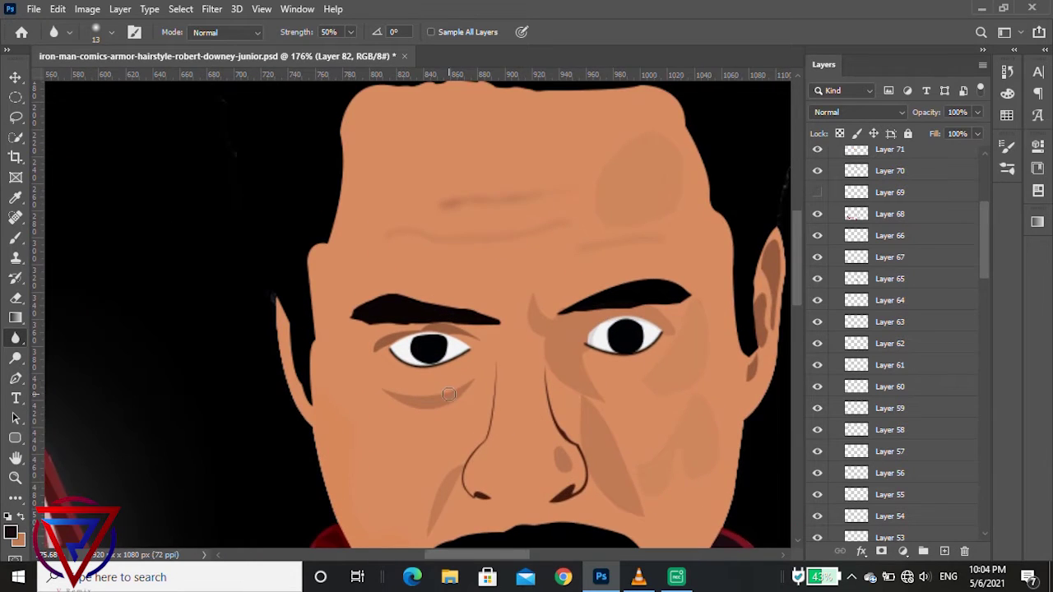
scroll(449, 394, "up", 2)
Duplicate Layer 14's under-eye shadow up onto the forehead as Layer 14 copy.
left_click(15, 76)
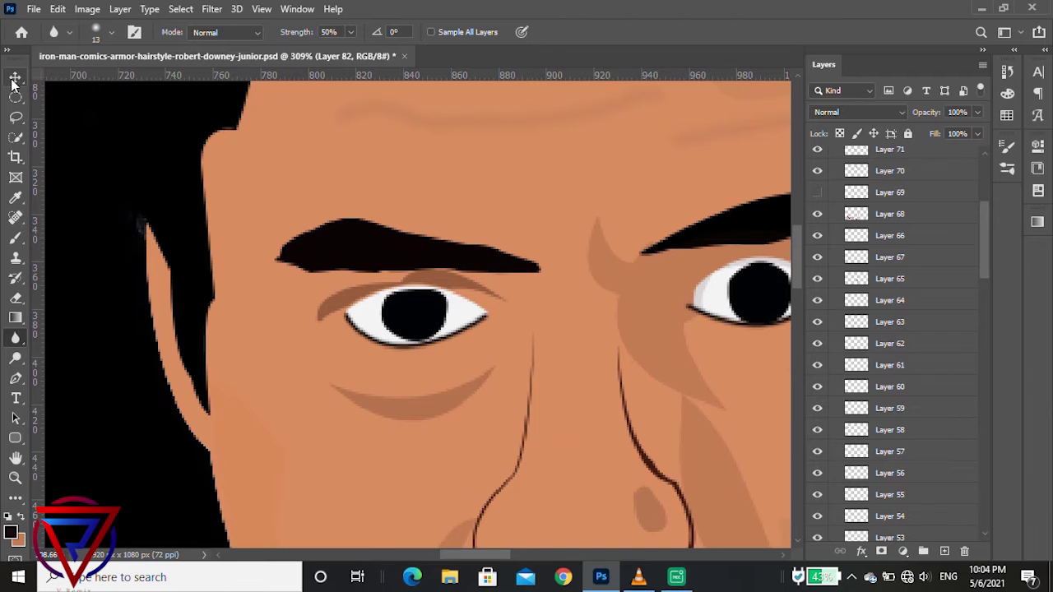
left_click(428, 401)
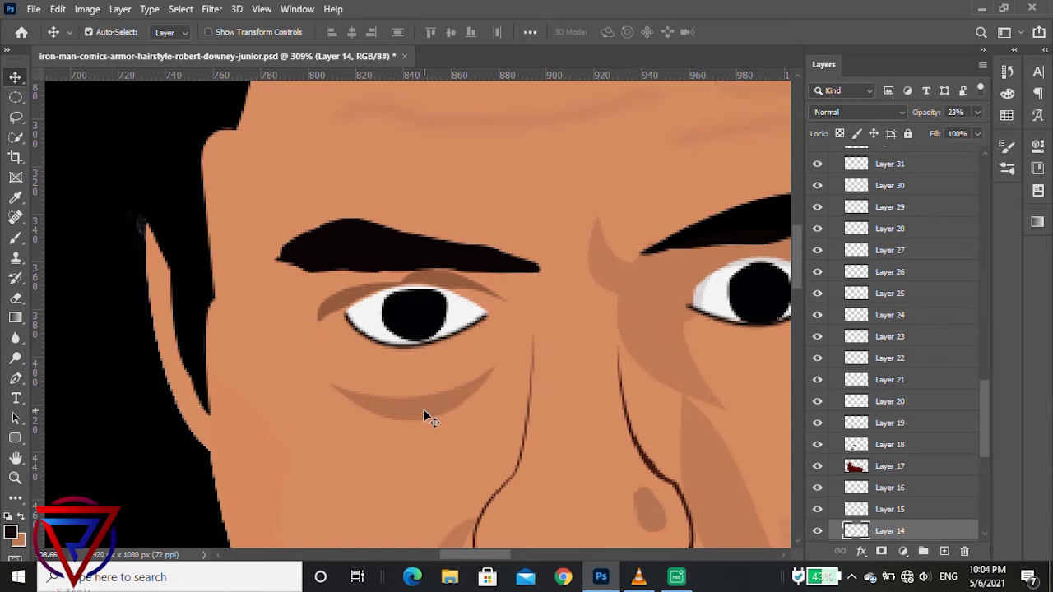
mouse_move(428, 418)
left_mouse_down()
mouse_move(547, 180)
mouse_move(554, 108)
left_mouse_up()
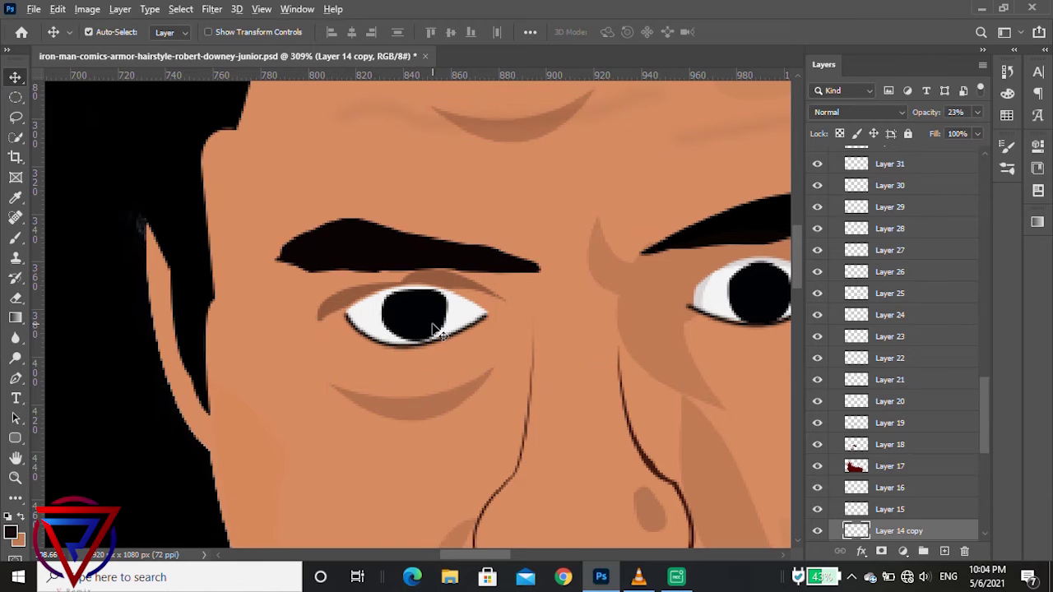
scroll(436, 325, "down", 2)
scroll(433, 324, "down", 2)
scroll(477, 221, "up", 2)
scroll(477, 221, "up", 2)
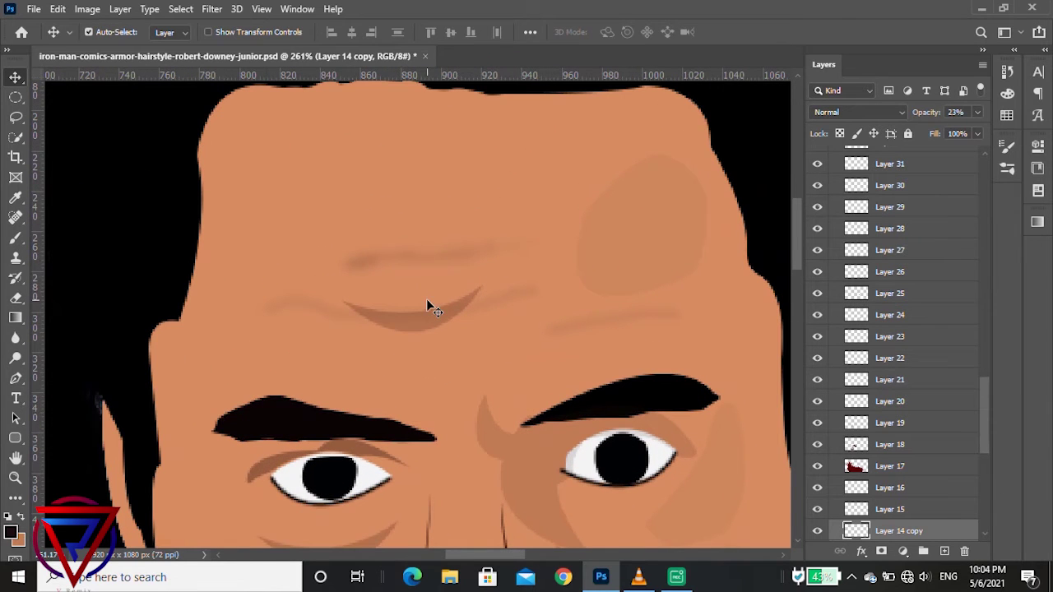
left_click_drag(426, 298, 434, 309)
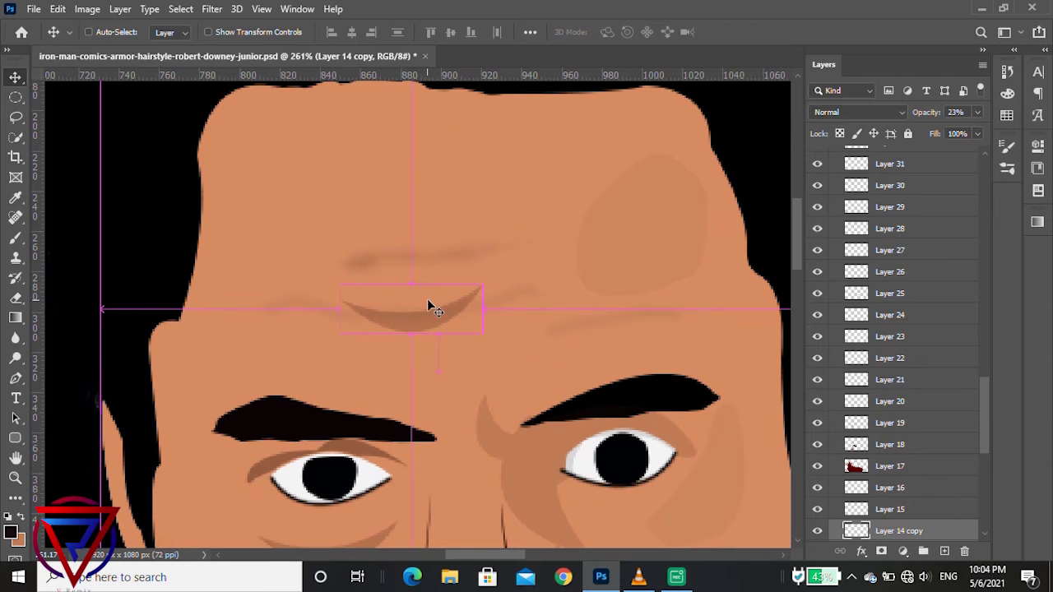
Stretch the forehead copy to about 157% wide and 64% high as a thin crease.
key("ctrl+t")
scroll(444, 319, "up", 2)
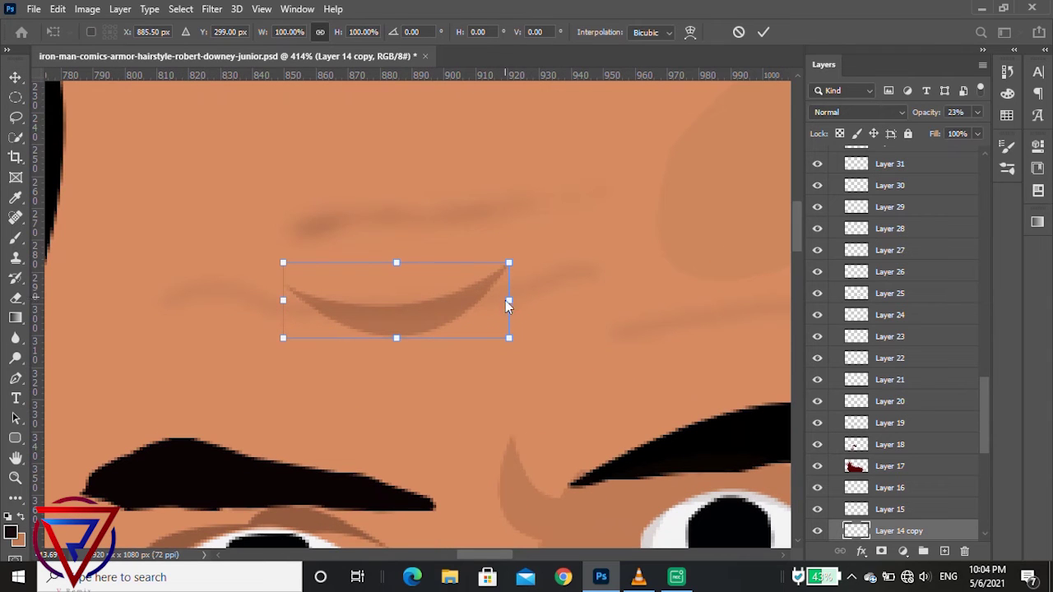
left_click_drag(511, 299, 649, 300)
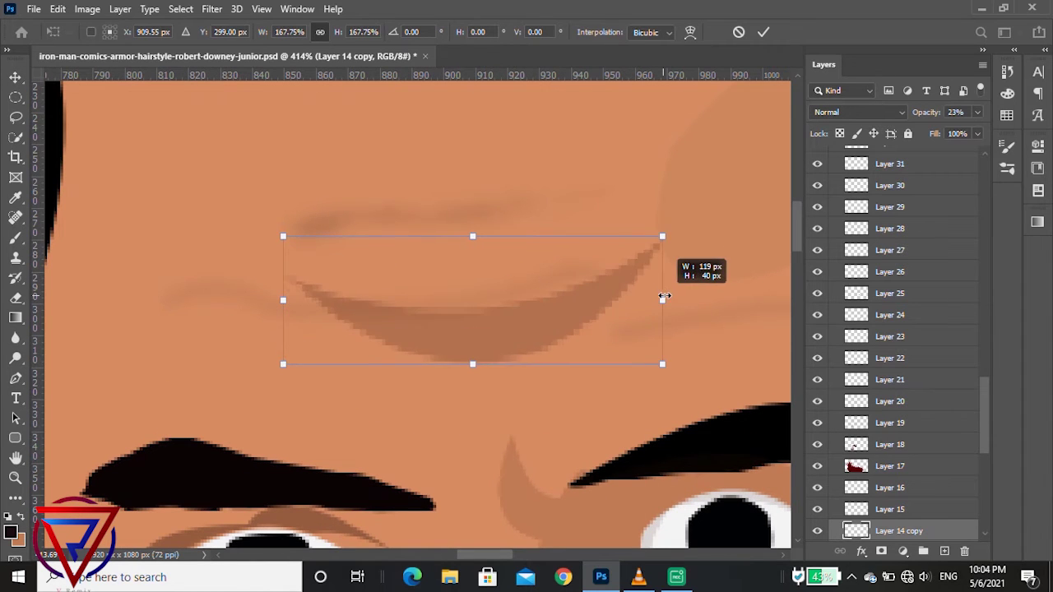
left_click_drag(466, 361, 465, 287)
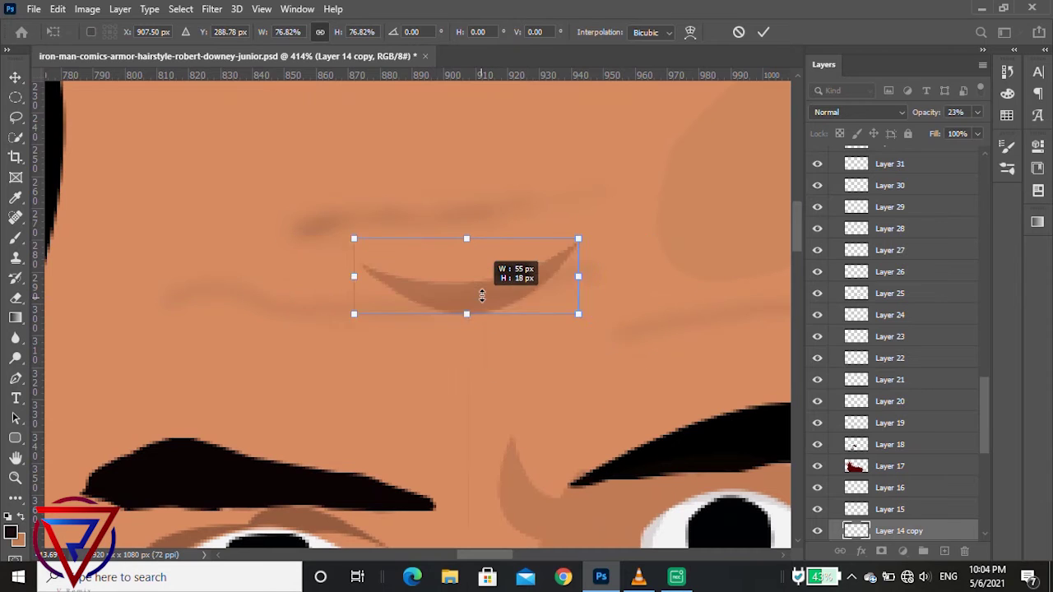
left_click_drag(538, 264, 750, 244)
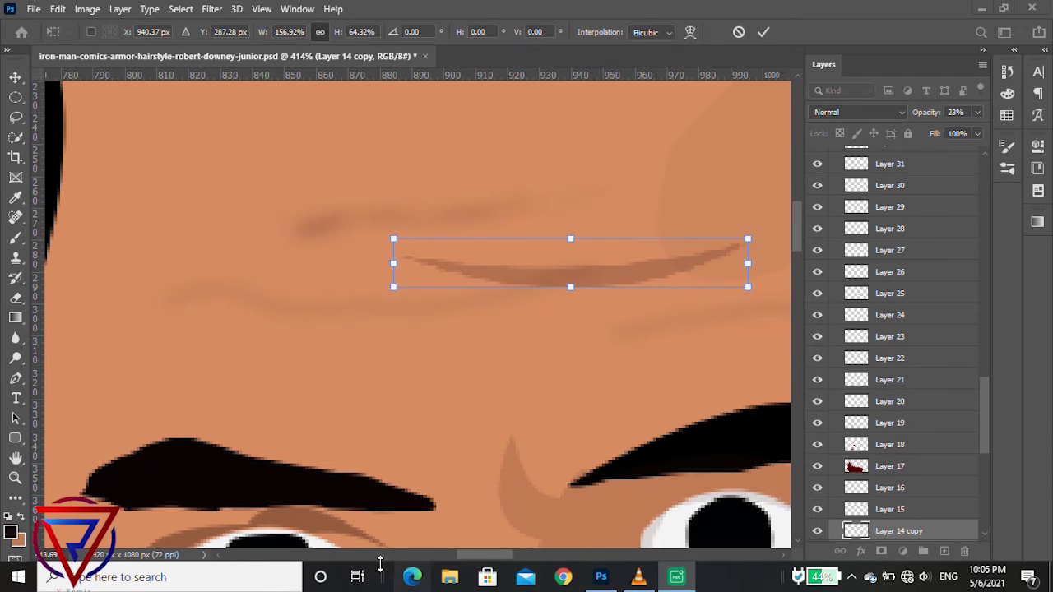
left_click(115, 576)
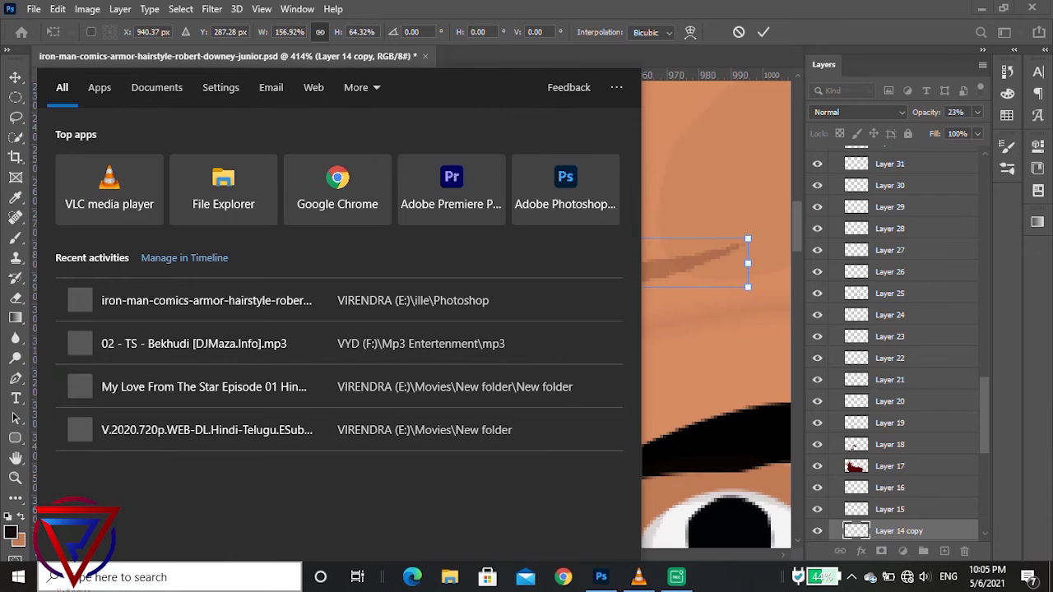
left_click(18, 576)
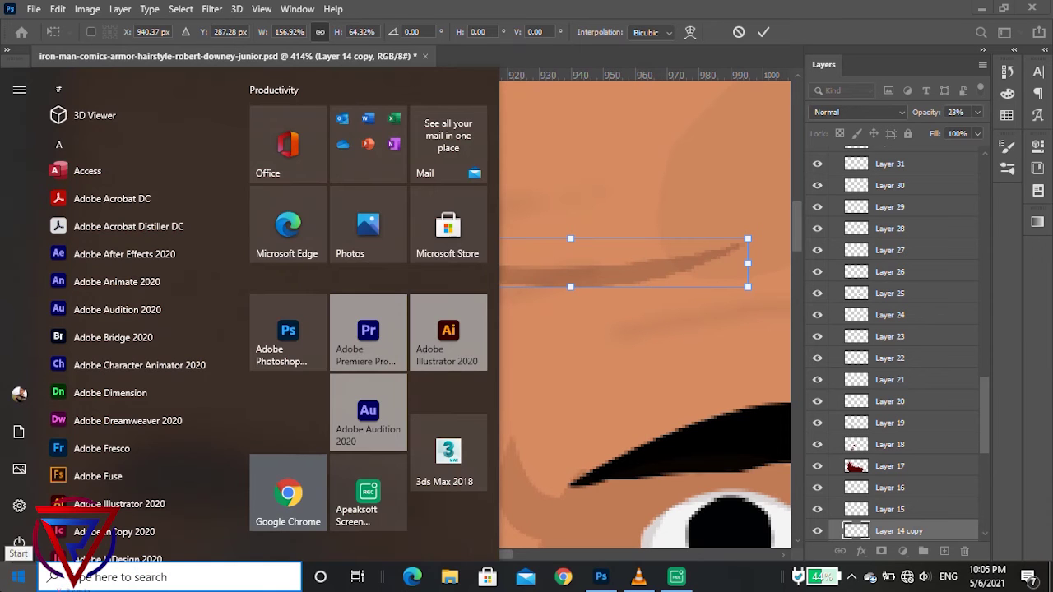
left_click(18, 577)
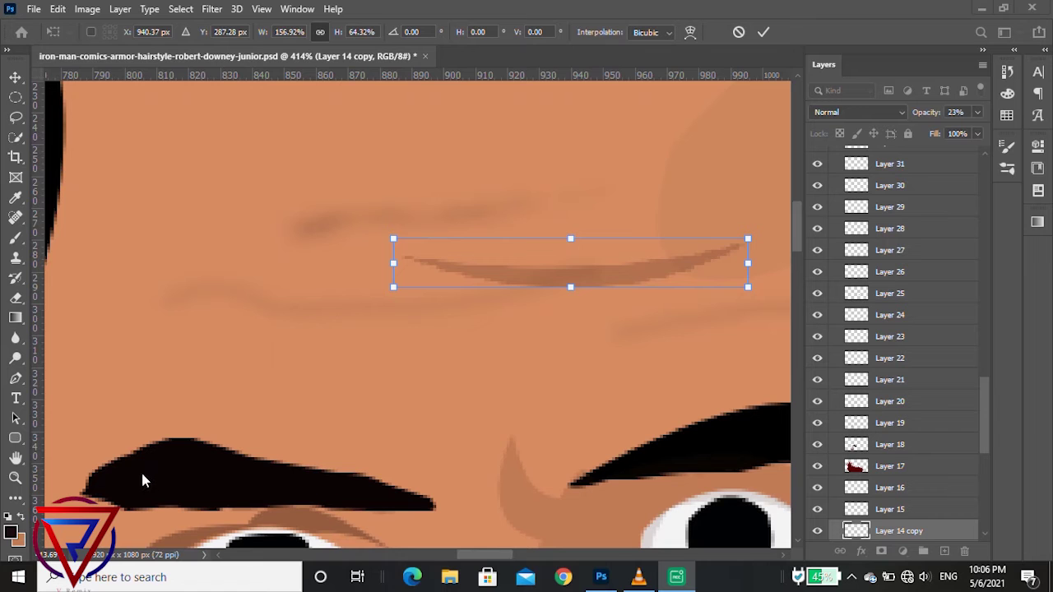
Reveal the reference photo and move the crease onto a forehead wrinkle.
scroll(601, 326, "up", 2)
scroll(247, 441, "down", 3)
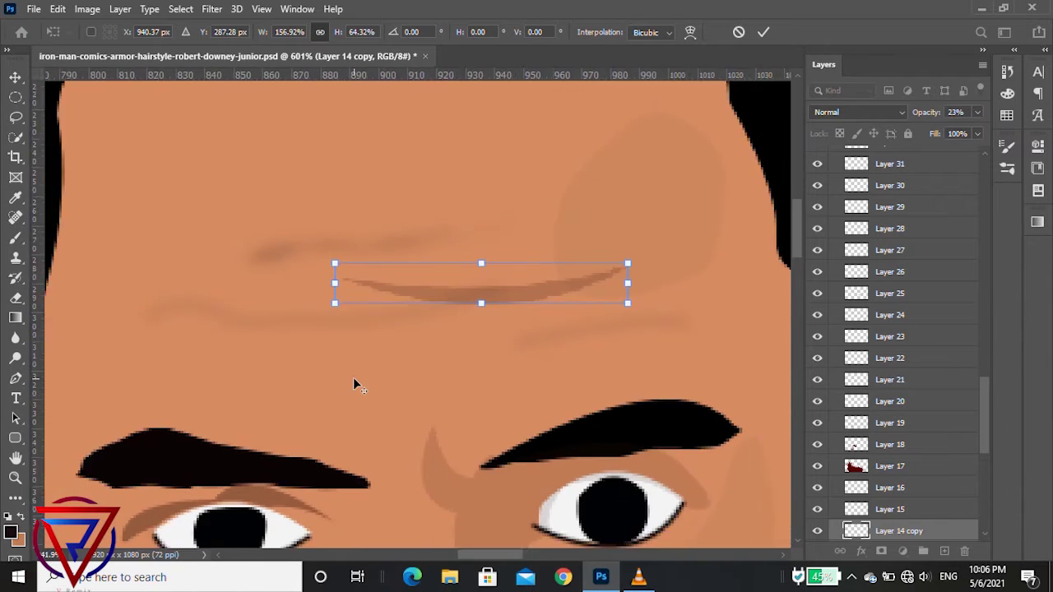
scroll(353, 379, "down", 3)
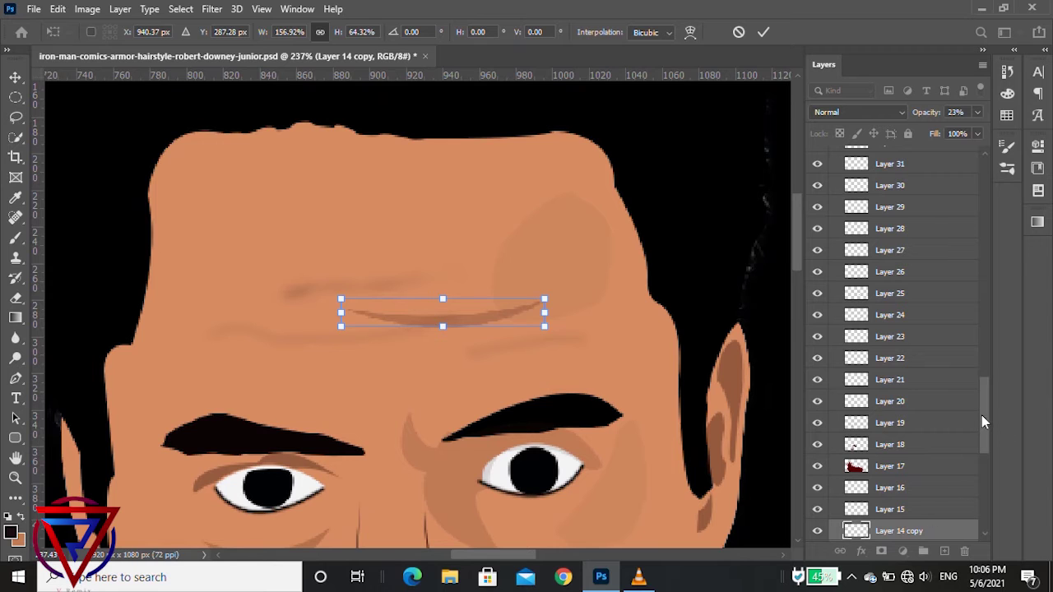
left_click_drag(985, 422, 991, 505)
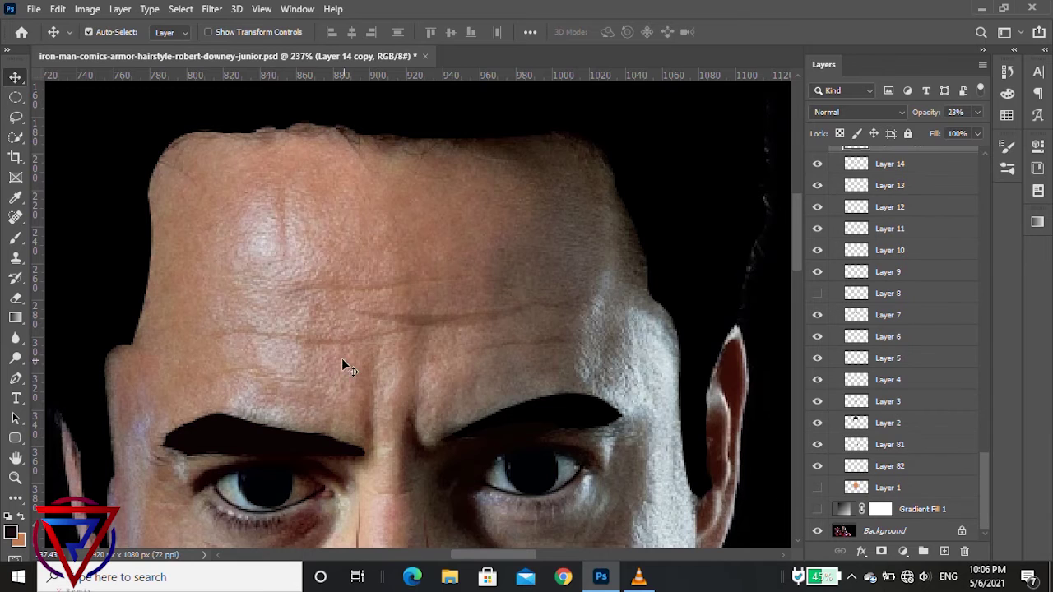
scroll(452, 294, "up", 3)
scroll(480, 339, "up", 3)
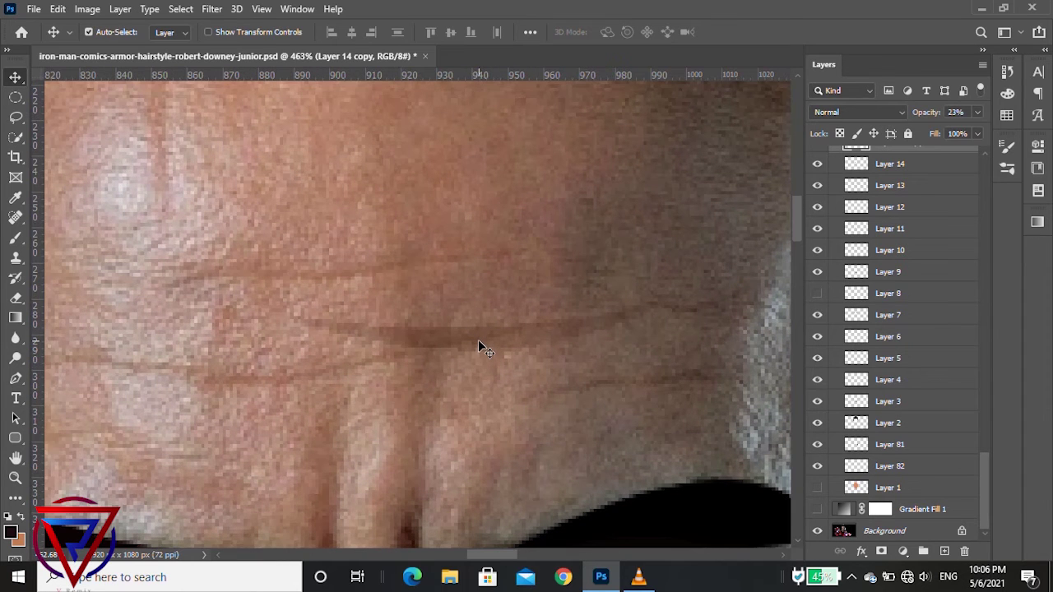
left_click_drag(478, 339, 334, 283)
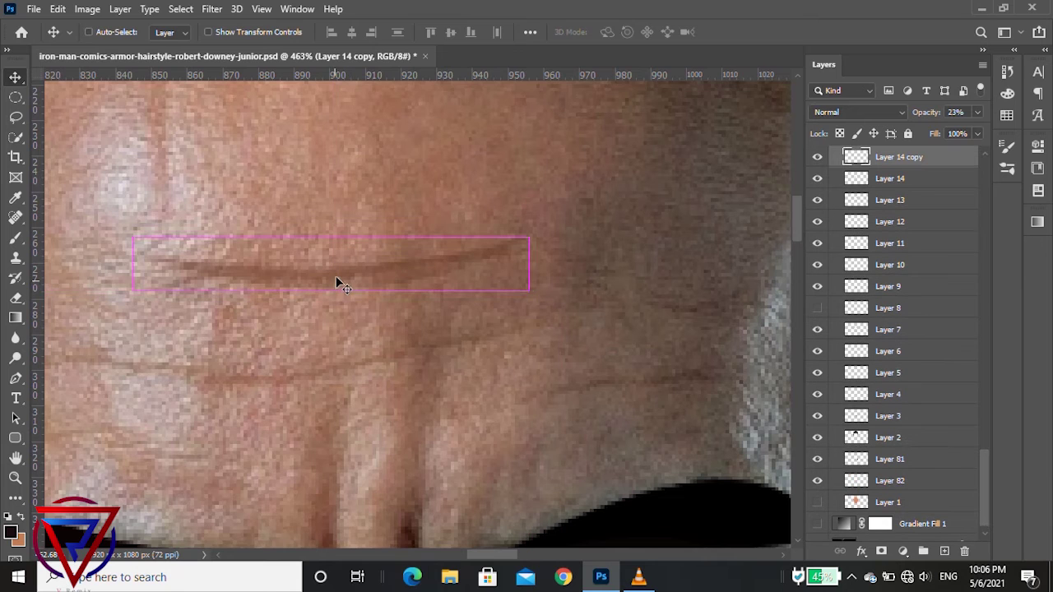
Scale the crease into a shorter, thinner line along the wrinkle and commit it.
key("ctrl+t")
left_click_drag(333, 237, 331, 260)
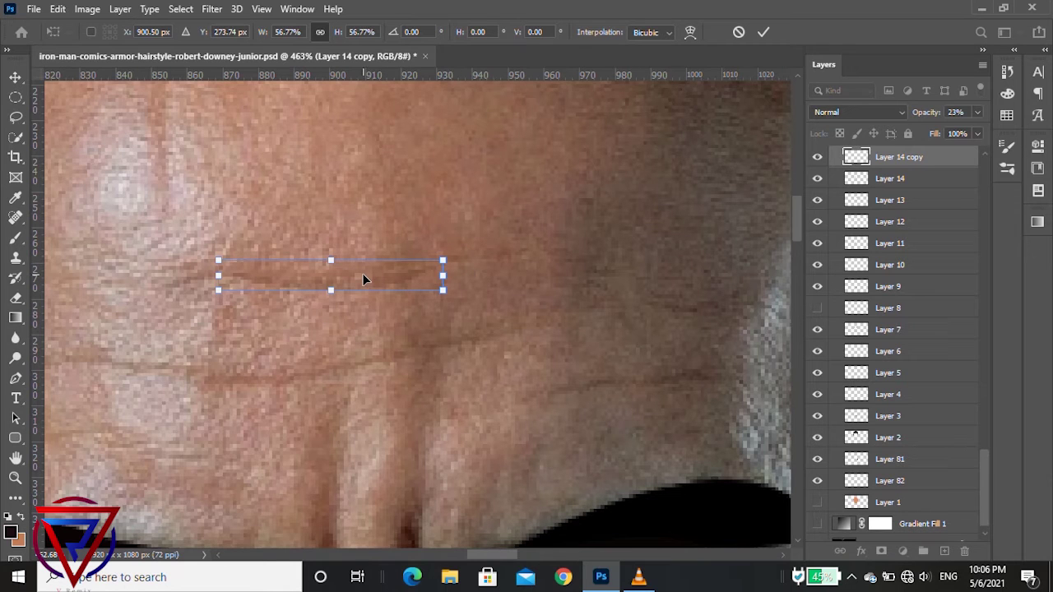
key("ctrl+z")
left_click_drag(336, 237, 328, 258)
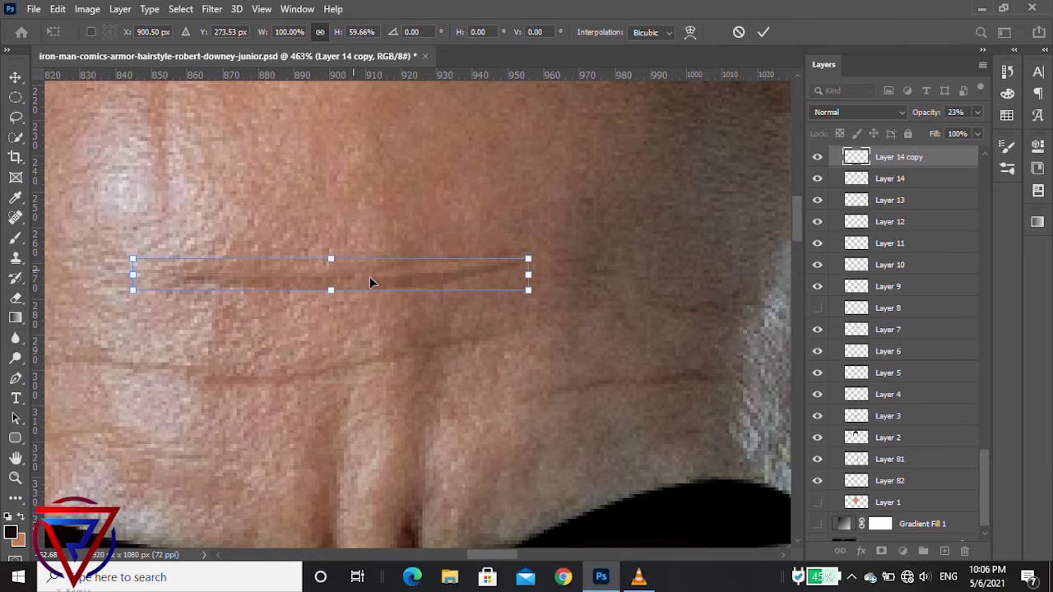
left_click_drag(403, 287, 392, 275)
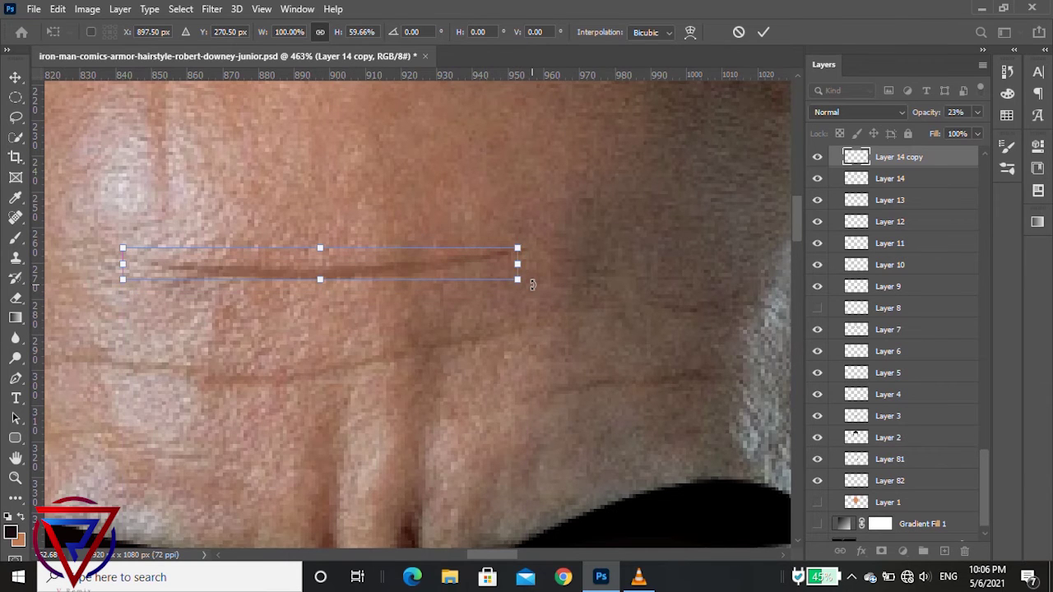
scroll(529, 287, "down", 2)
scroll(417, 304, "up", 1)
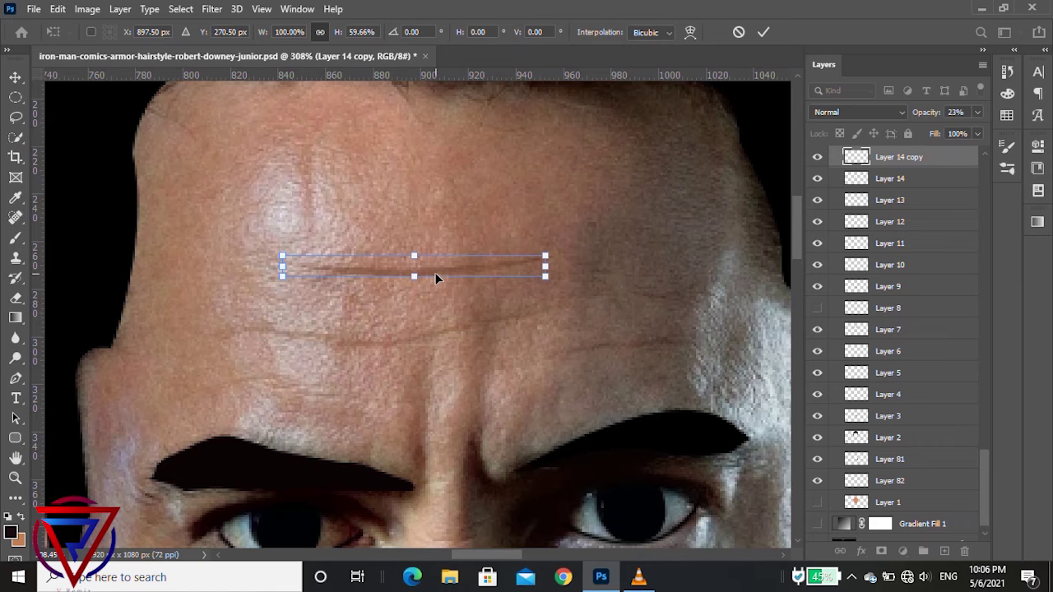
scroll(436, 273, "up", 2)
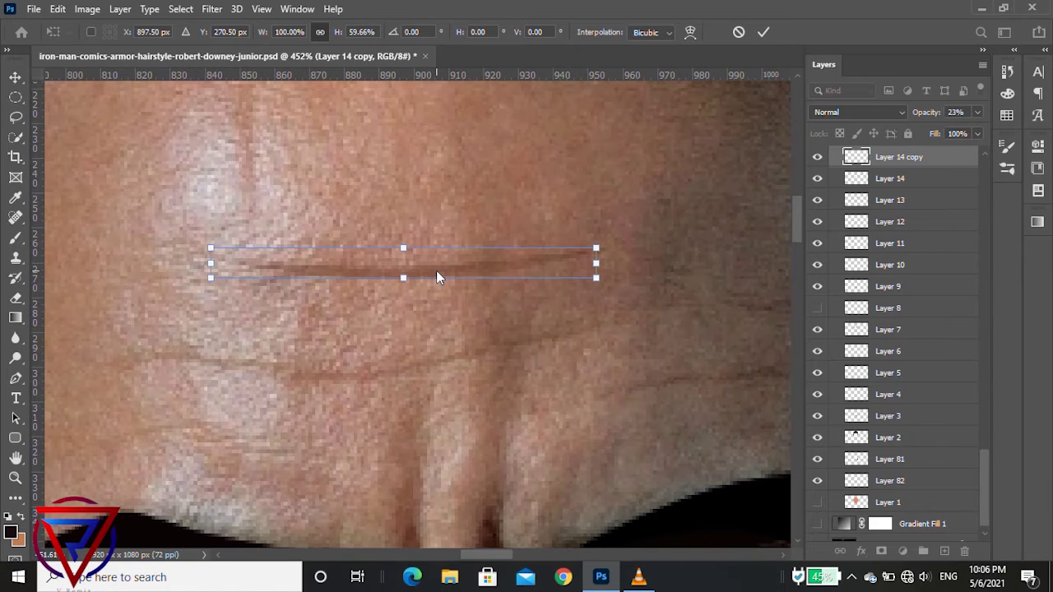
left_click_drag(403, 247, 404, 257)
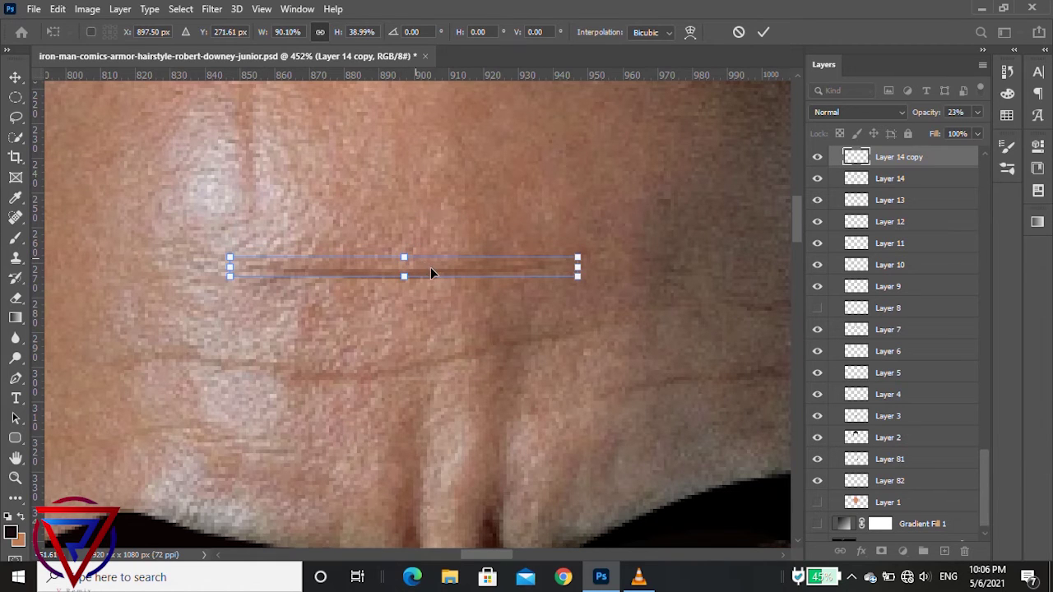
key("Return")
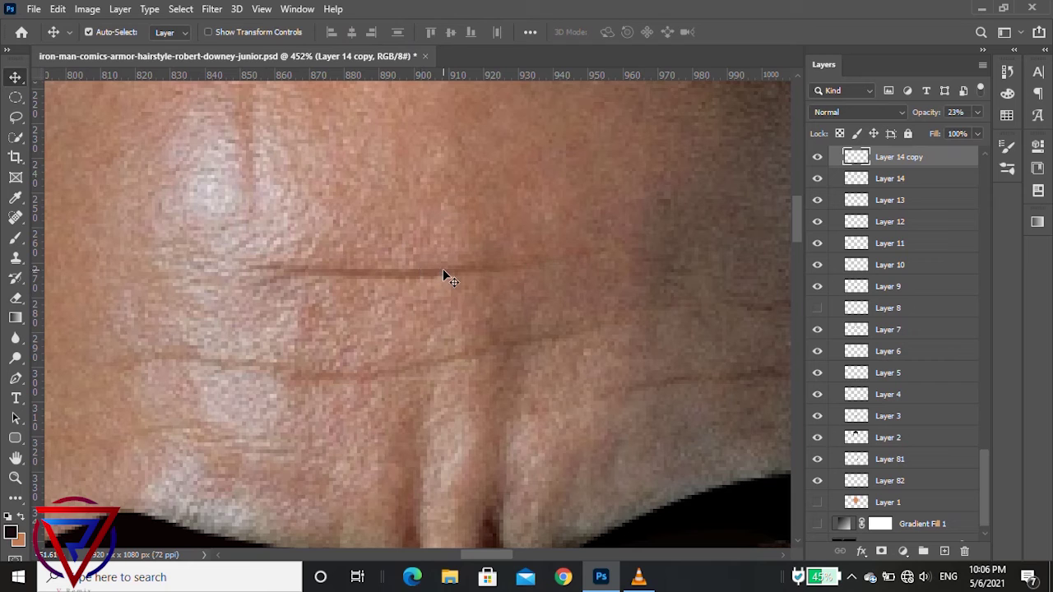
Move the crease lower on the forehead and duplicate it as a new crease layer.
mouse_move(412, 281)
left_mouse_down()
mouse_move(298, 370)
mouse_move(303, 378)
mouse_move(538, 384)
left_mouse_up()
key("ctrl+j")
scroll(306, 373, "down", 3)
scroll(306, 373, "down", 2)
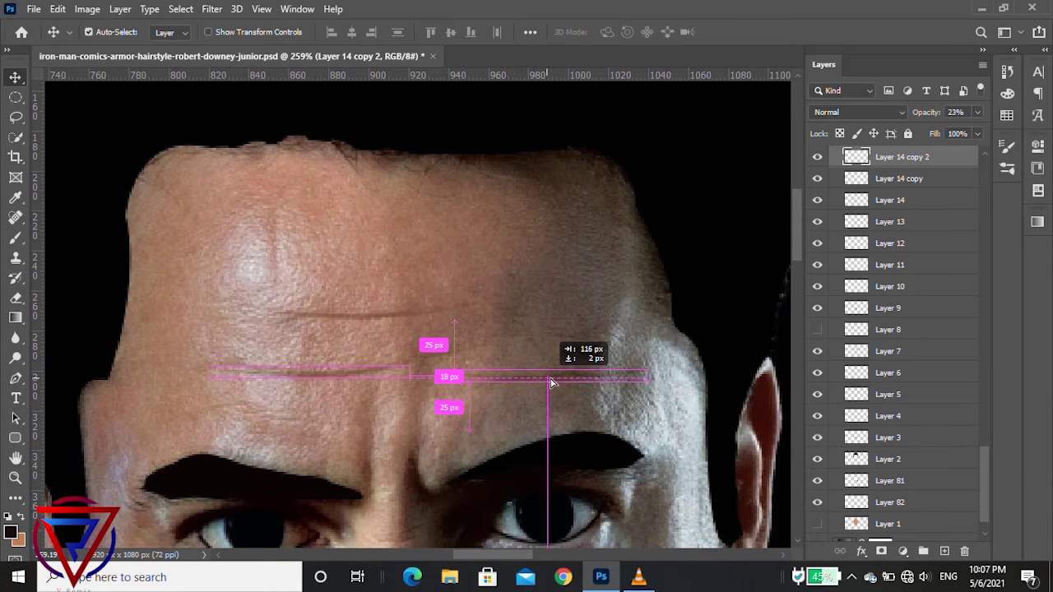
scroll(543, 383, "up", 2)
scroll(543, 379, "up", 1)
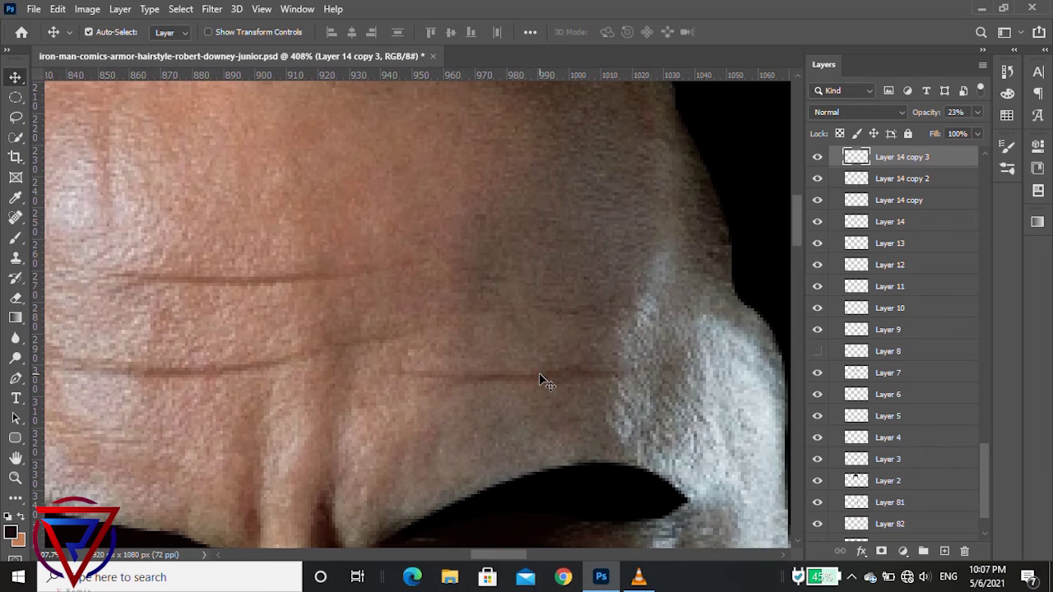
right_click(543, 377)
key("Escape")
key("ctrl")
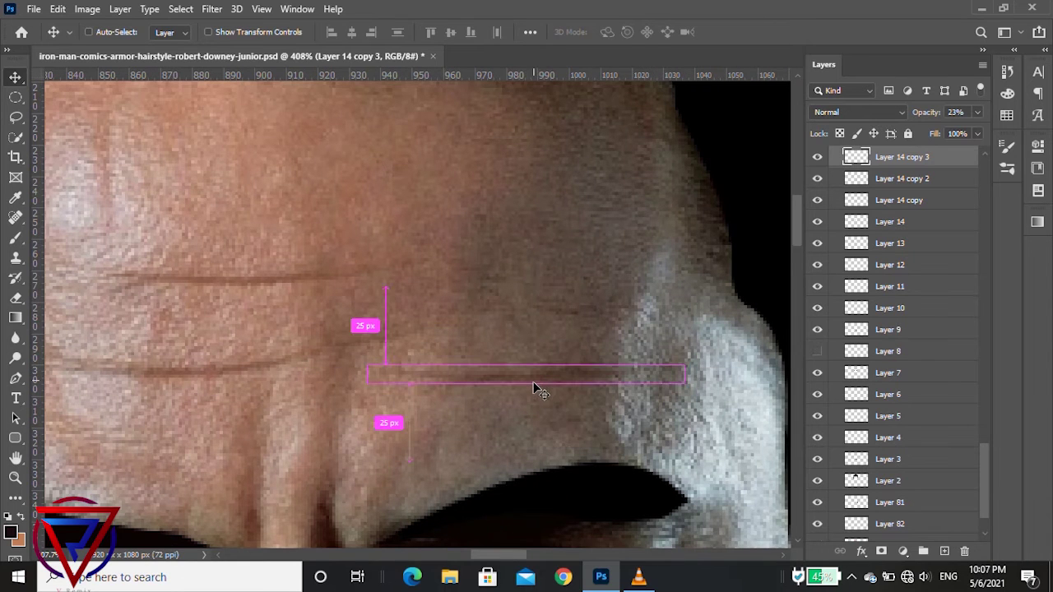
Flip the duplicate crease vertically, narrow it to about 81% width, and commit.
key("ctrl+t")
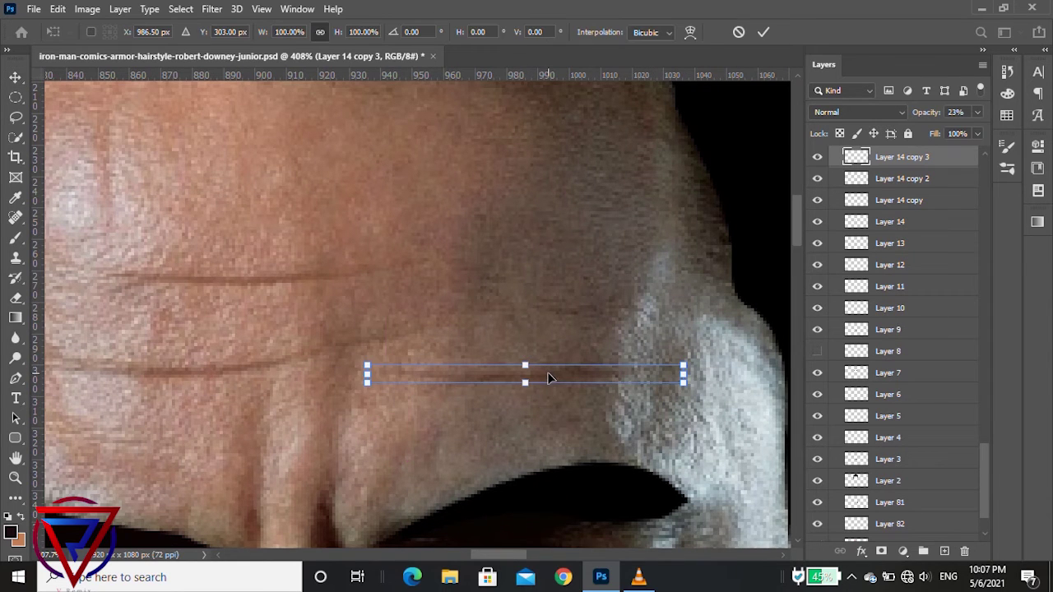
right_click(547, 374)
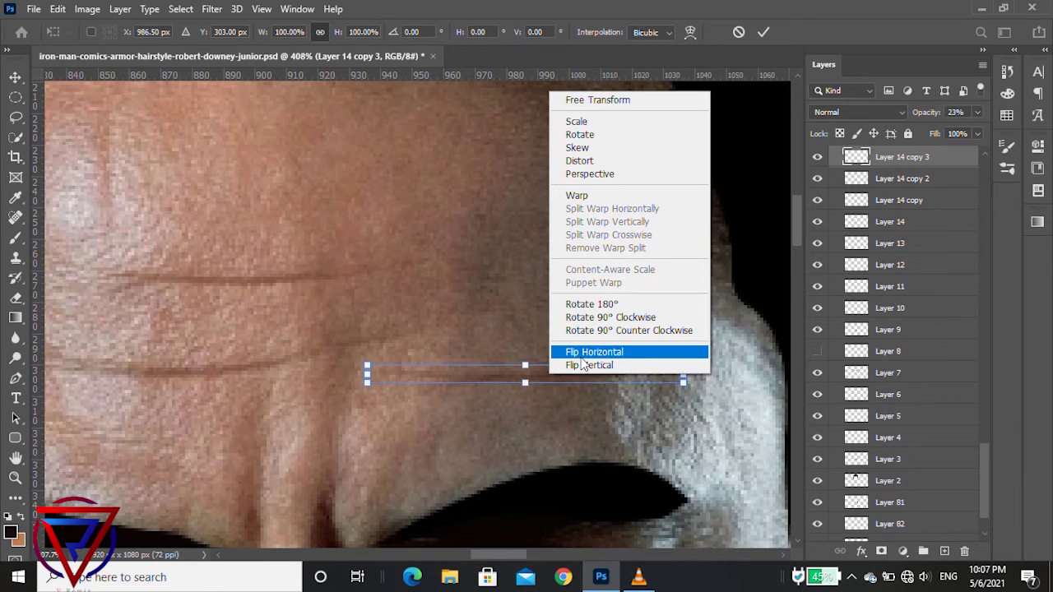
left_click(616, 364)
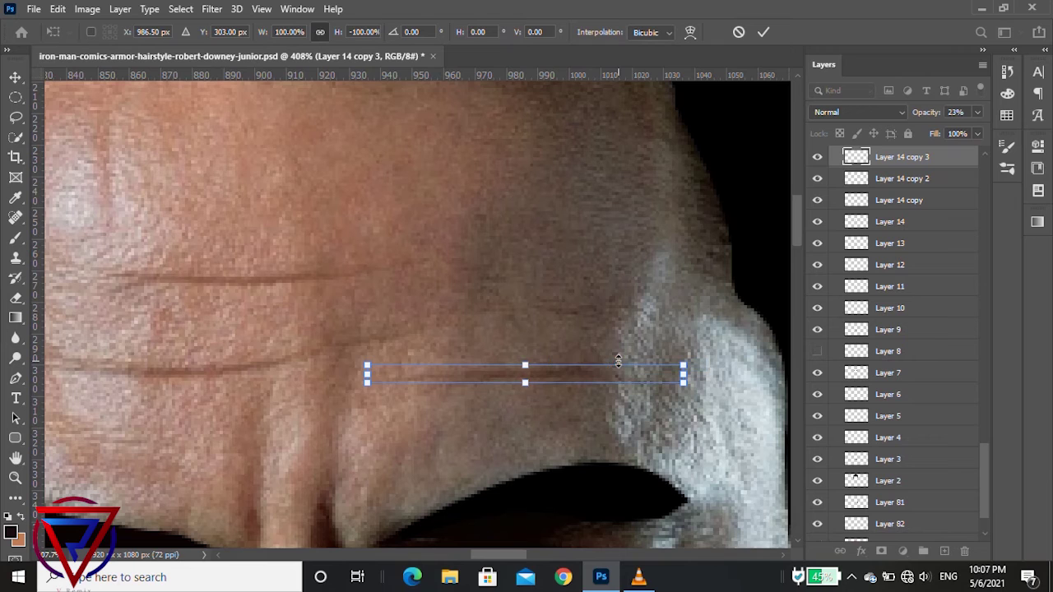
left_click_drag(574, 378, 624, 378)
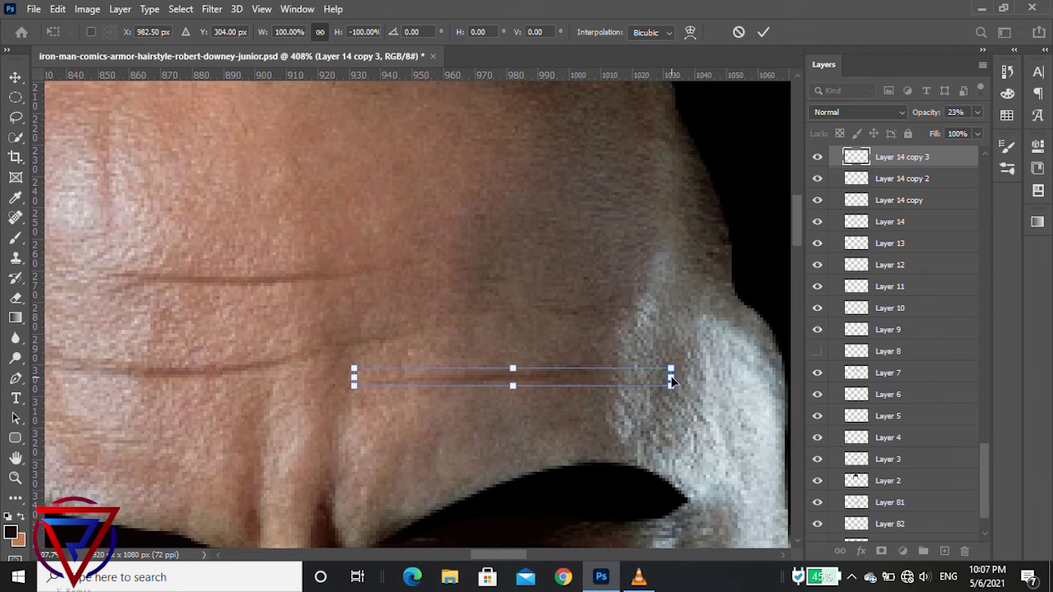
left_click_drag(674, 377, 612, 378)
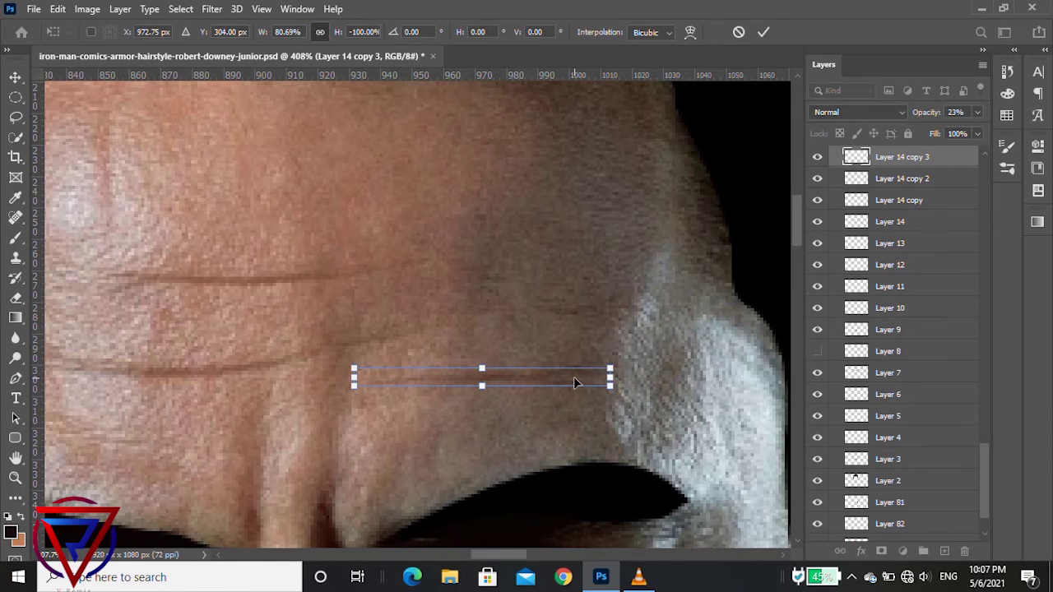
key("Return")
Make Layer 1's cartoon-painted face visible over the reference photo.
scroll(576, 384, "down", 2)
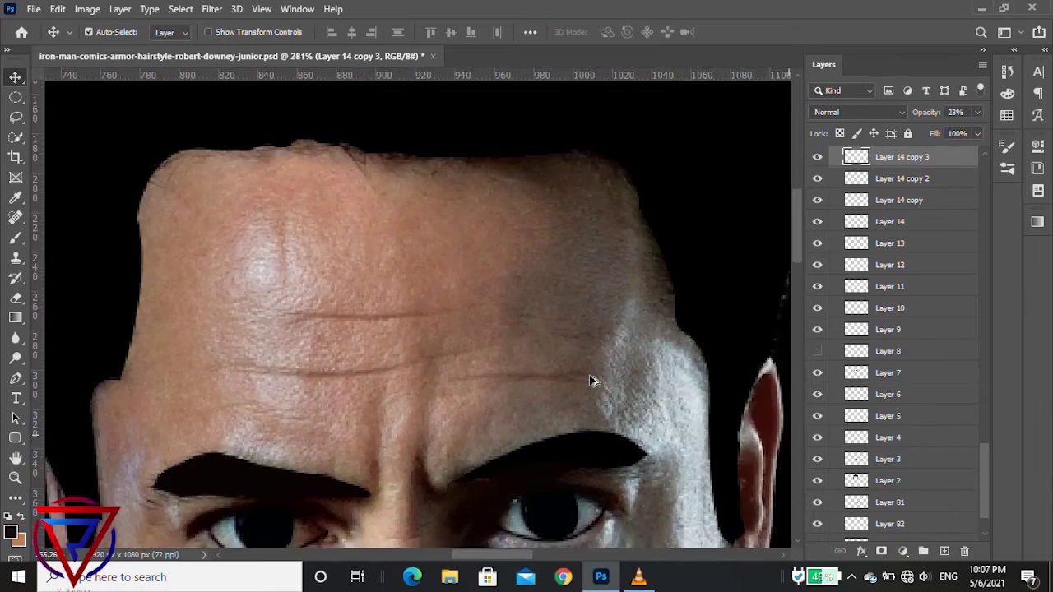
scroll(593, 381, "down", 1)
scroll(512, 430, "up", 2)
scroll(440, 436, "down", 1)
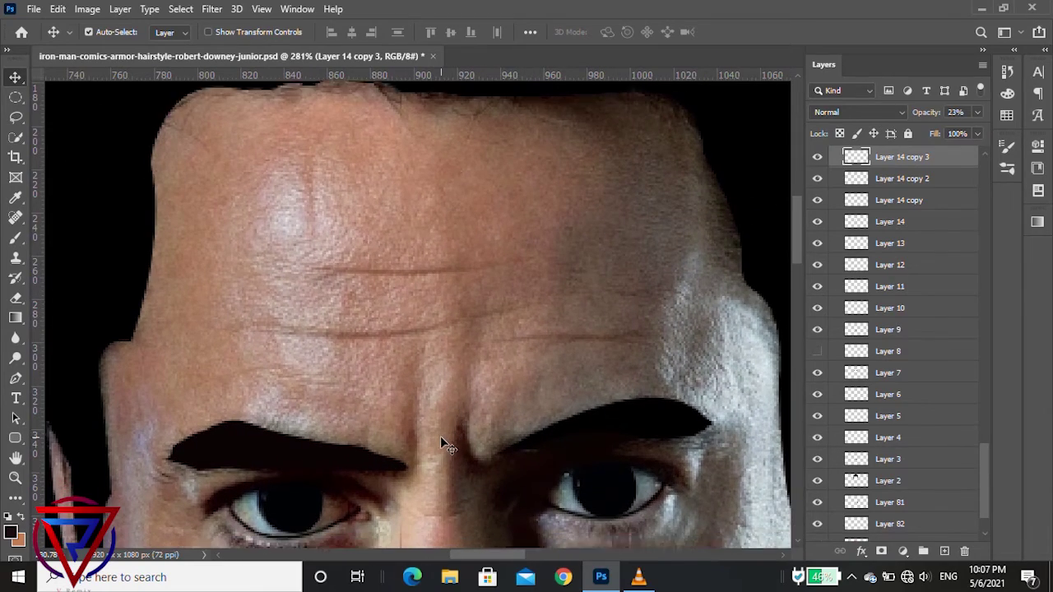
scroll(436, 445, "up", 1)
scroll(436, 445, "up", 2)
scroll(439, 452, "down", 2)
scroll(438, 452, "down", 1)
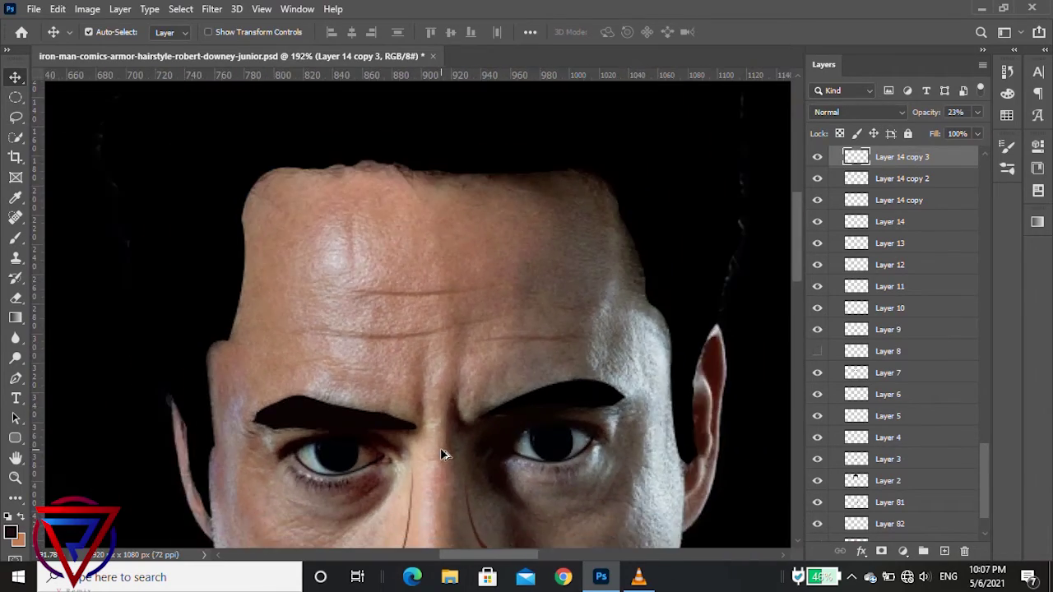
scroll(444, 411, "up", 2)
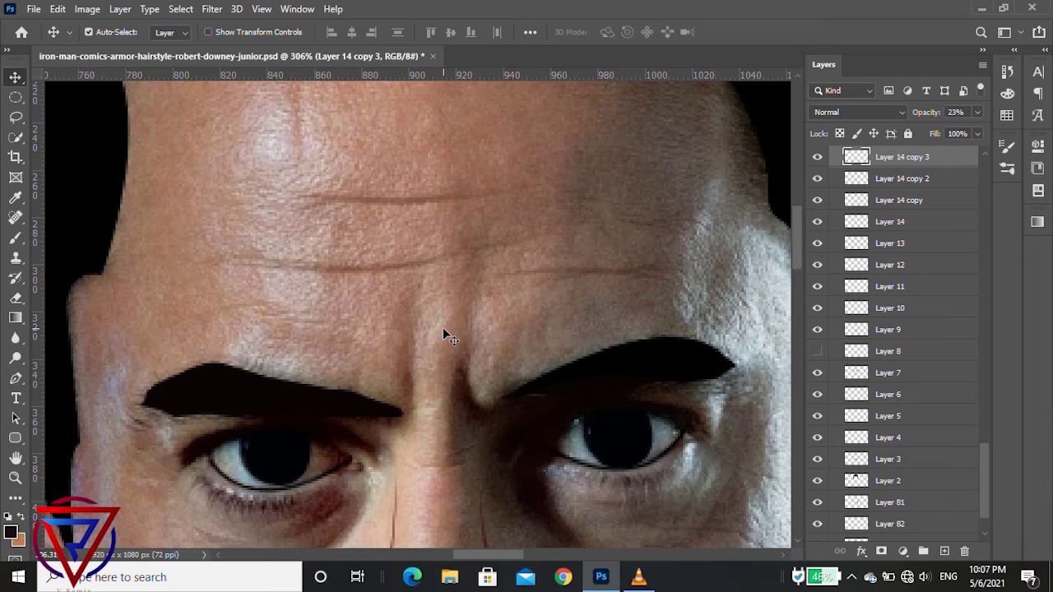
scroll(436, 354, "down", 1)
scroll(432, 360, "down", 1)
scroll(444, 357, "down", 1)
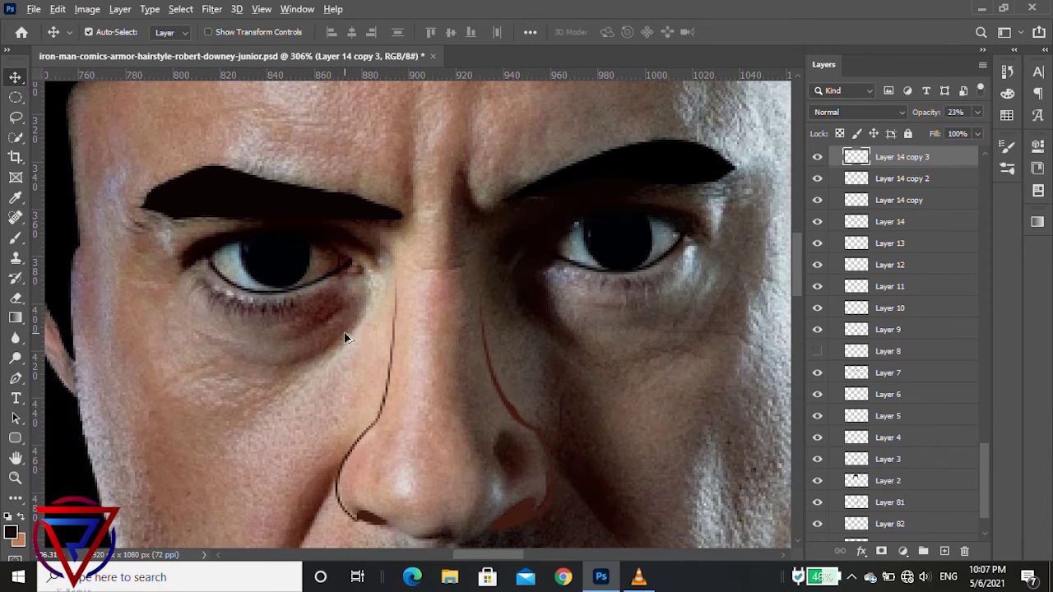
scroll(362, 333, "down", 1)
scroll(888, 468, "down", 1)
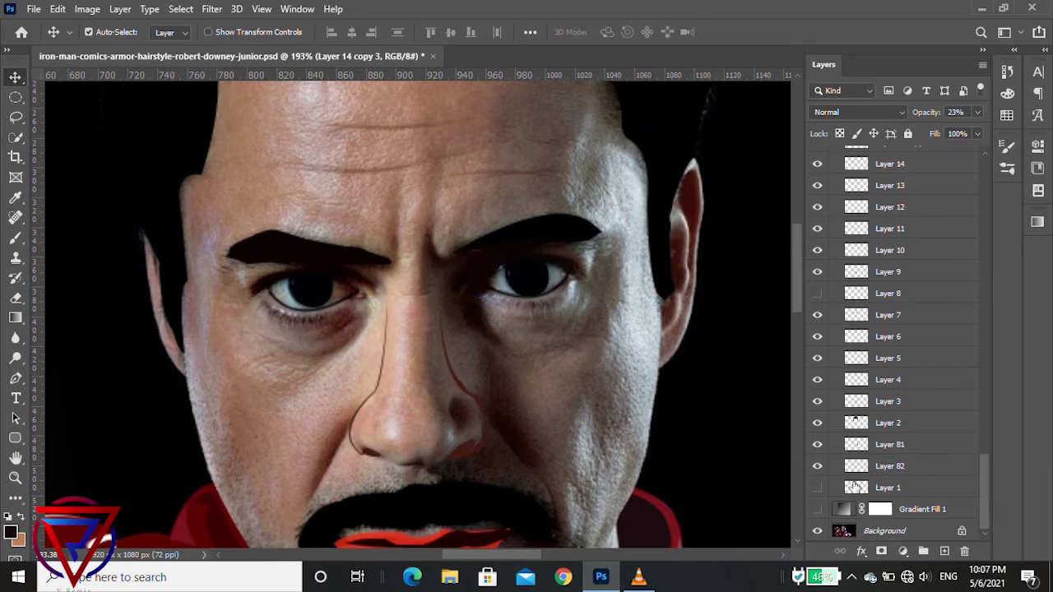
left_click(816, 488)
Zoom around the face to check the three forehead creases, then pick the Pen tool.
scroll(486, 305, "down", 1)
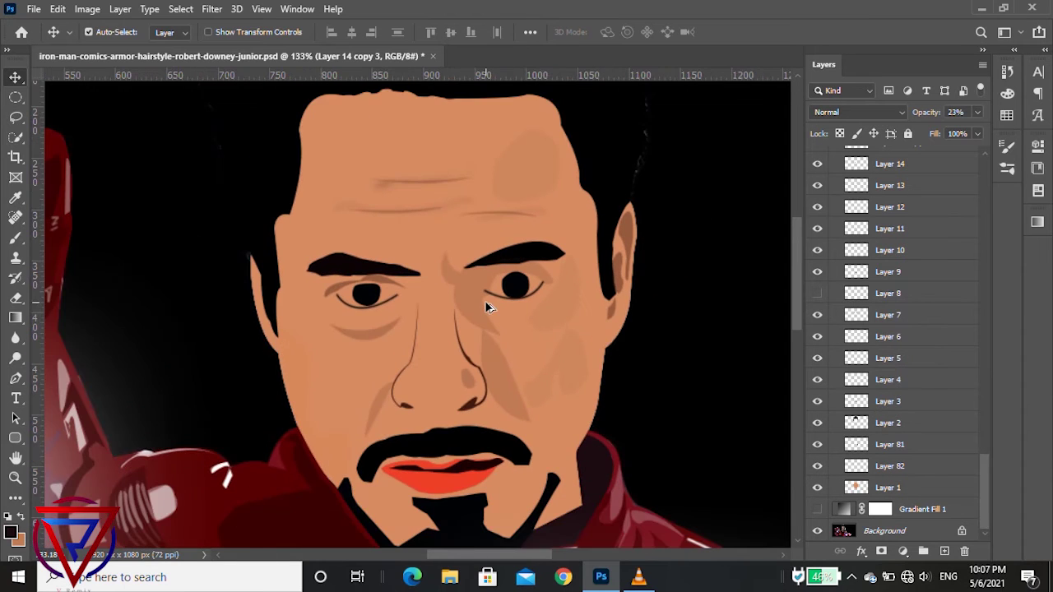
scroll(386, 193, "up", 1)
scroll(414, 173, "down", 1)
scroll(454, 270, "down", 1)
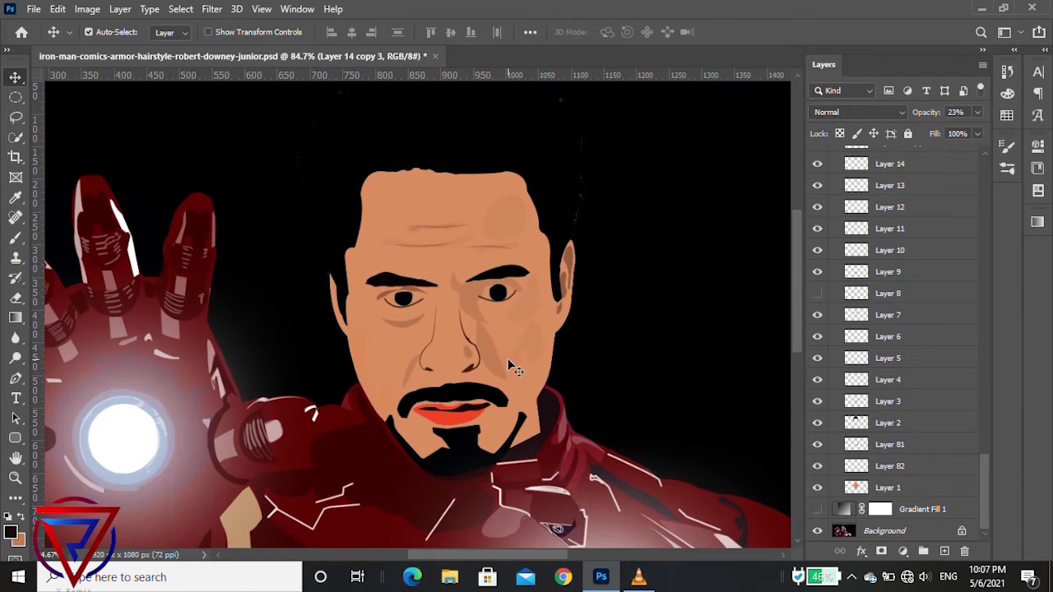
scroll(440, 207, "up", 2)
scroll(558, 427, "down", 1)
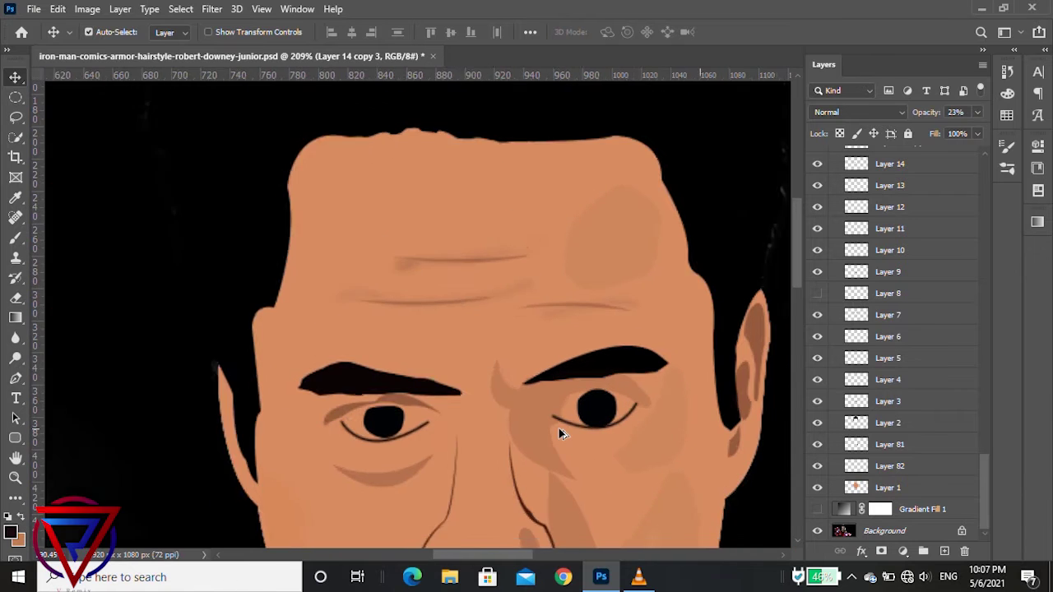
scroll(504, 448, "up", 2)
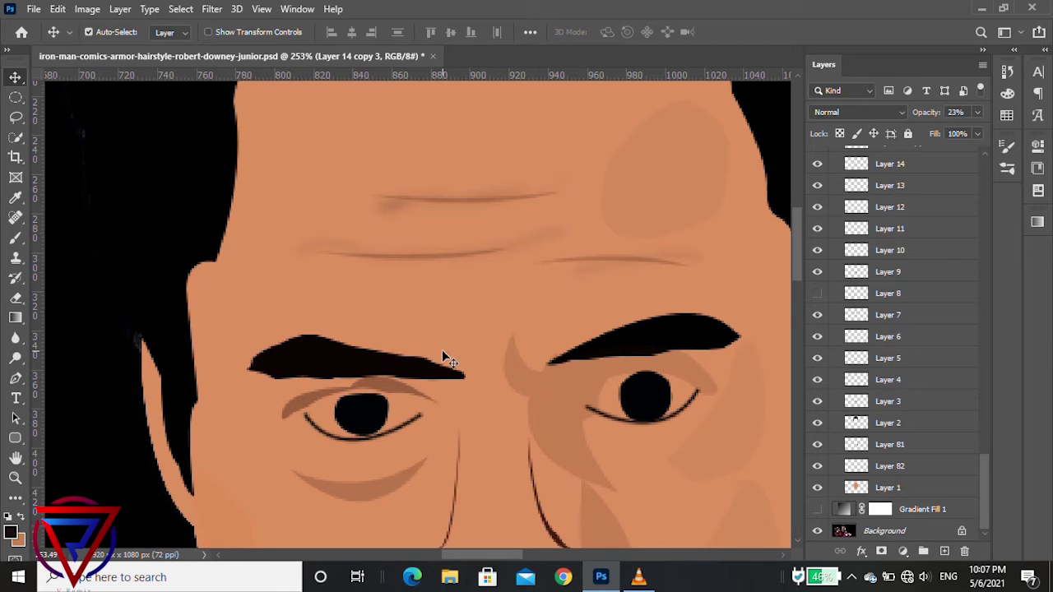
left_click(15, 379)
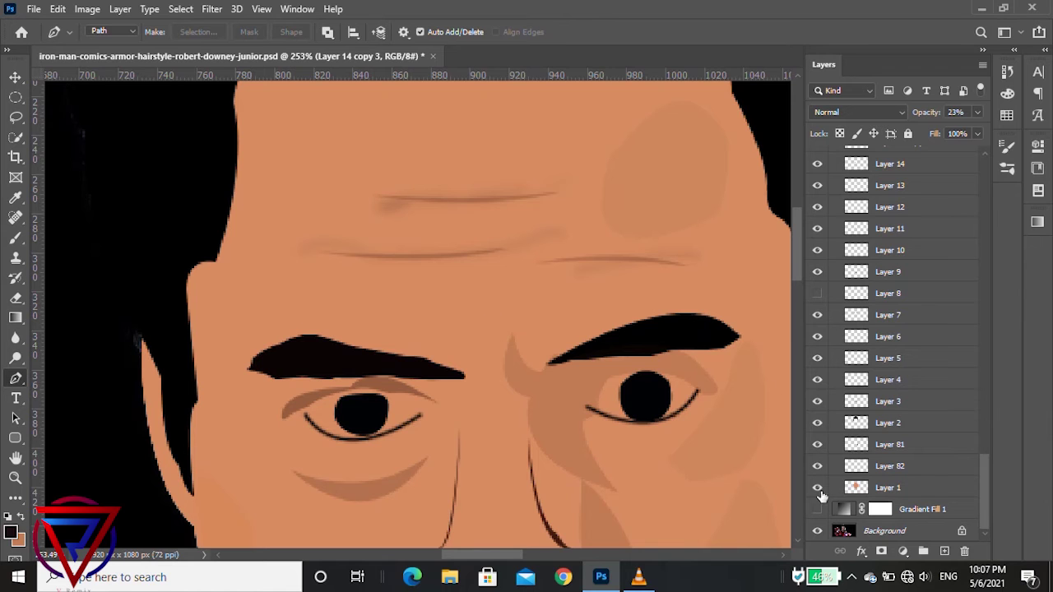
Trace a closed curved Pen path around the frown crease by the left brow's inner end.
scroll(494, 341, "up", 3, "alt")
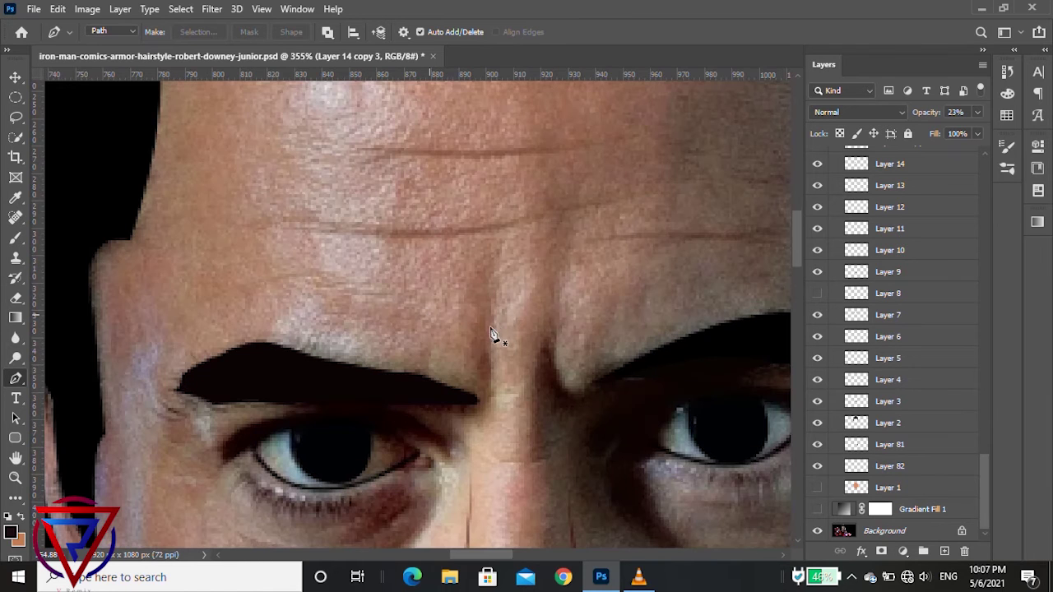
left_click(496, 263)
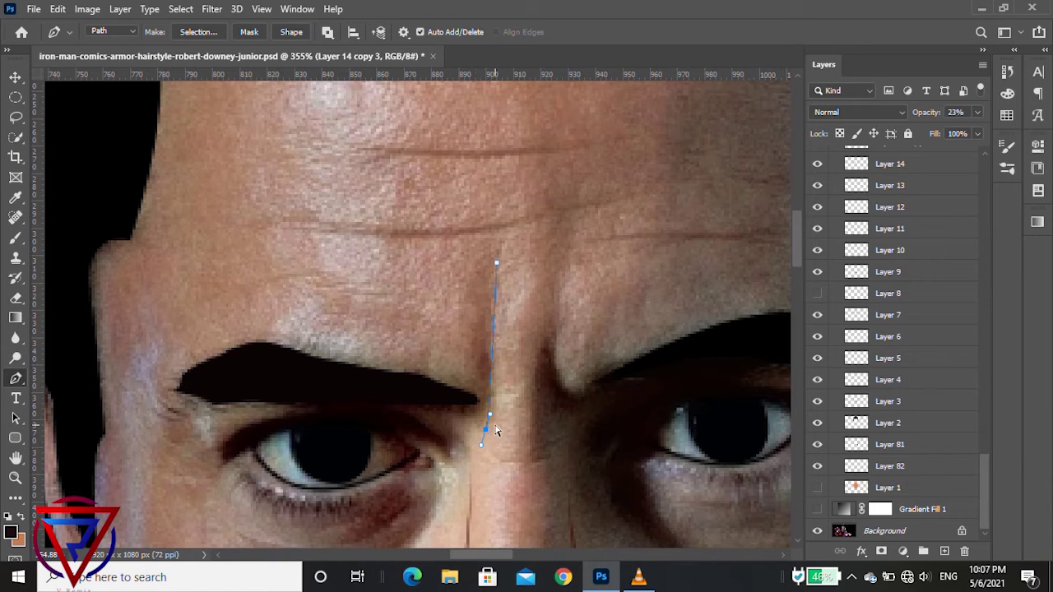
key("ctrl+z")
key("ctrl+z")
left_click_drag(493, 389, 491, 403)
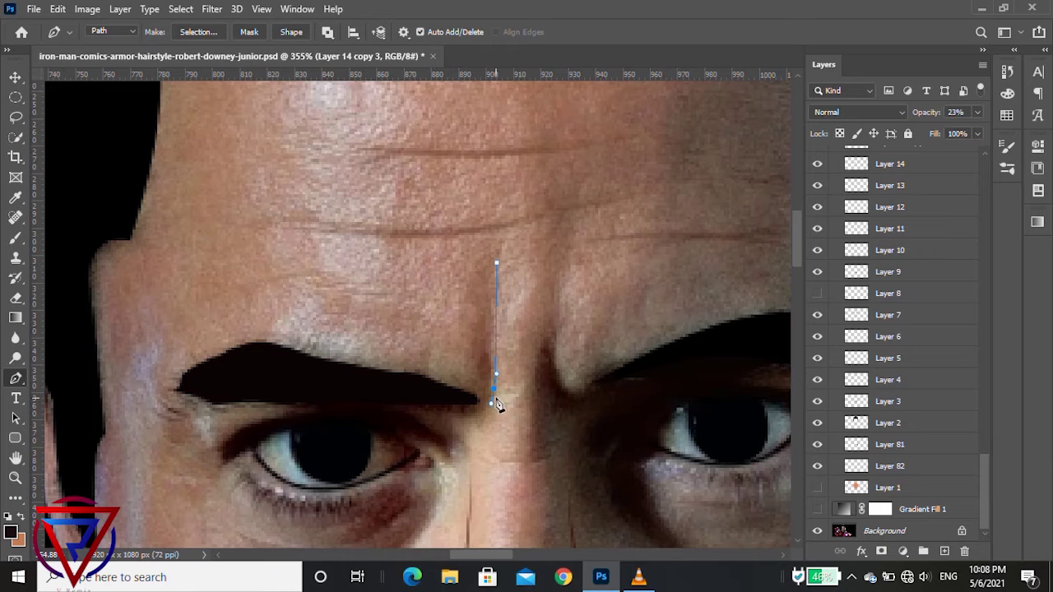
left_click(486, 444)
left_click_drag(467, 404, 466, 378)
left_click(466, 404, "alt")
left_click_drag(496, 265, 531, 273)
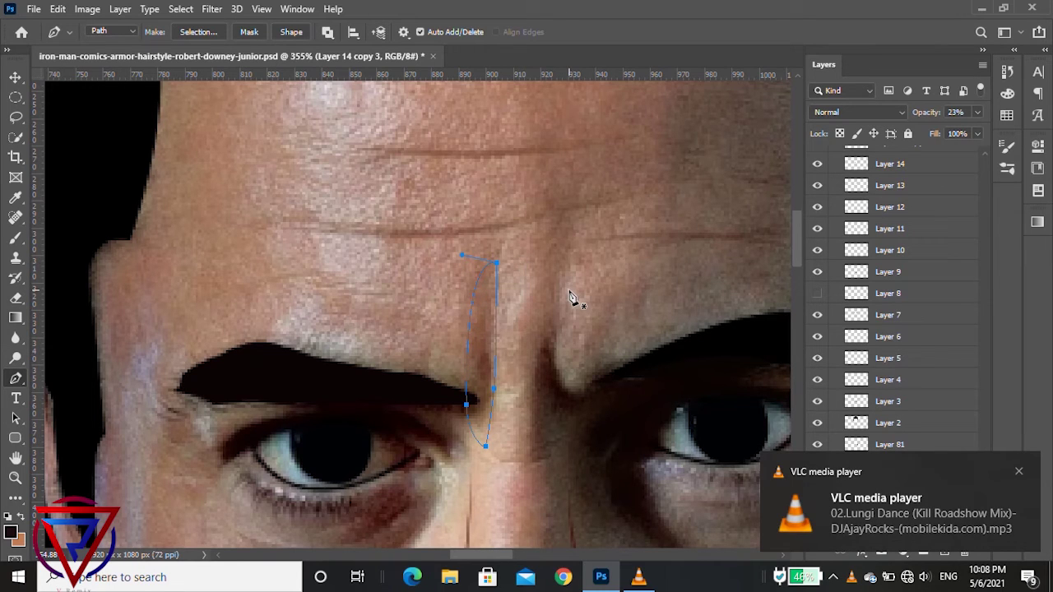
Load the crease path as a selection and show Layer 1 again.
key("ctrl+Return")
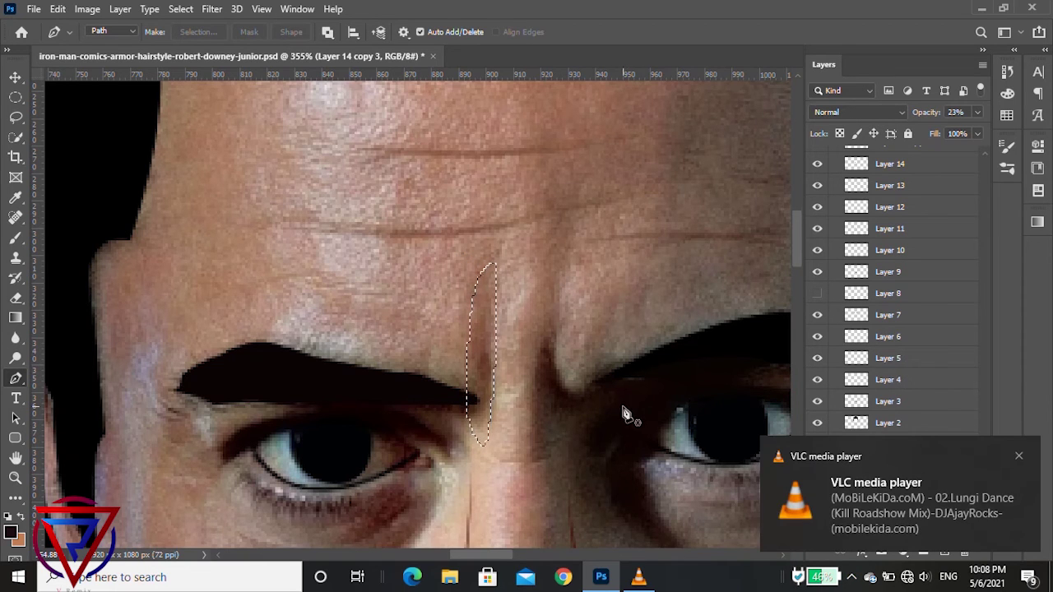
left_click(1018, 456)
left_click(817, 508)
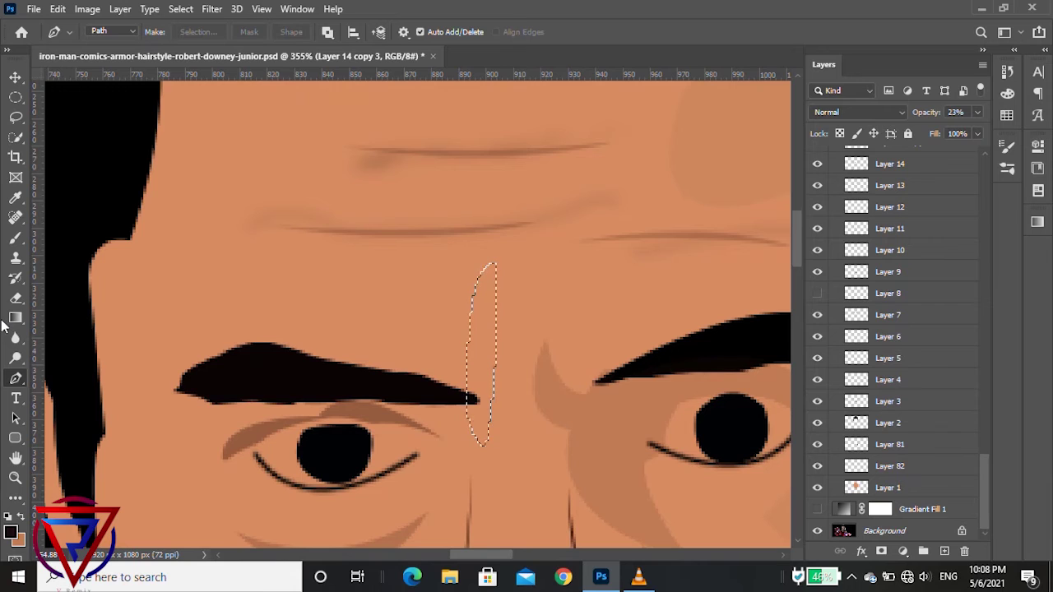
Sample the shadow tone, pick a mid-brown, and fill the frown-crease selection with it.
key("i")
left_click(568, 407)
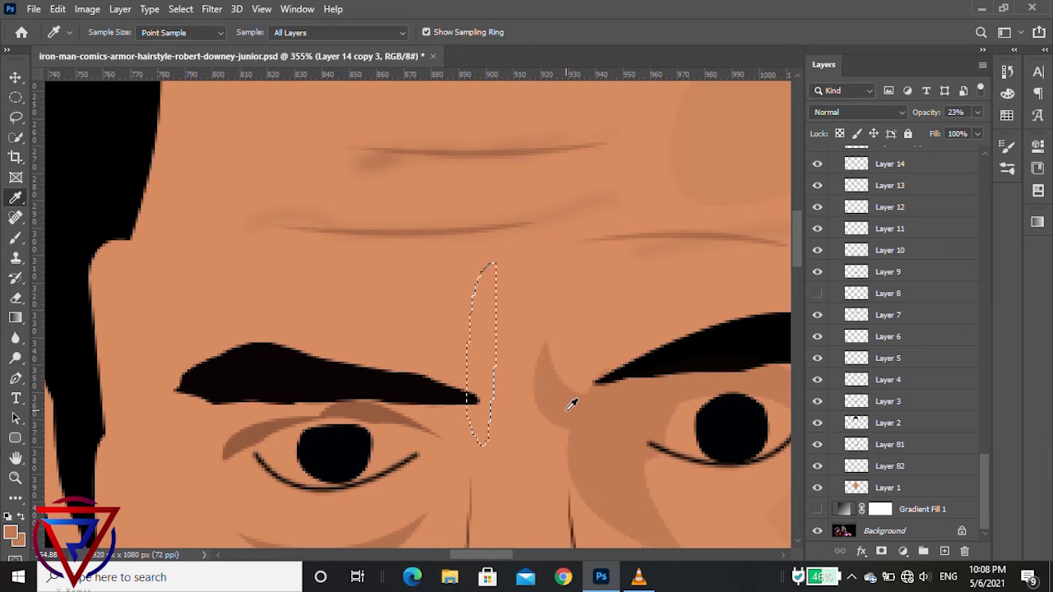
left_click(639, 419)
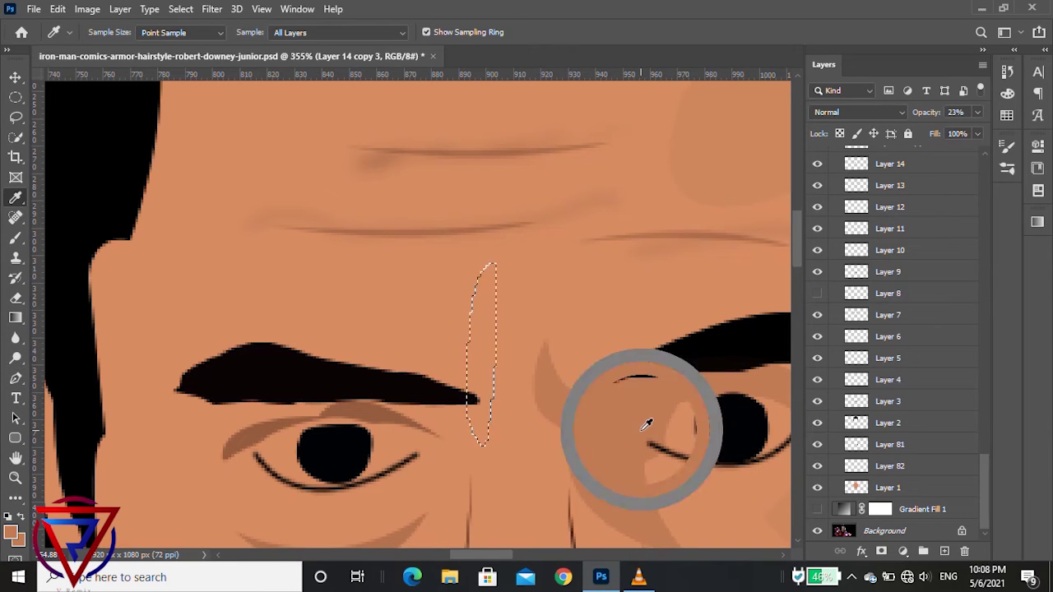
scroll(522, 399, "down", 3)
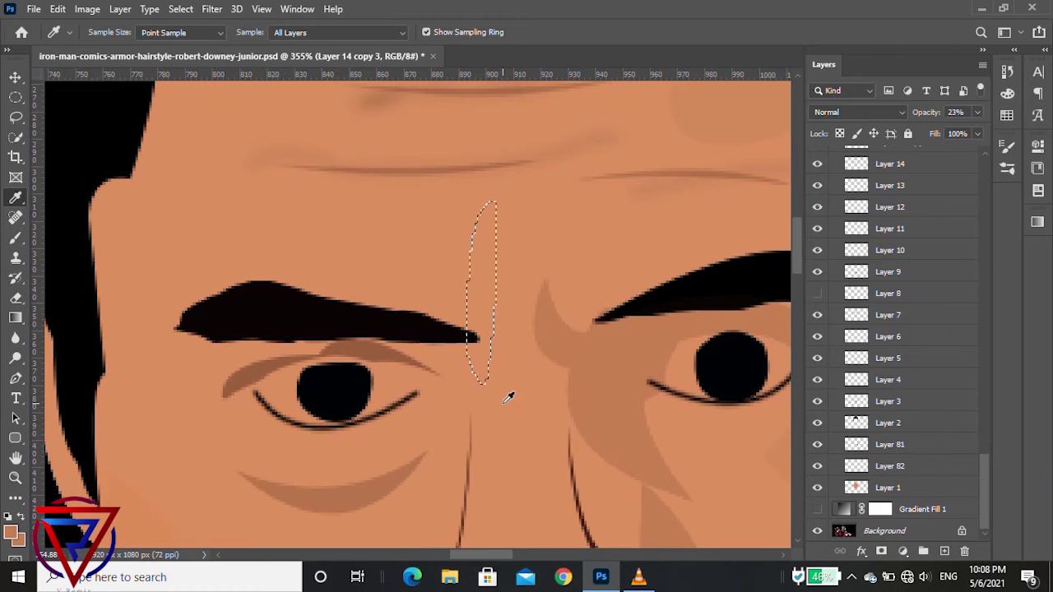
left_click(20, 541)
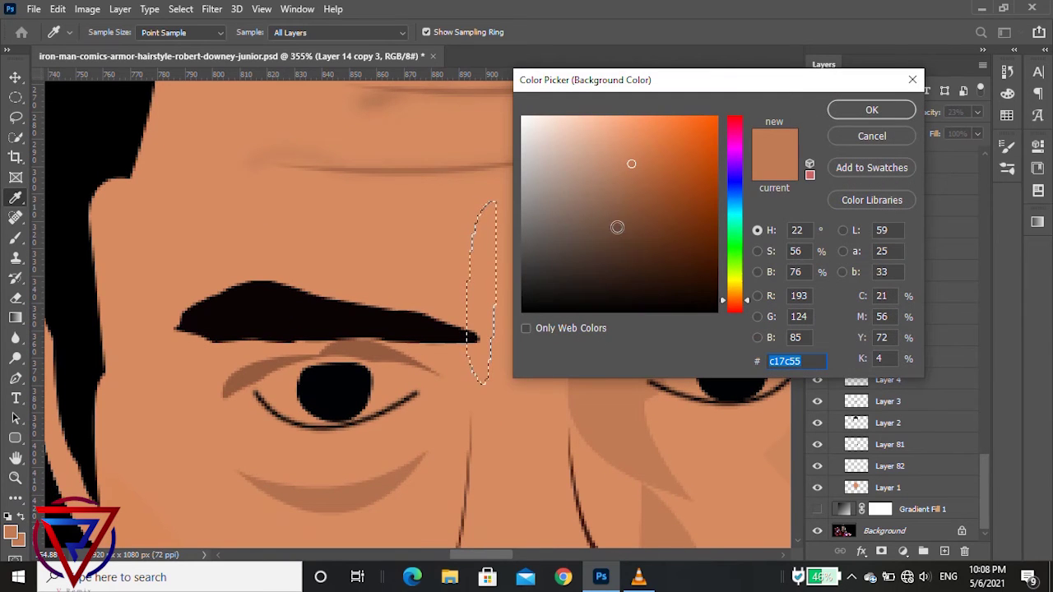
left_click(641, 185)
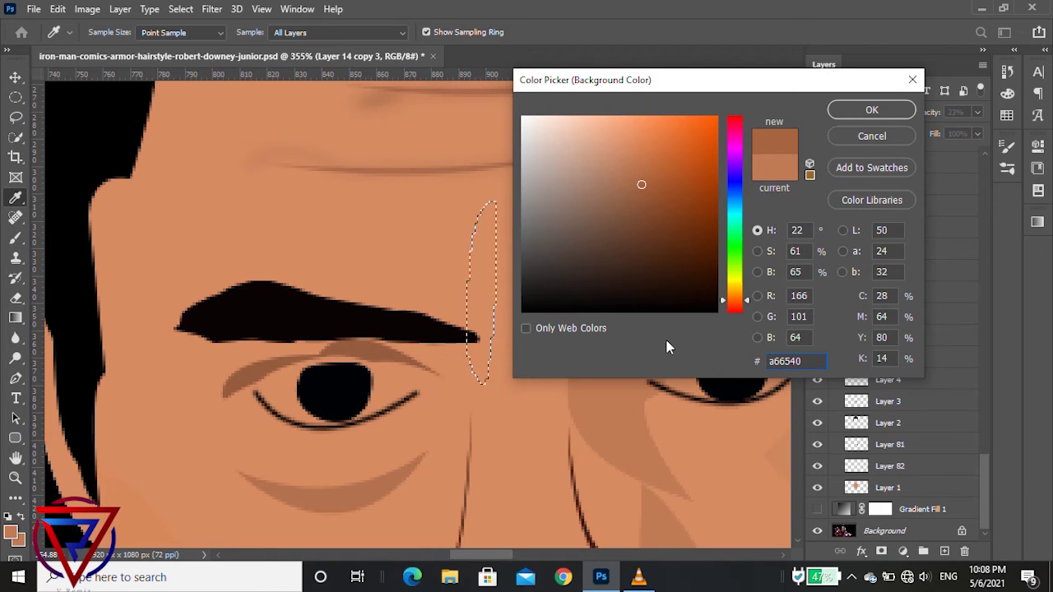
left_click(634, 221)
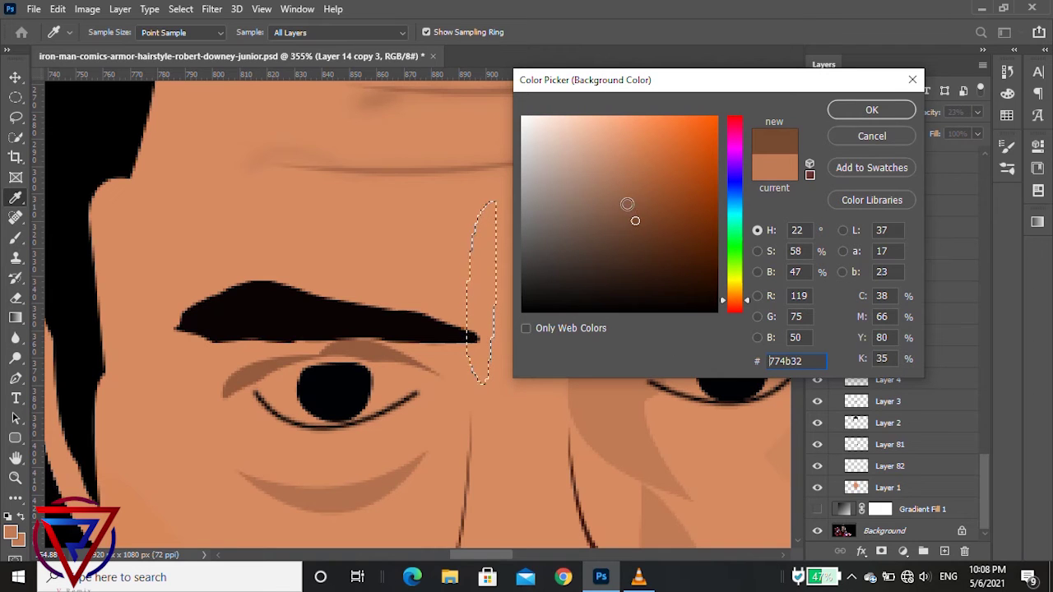
left_click(626, 195)
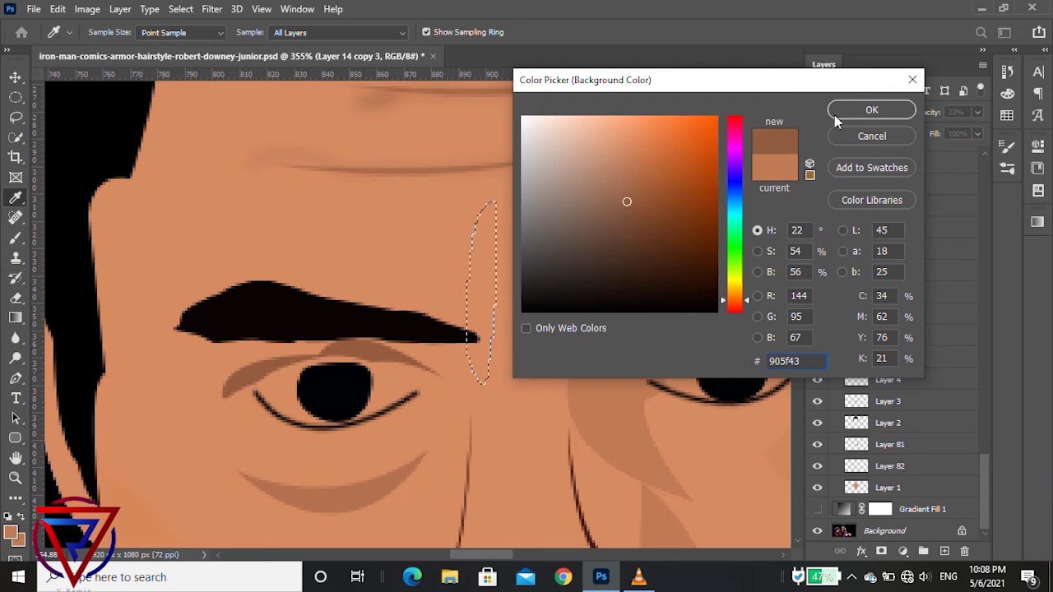
left_click(871, 109)
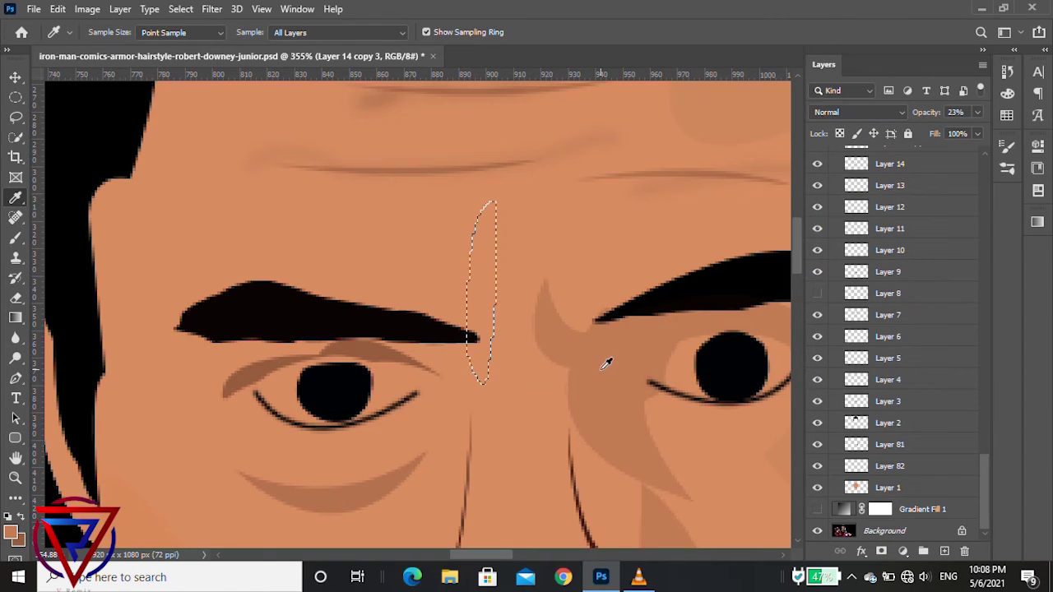
left_click(615, 368)
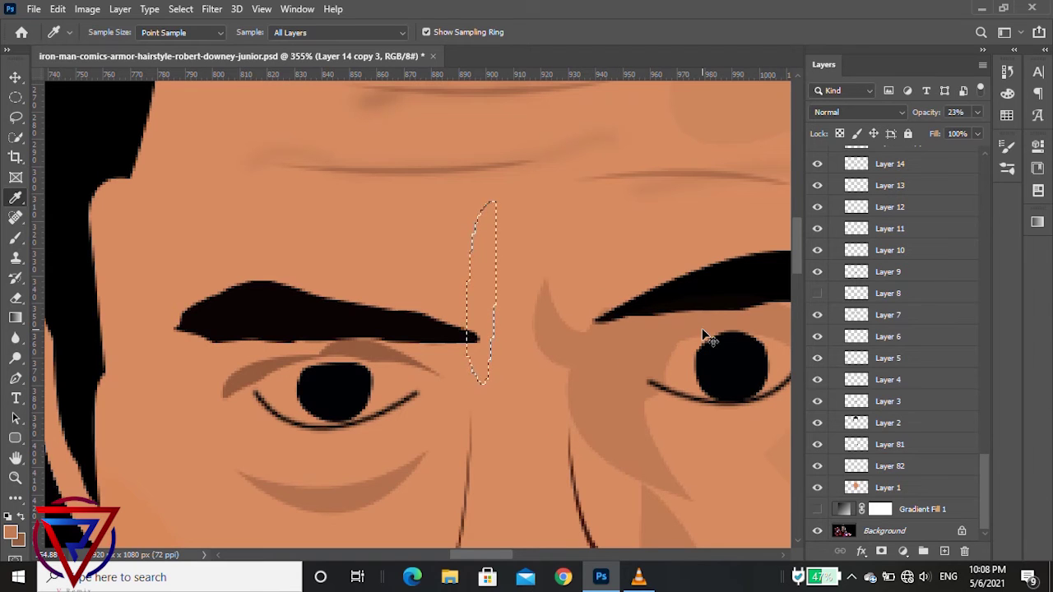
key("alt+BackSpace")
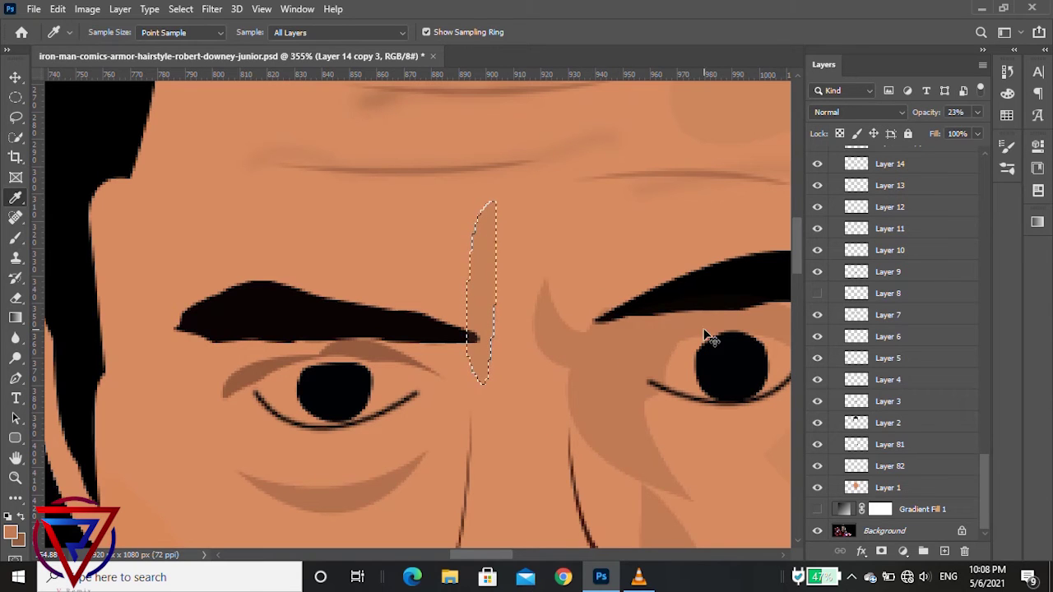
scroll(514, 289, "down", 2)
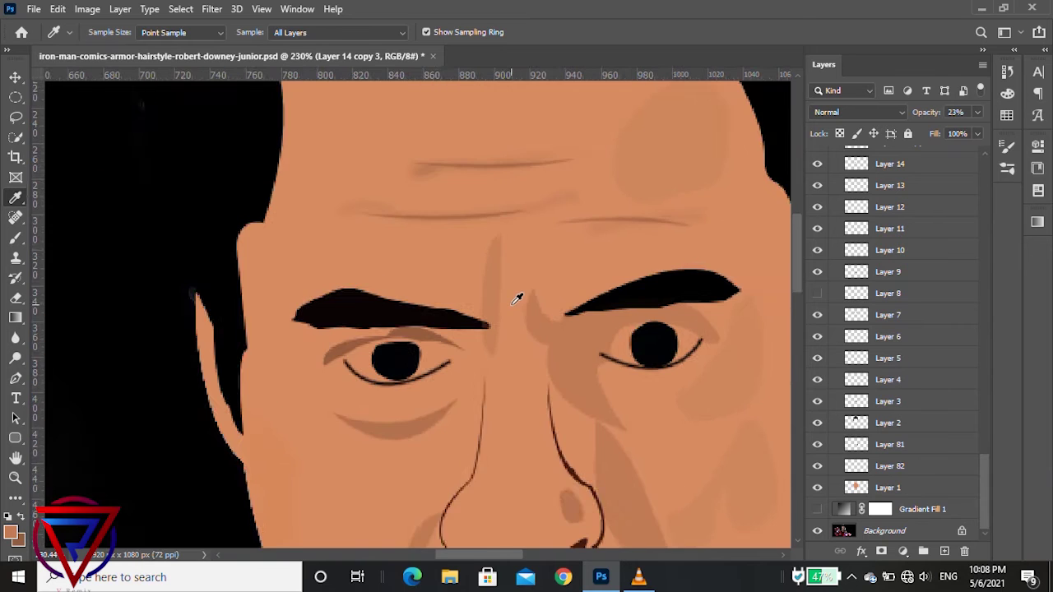
scroll(518, 296, "down", 3)
scroll(601, 311, "down", 2)
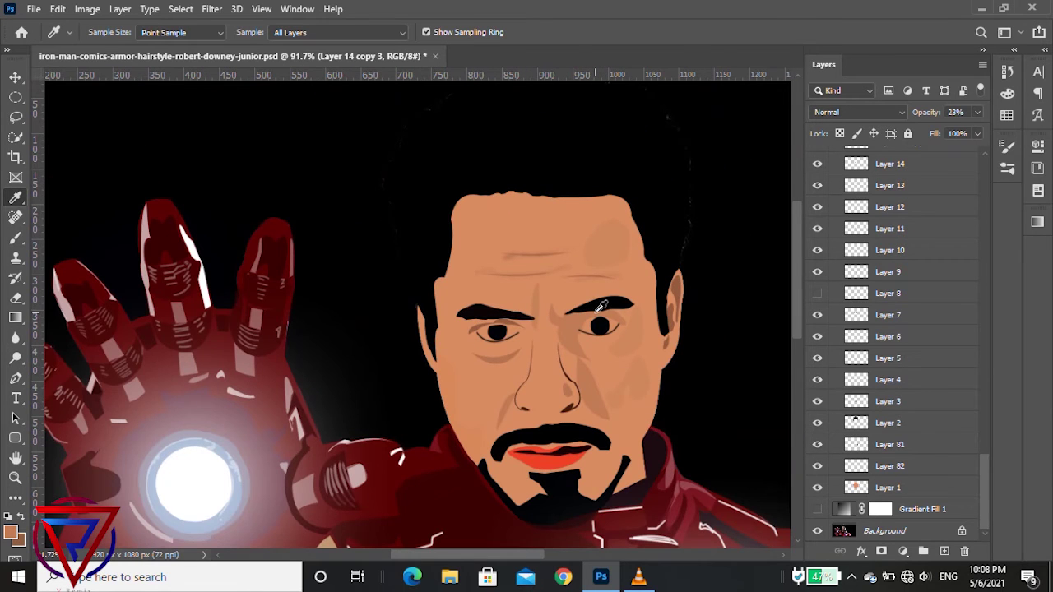
scroll(580, 397, "down", 2)
scroll(574, 393, "down", 1)
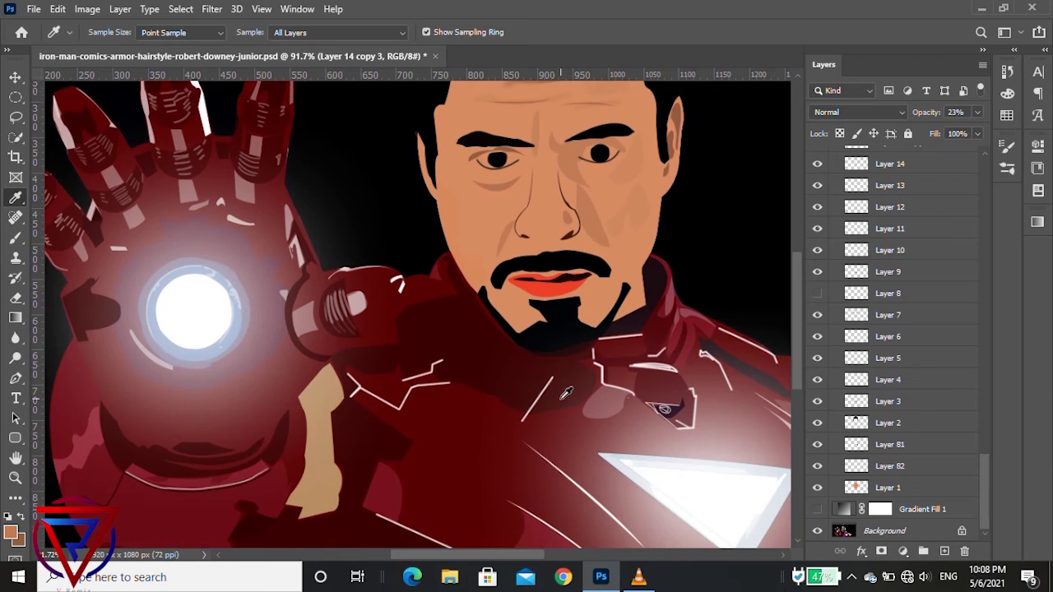
scroll(510, 390, "down", 2)
scroll(406, 416, "down", 2)
scroll(404, 415, "down", 2)
scroll(412, 345, "up", 2)
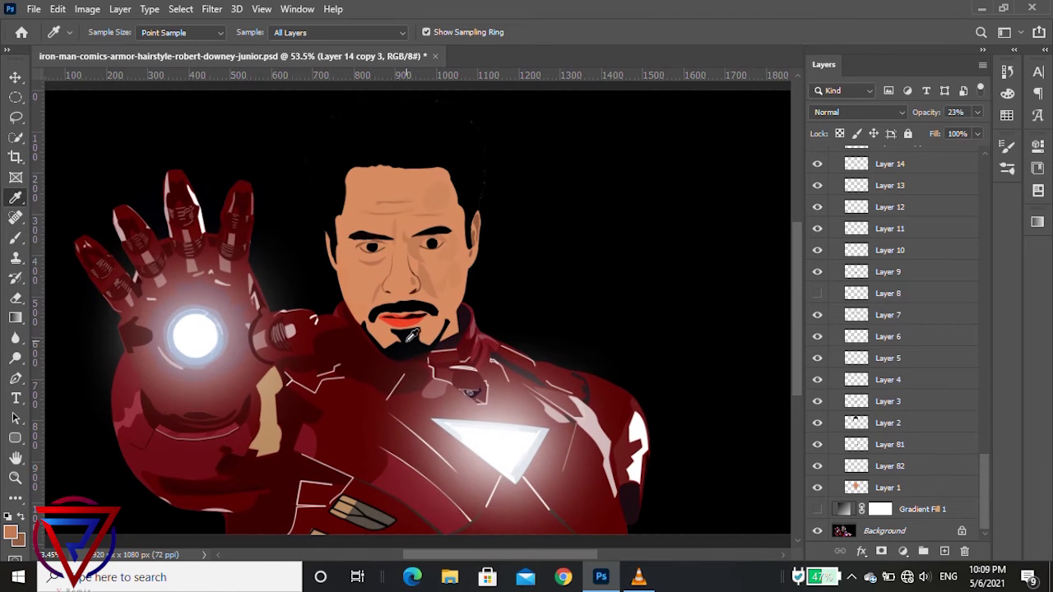
scroll(304, 329, "up", 1)
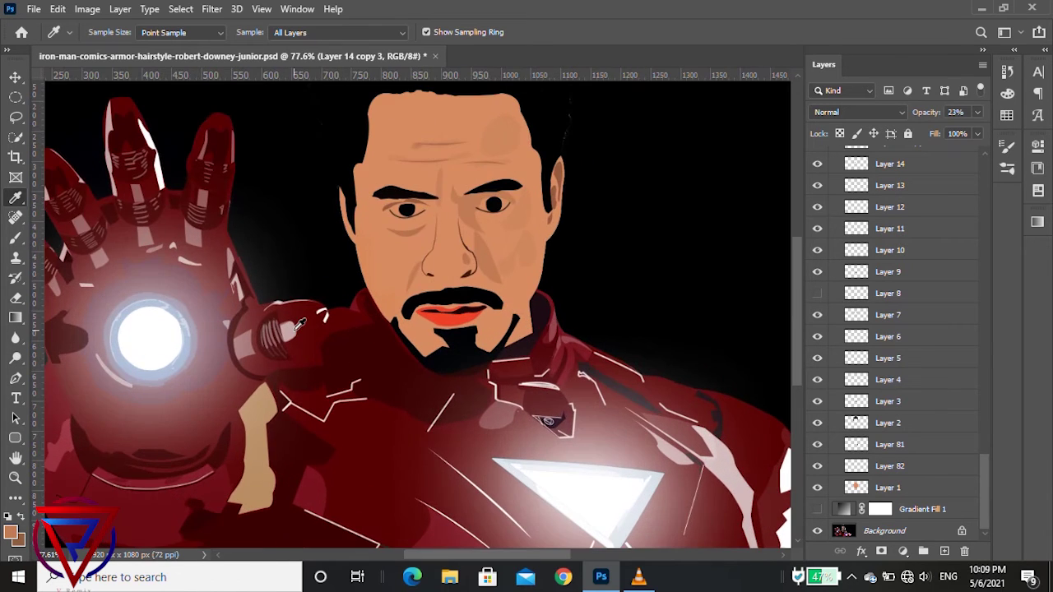
scroll(496, 321, "down", 1)
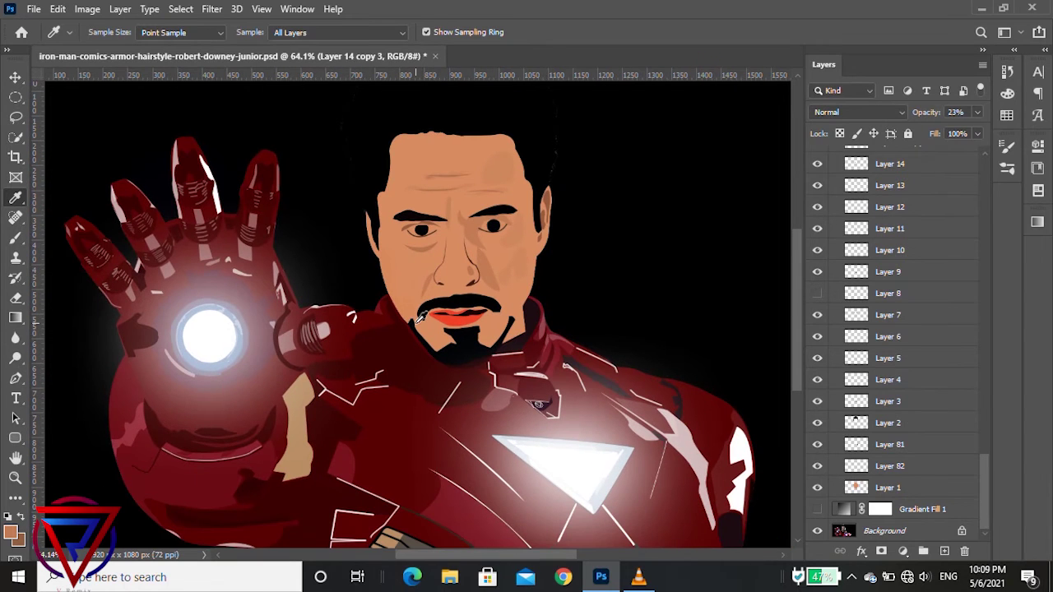
scroll(428, 180, "up", 1)
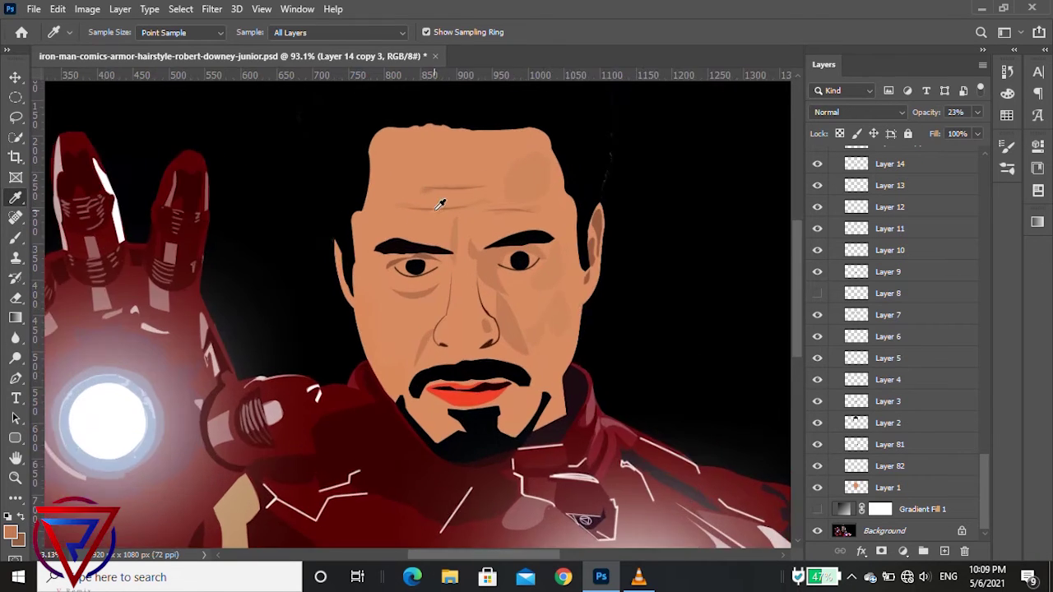
scroll(487, 216, "up", 2)
scroll(487, 215, "up", 1)
left_click(16, 78)
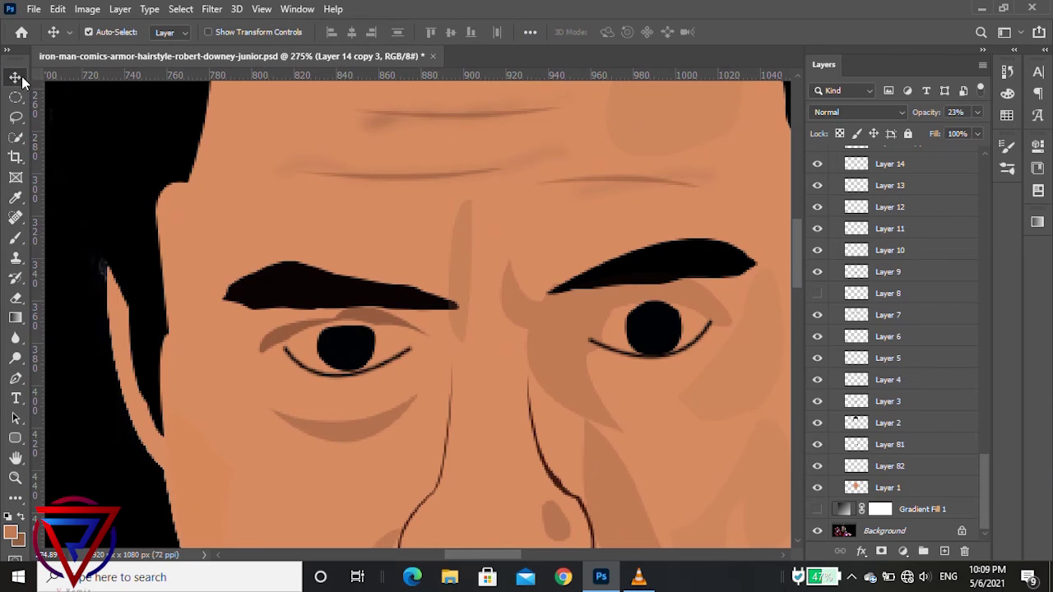
scroll(409, 227, "up", 2)
scroll(516, 259, "up", 2)
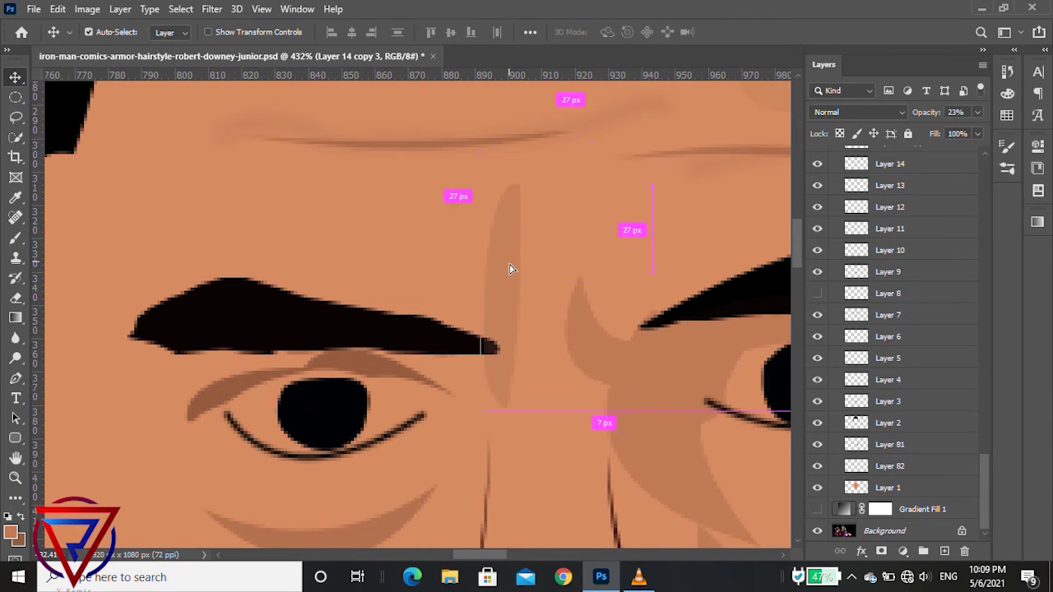
Undo the accidental crease shift, then erase the crease's left edge and upper part.
left_click_drag(508, 265, 511, 273)
key("ctrl+z")
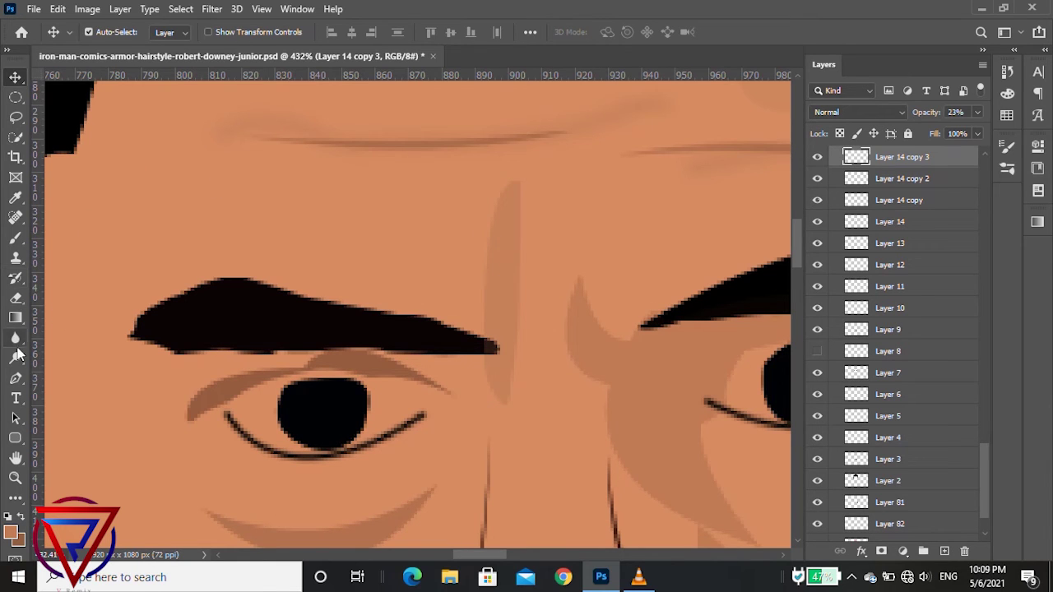
left_click(16, 299)
scroll(510, 345, "up", 1)
scroll(493, 329, "up", 1)
scroll(452, 272, "down", 2)
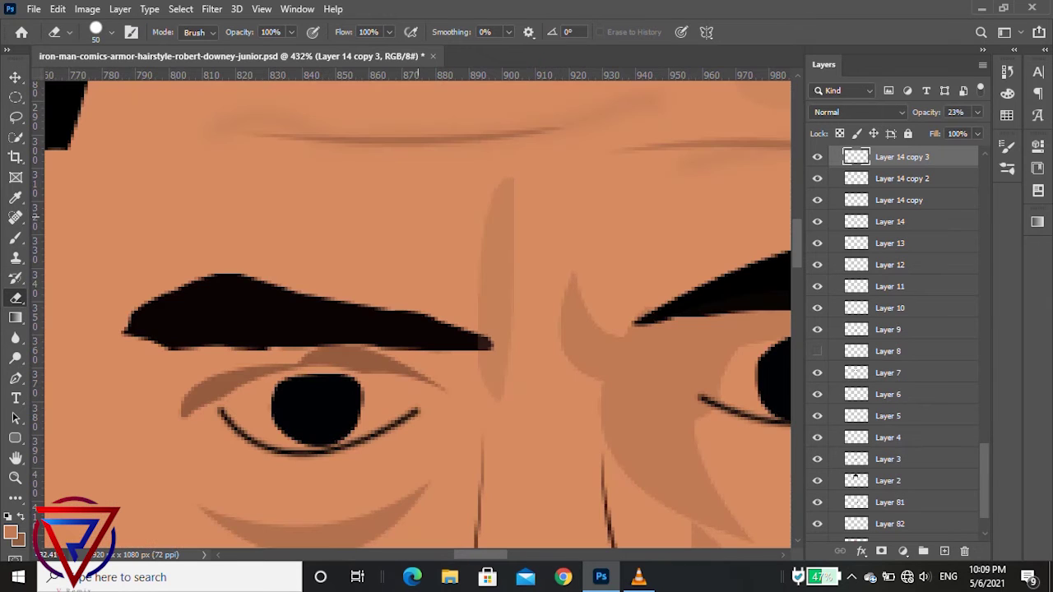
left_click_drag(413, 215, 409, 239)
left_click_drag(503, 182, 503, 237)
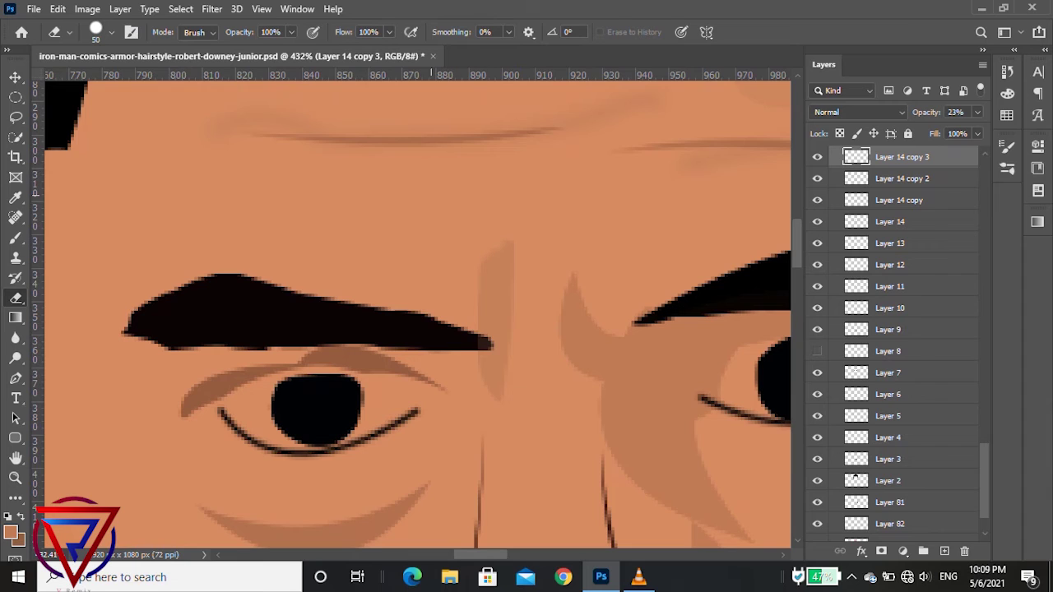
Erase the frown crease's top tip and part of its lower end.
left_click(508, 250)
left_click_drag(488, 354, 487, 386)
scroll(540, 266, "down", 3)
scroll(540, 265, "down", 2)
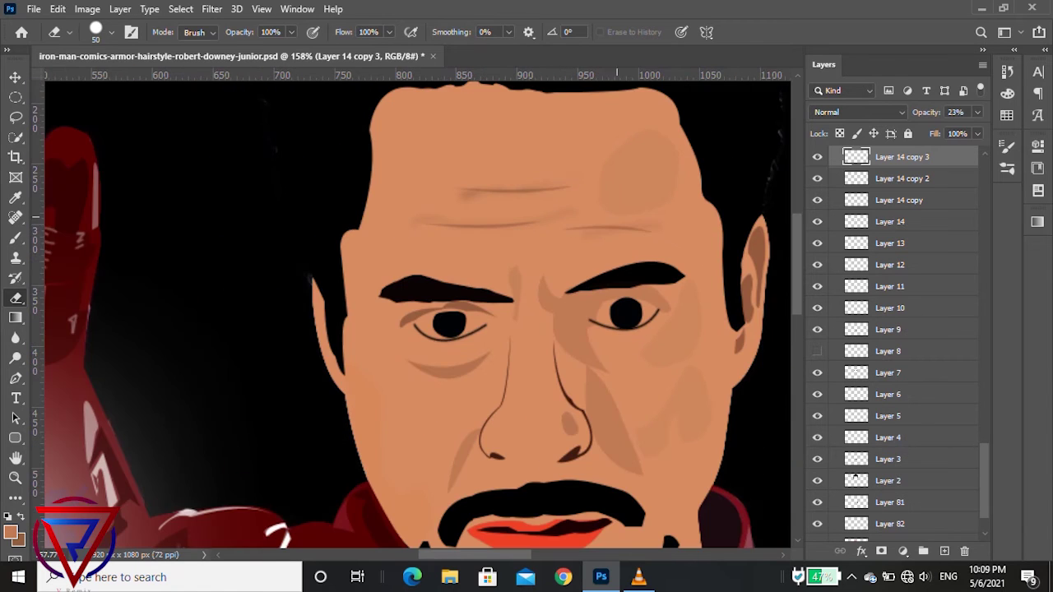
scroll(540, 266, "down", 1)
scroll(264, 315, "down", 2)
scroll(264, 315, "up", 1)
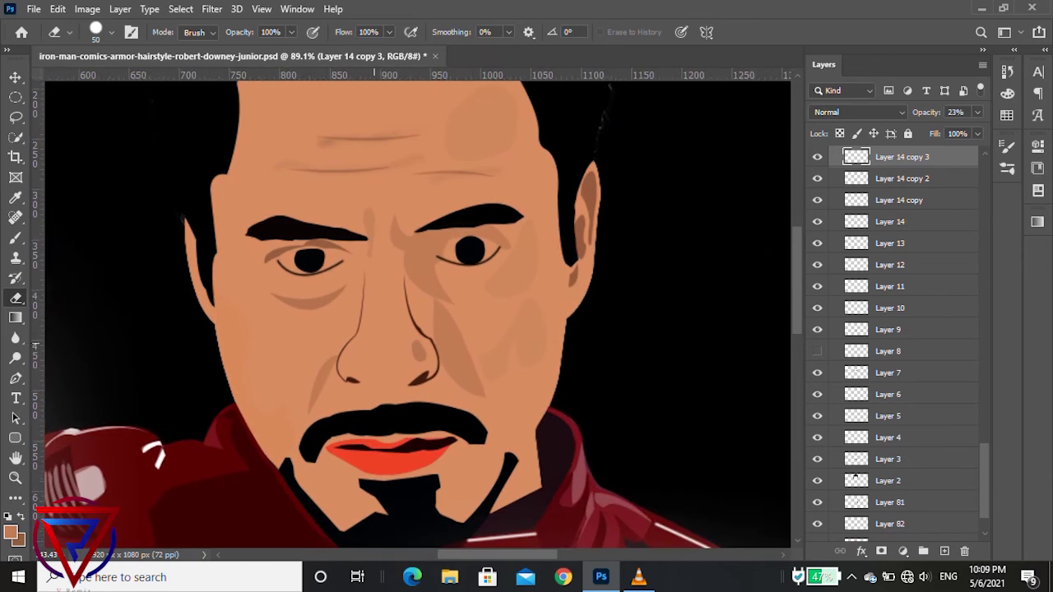
scroll(264, 315, "down", 2)
scroll(418, 313, "down", 2)
Turn on the Gradient Fill 1 layer and zoom around to review the portrait.
scroll(418, 313, "down", 1)
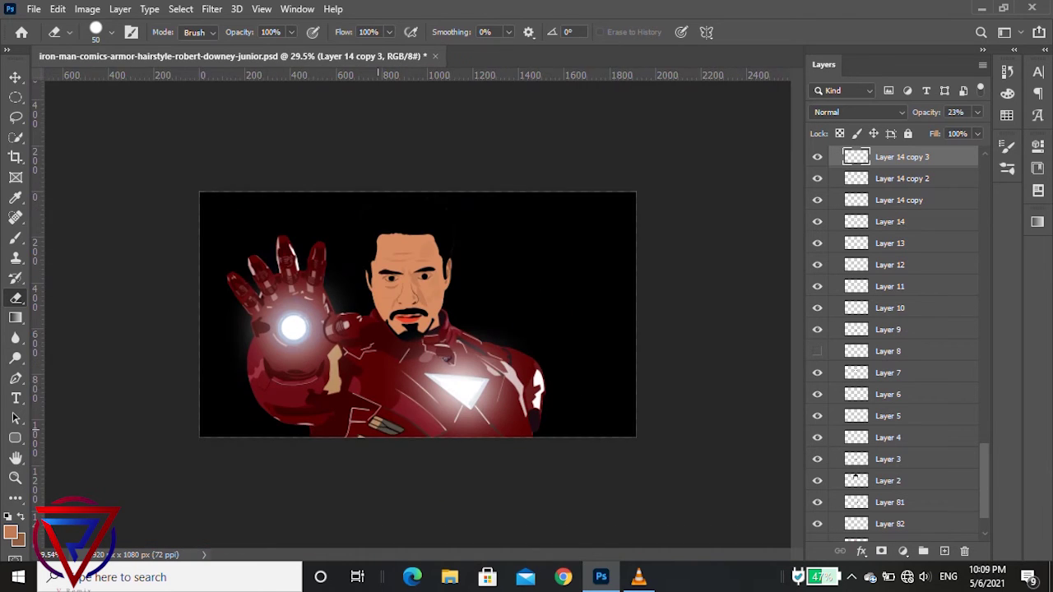
scroll(417, 313, "up", 1)
scroll(418, 312, "up", 1)
scroll(855, 477, "down", 3)
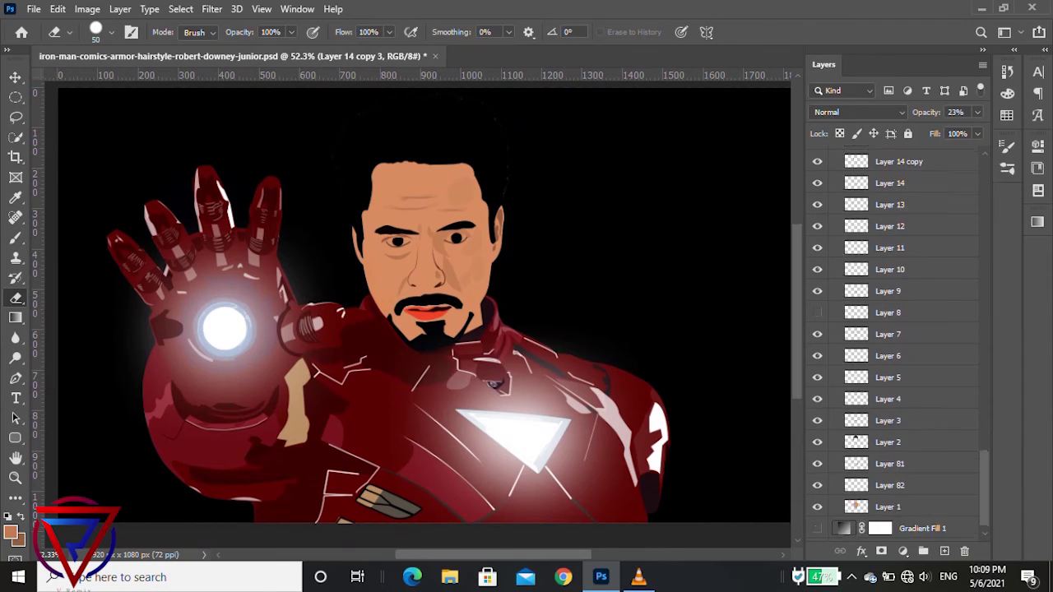
left_click(817, 509)
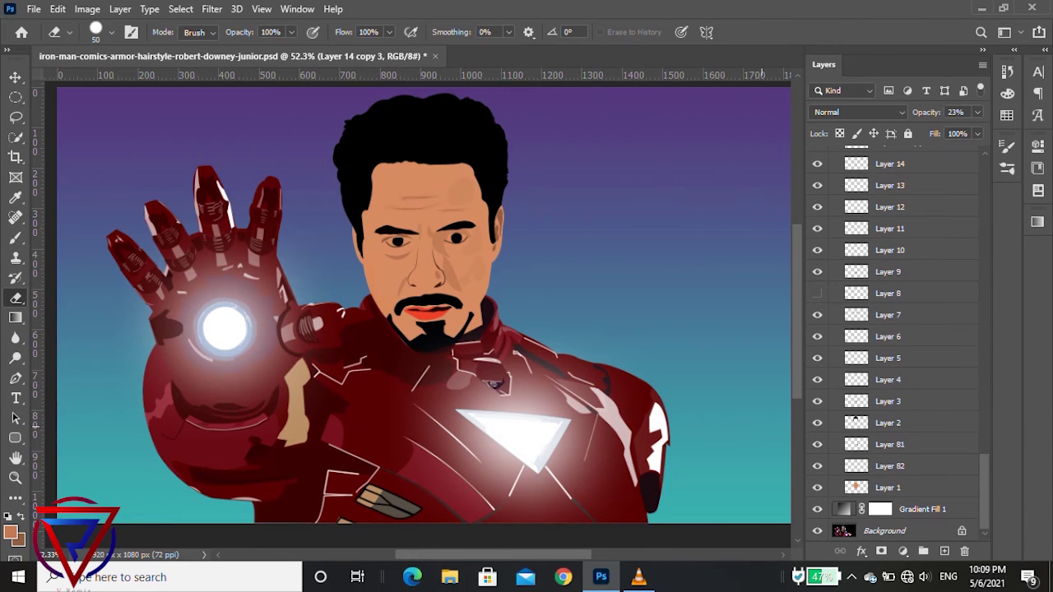
scroll(375, 333, "down", 2)
scroll(413, 310, "up", 1)
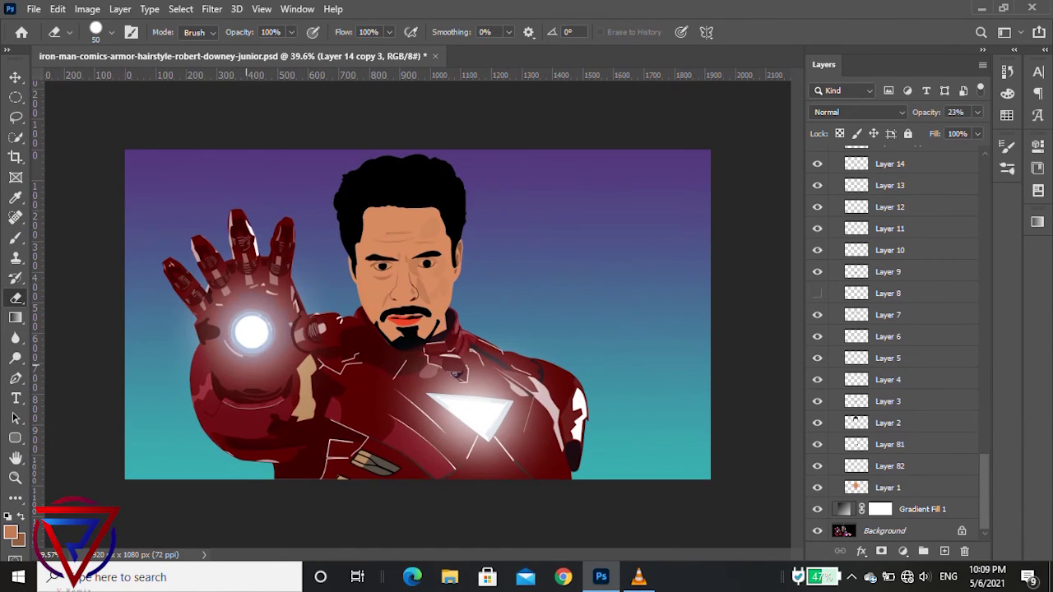
scroll(300, 313, "up", 2)
scroll(337, 315, "down", 1)
scroll(337, 315, "down", 1)
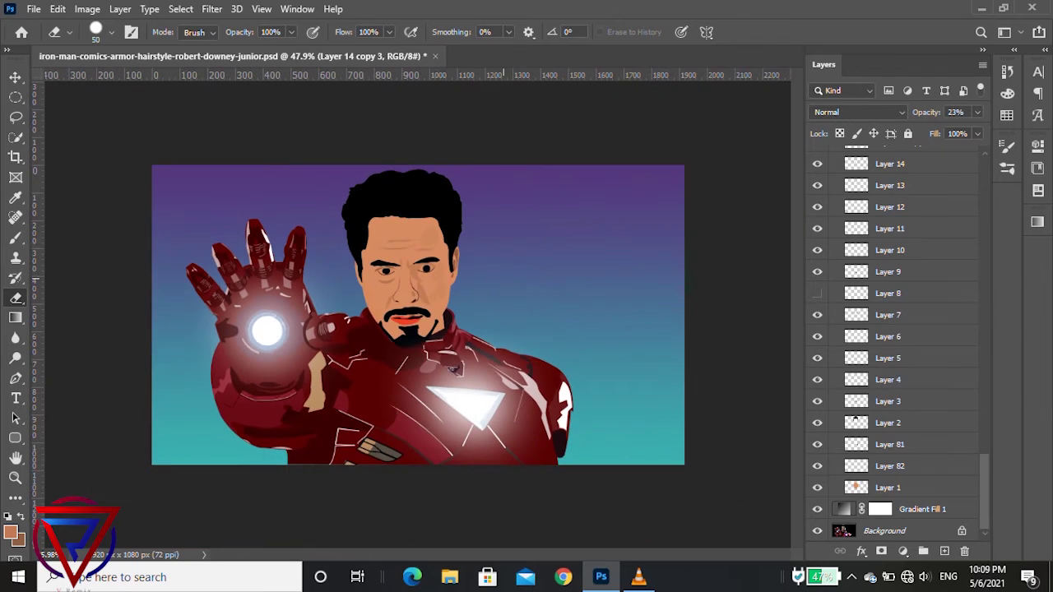
scroll(337, 315, "down", 1)
scroll(449, 362, "up", 1)
scroll(449, 362, "up", 2)
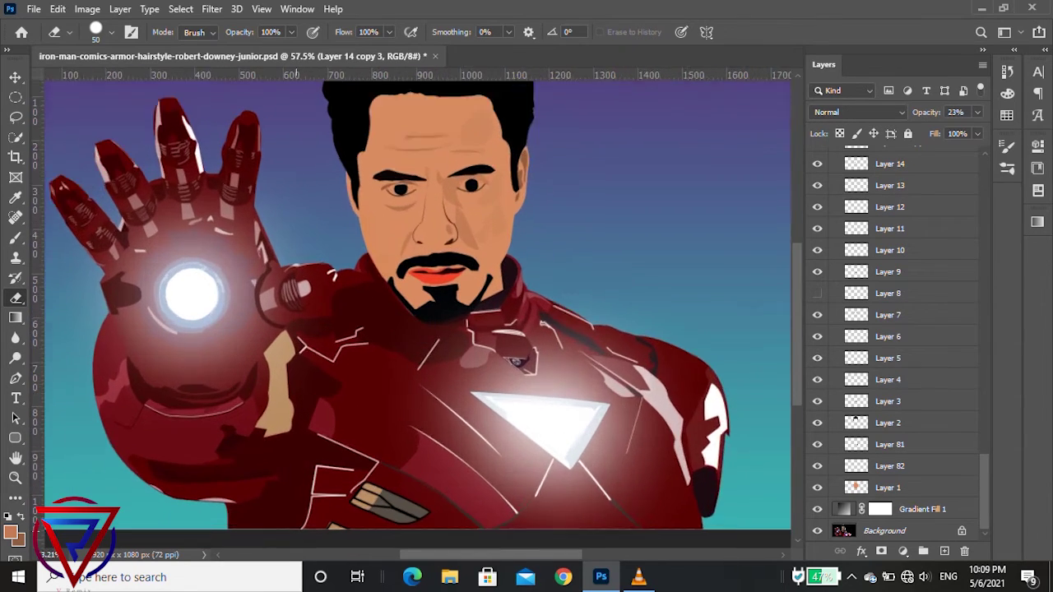
scroll(493, 345, "up", 2)
scroll(585, 308, "down", 1)
scroll(585, 308, "down", 1)
scroll(585, 307, "down", 1)
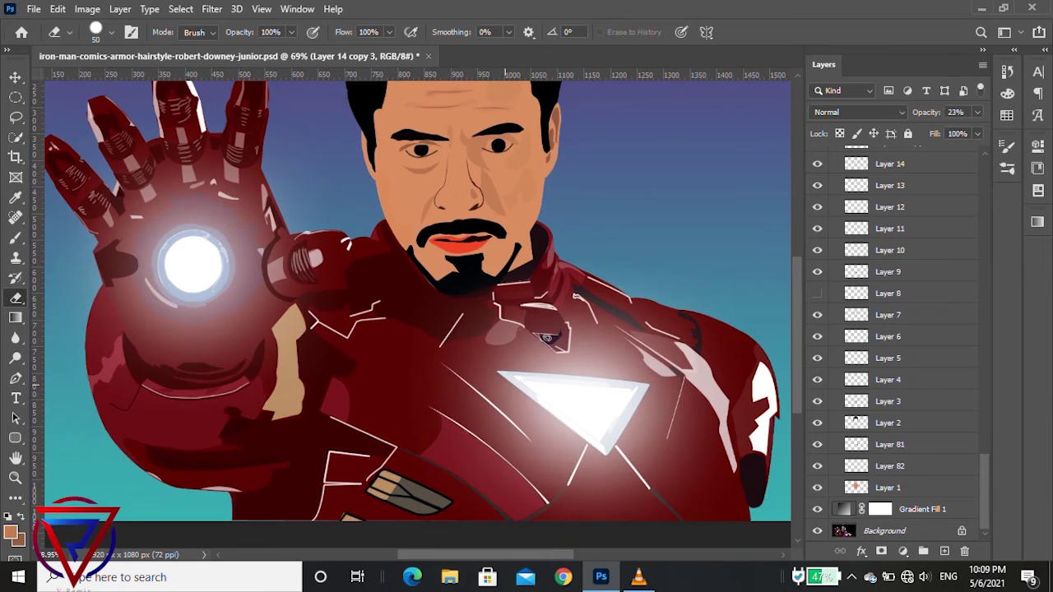
scroll(592, 329, "up", 3)
scroll(690, 86, "up", 2)
scroll(617, 206, "down", 2)
scroll(545, 288, "down", 1)
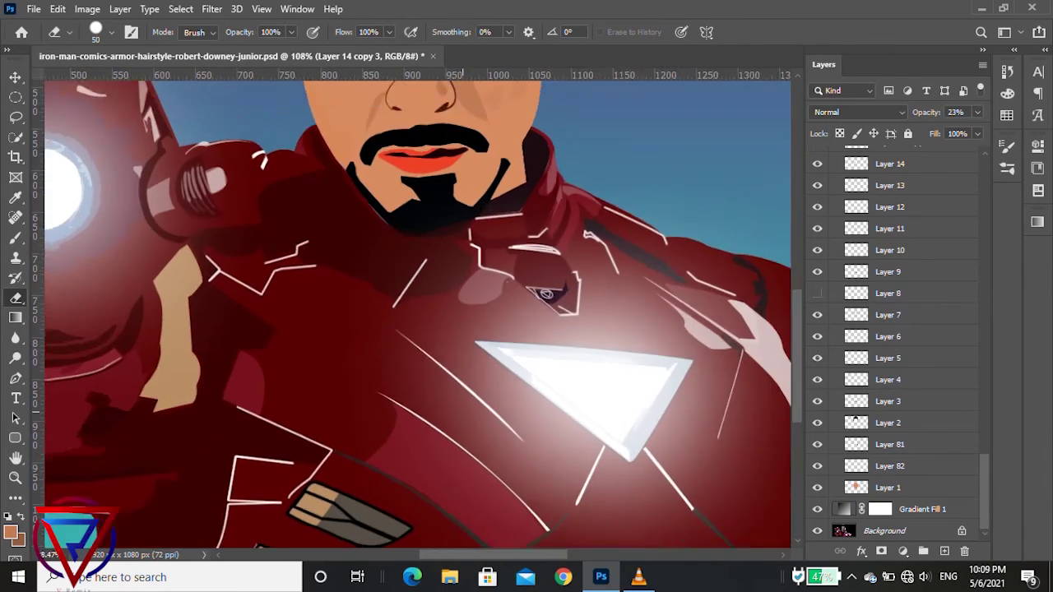
scroll(535, 321, "down", 2)
scroll(520, 337, "up", 1)
scroll(519, 337, "down", 1)
scroll(896, 346, "up", 1)
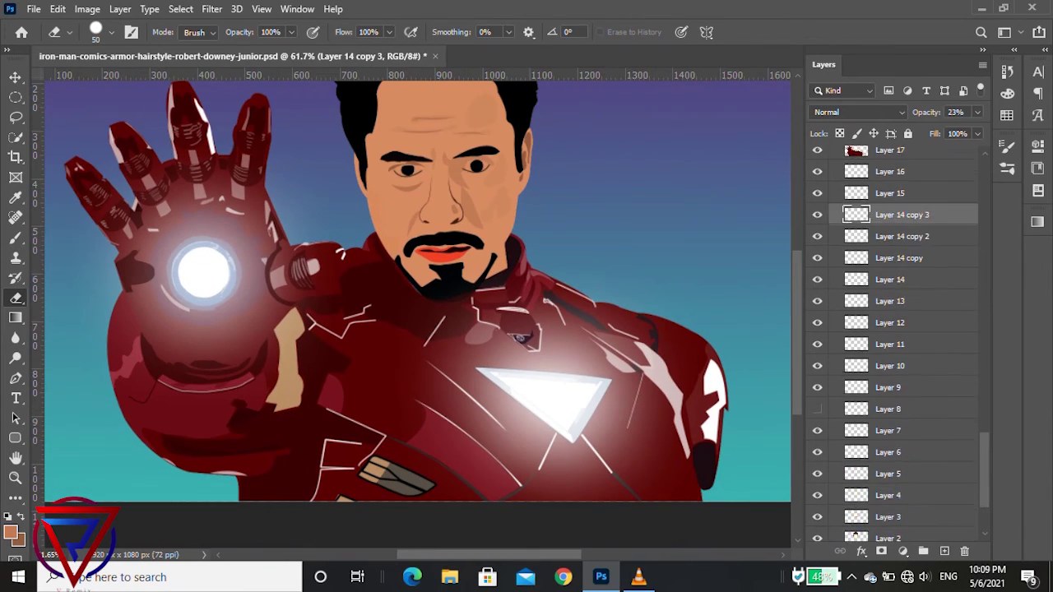
scroll(896, 346, "up", 1)
scroll(896, 345, "up", 2)
scroll(896, 345, "up", 2)
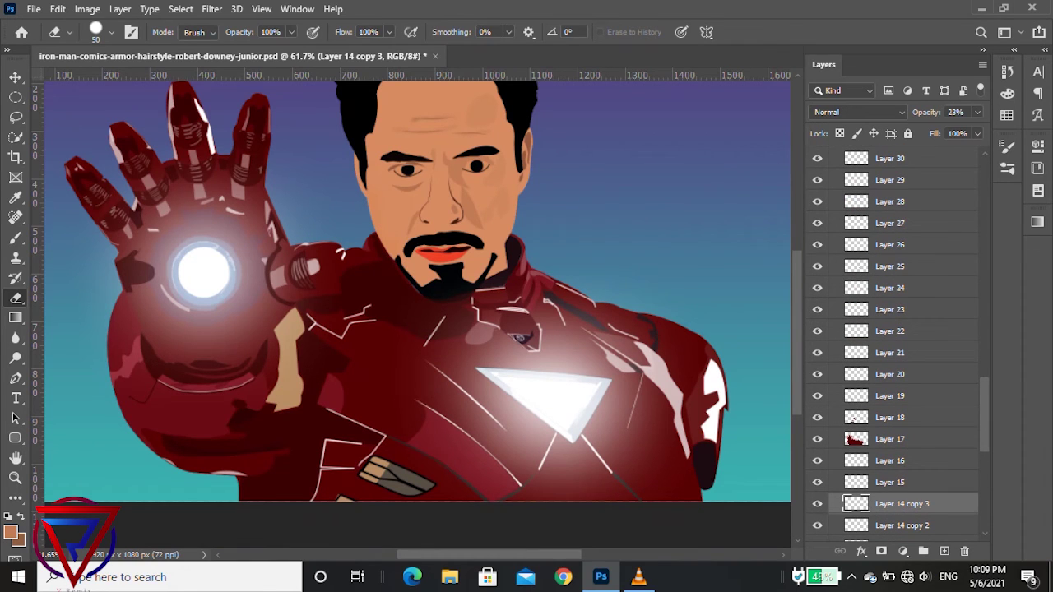
scroll(897, 345, "up", 2)
scroll(896, 345, "up", 3)
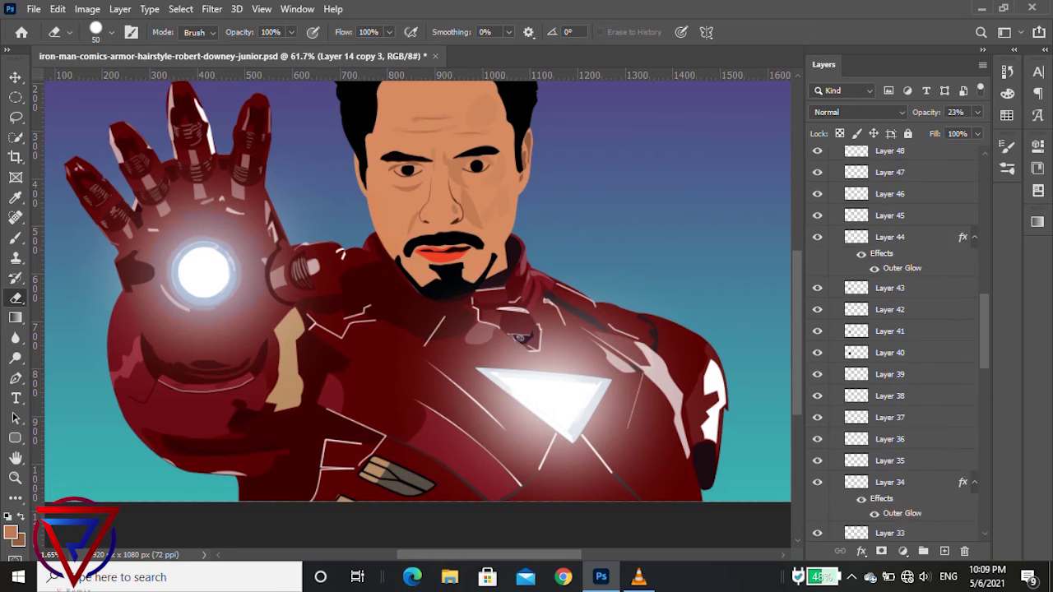
scroll(896, 346, "up", 2)
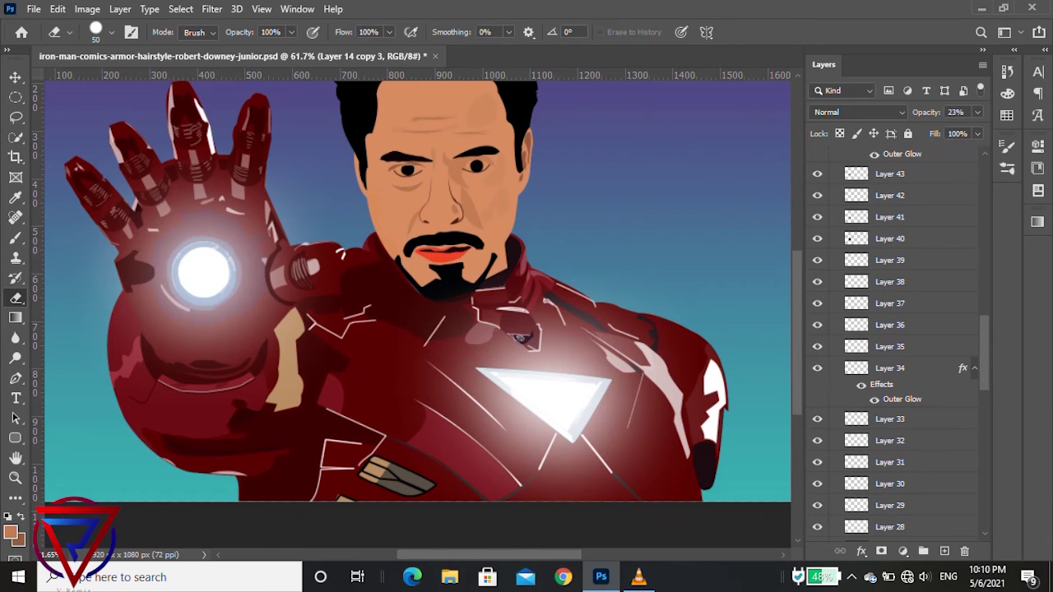
left_click(874, 399)
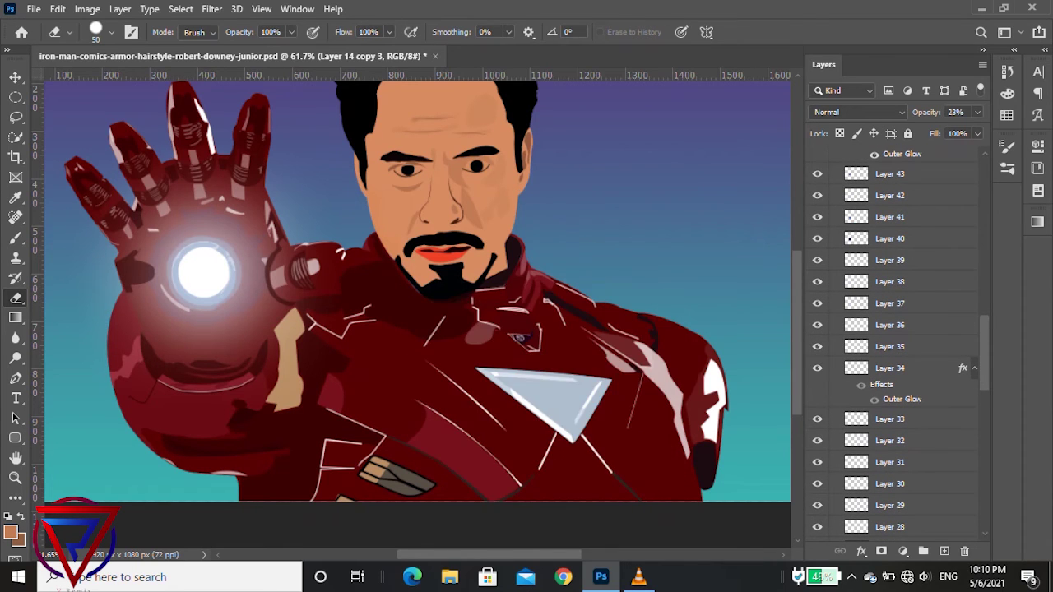
left_click(875, 399)
scroll(896, 346, "up", 3)
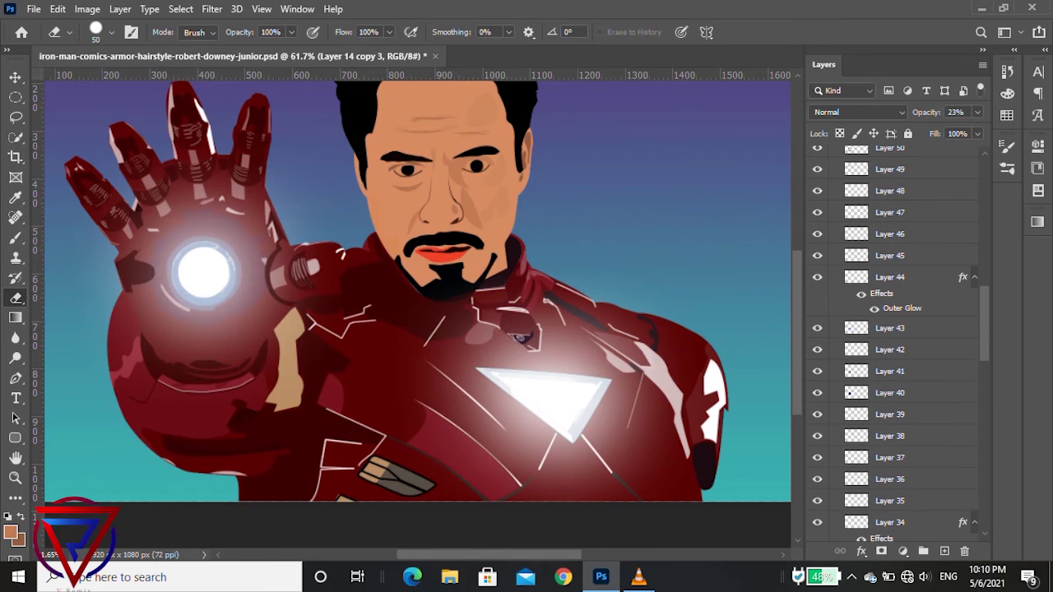
left_click(817, 277)
left_click(816, 277)
scroll(417, 292, "down", 2)
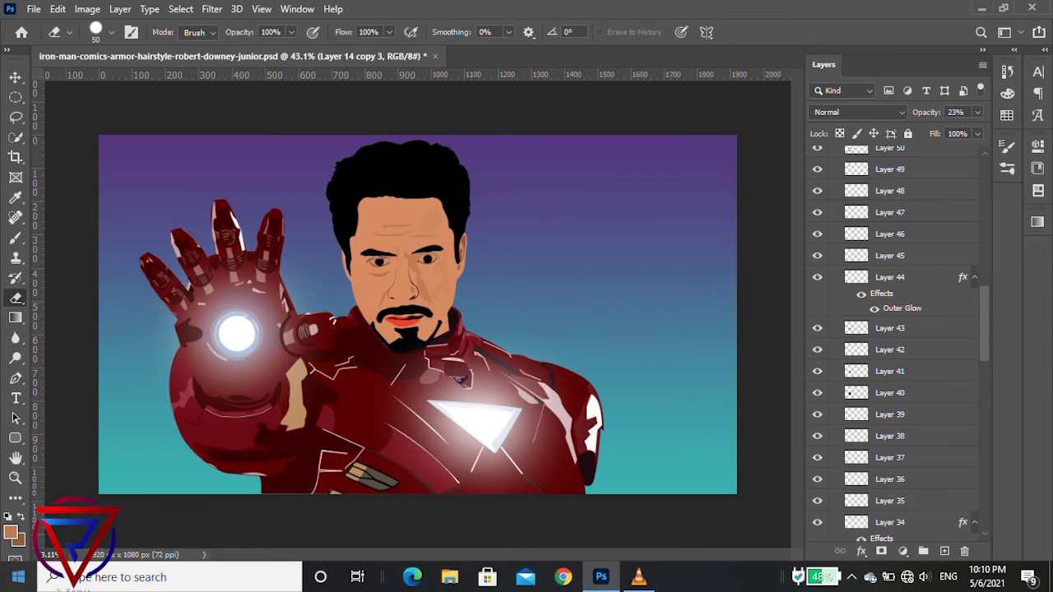
left_click(18, 576)
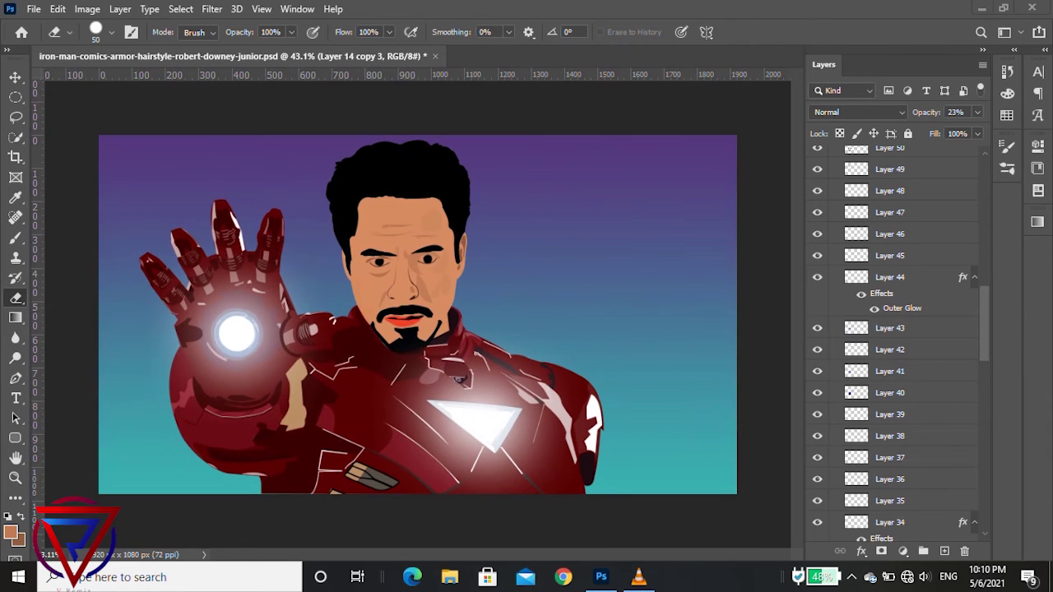
left_click(851, 577)
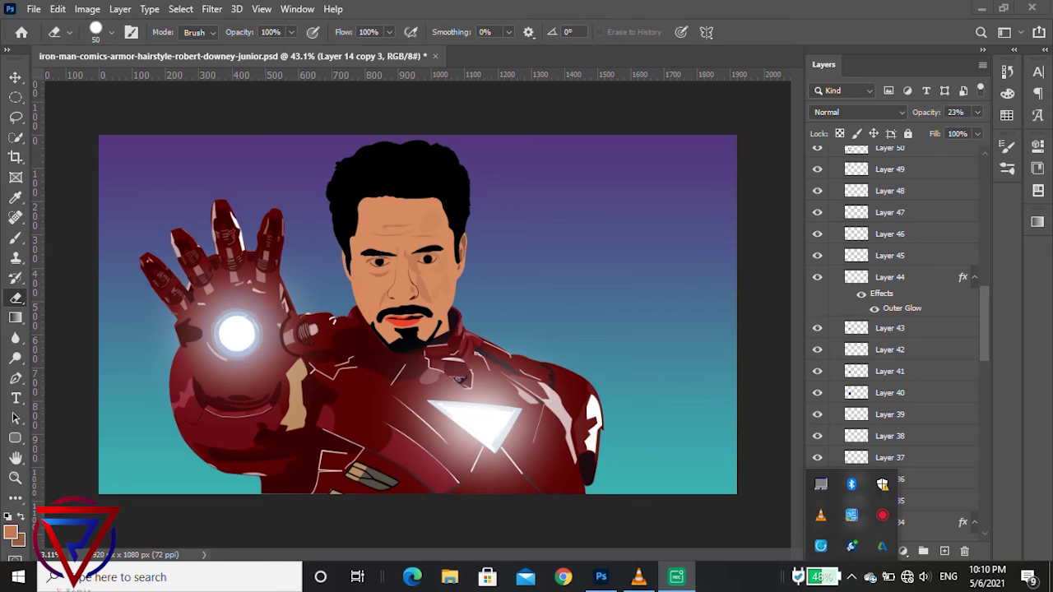
scroll(412, 315, "up", 1)
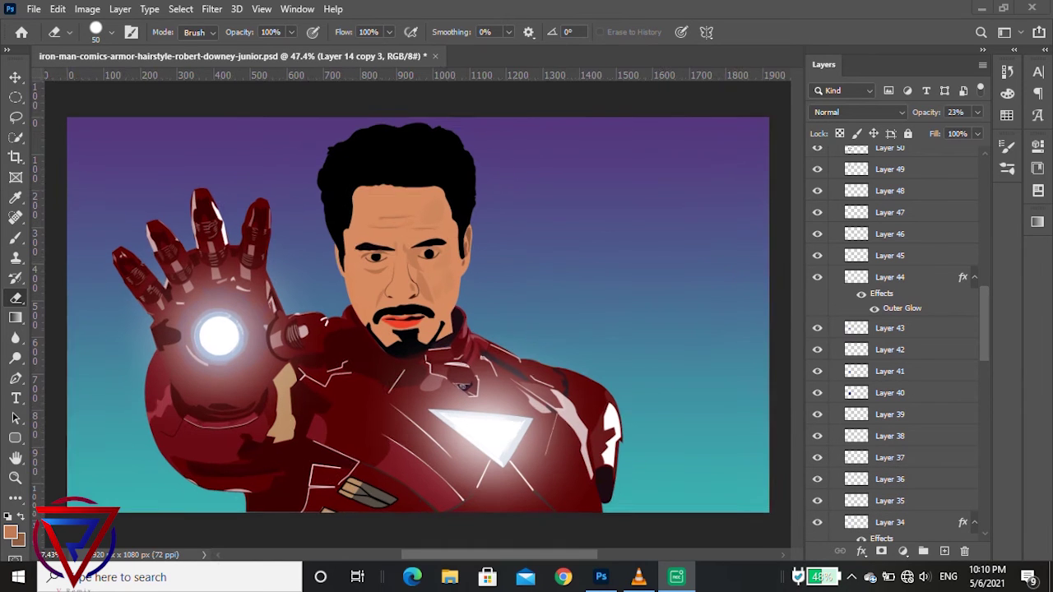
scroll(374, 272, "up", 2)
scroll(375, 271, "up", 2)
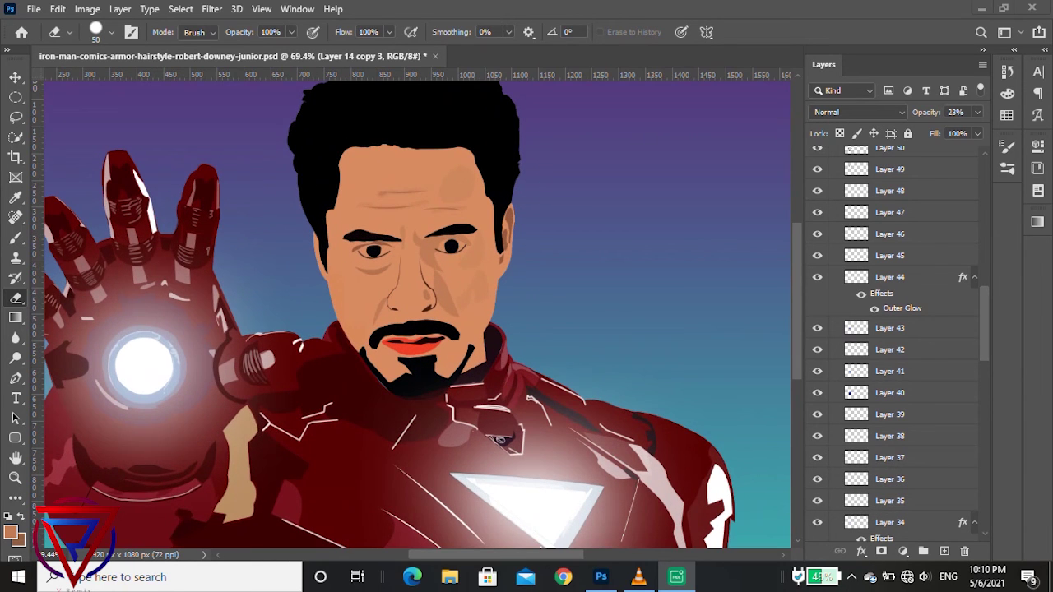
scroll(494, 288, "down", 6)
scroll(494, 288, "up", 5)
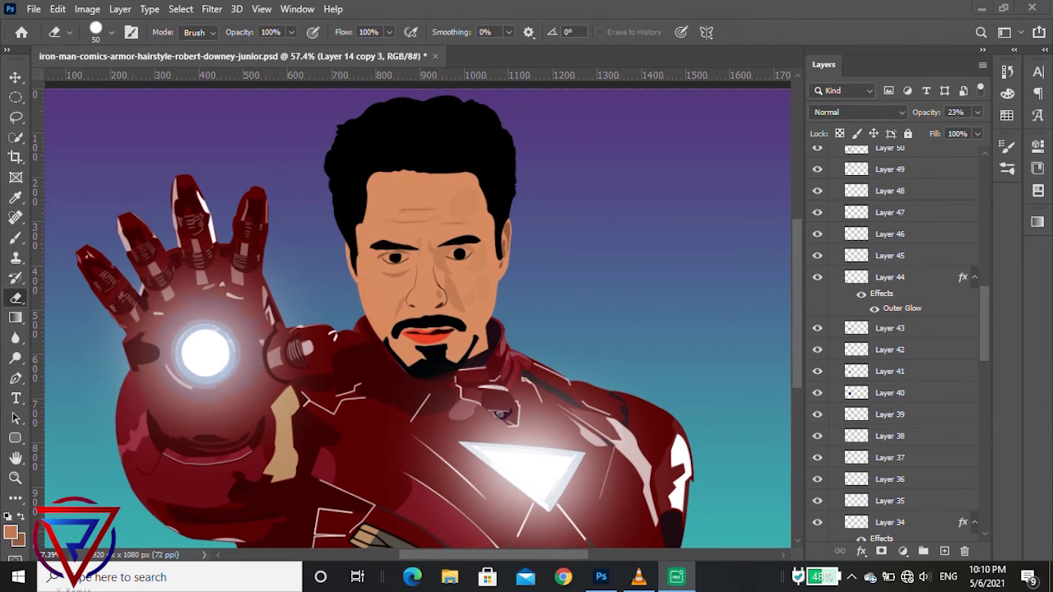
scroll(387, 371, "up", 2)
scroll(387, 370, "up", 2)
scroll(387, 370, "up", 2)
scroll(387, 370, "down", 1)
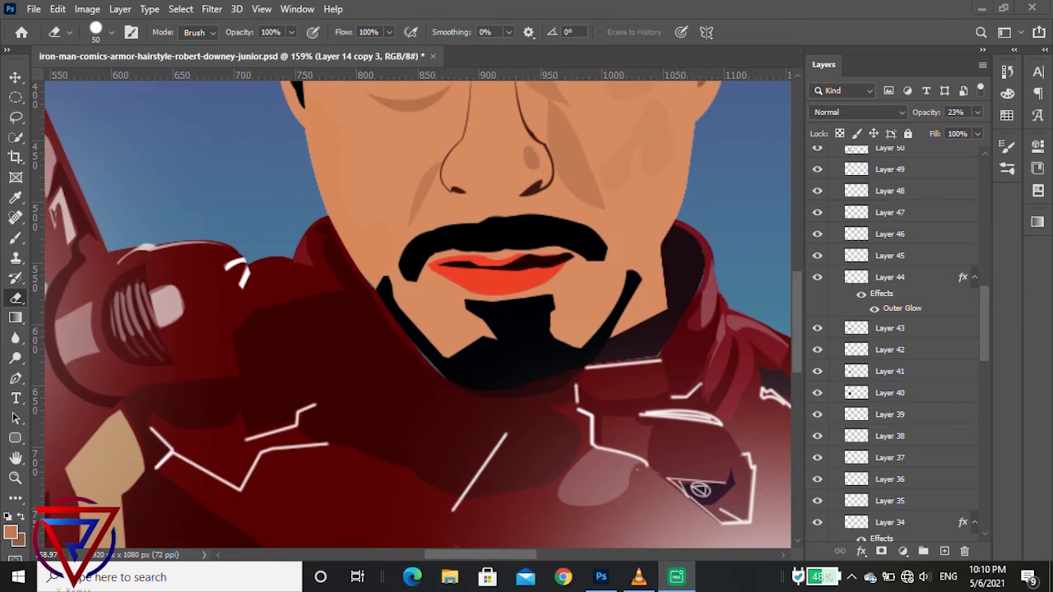
scroll(534, 329, "down", 2)
scroll(534, 329, "down", 1)
scroll(535, 329, "up", 2)
scroll(535, 329, "up", 2)
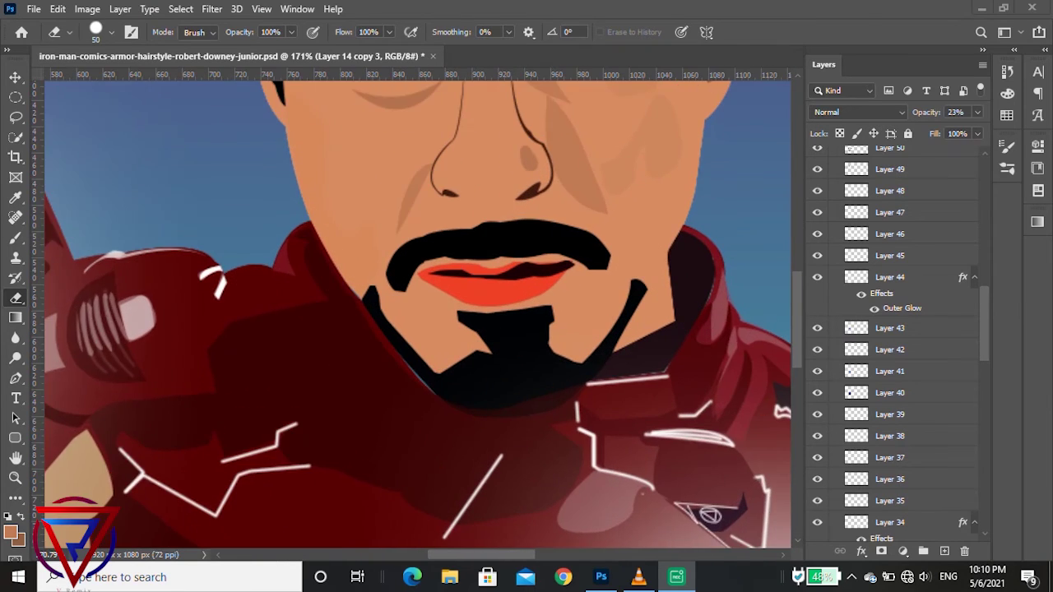
scroll(505, 349, "up", 2)
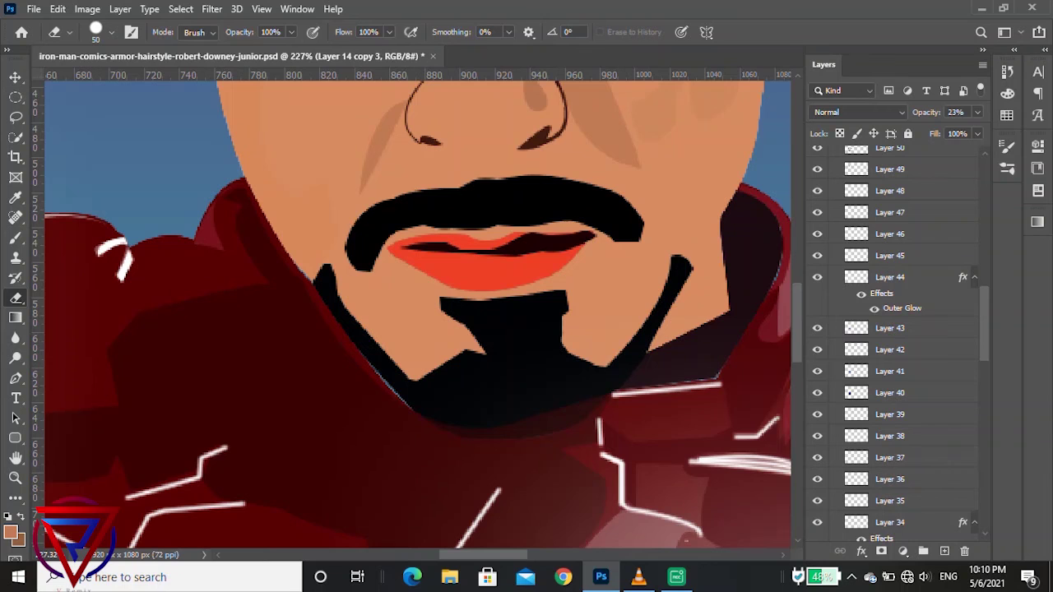
key("v")
Select Layer 9, load and then drop the beard selection, and switch to the Brush tool.
left_click(889, 530)
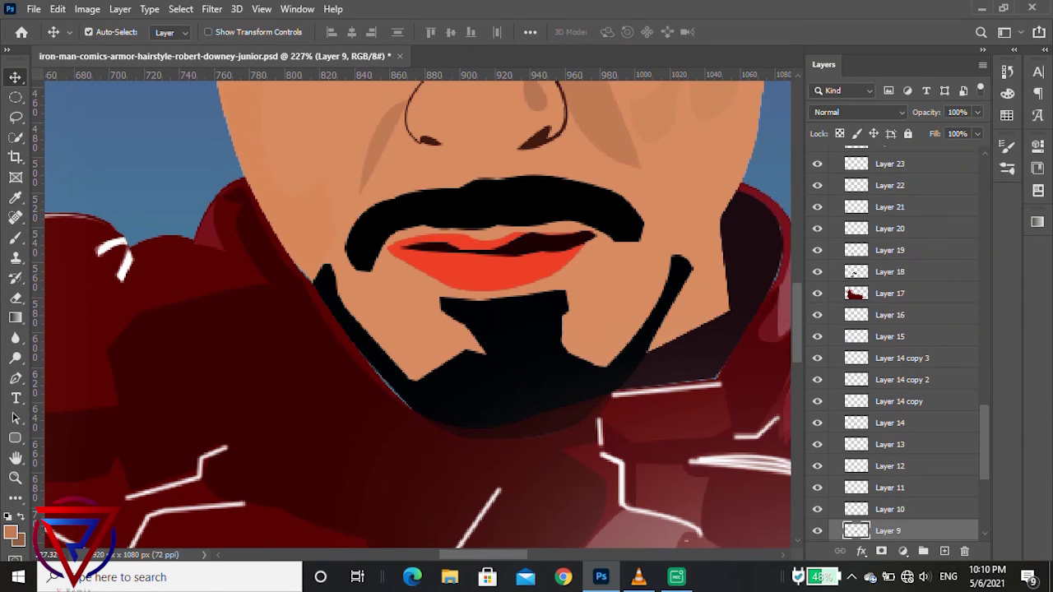
scroll(896, 346, "down", 2)
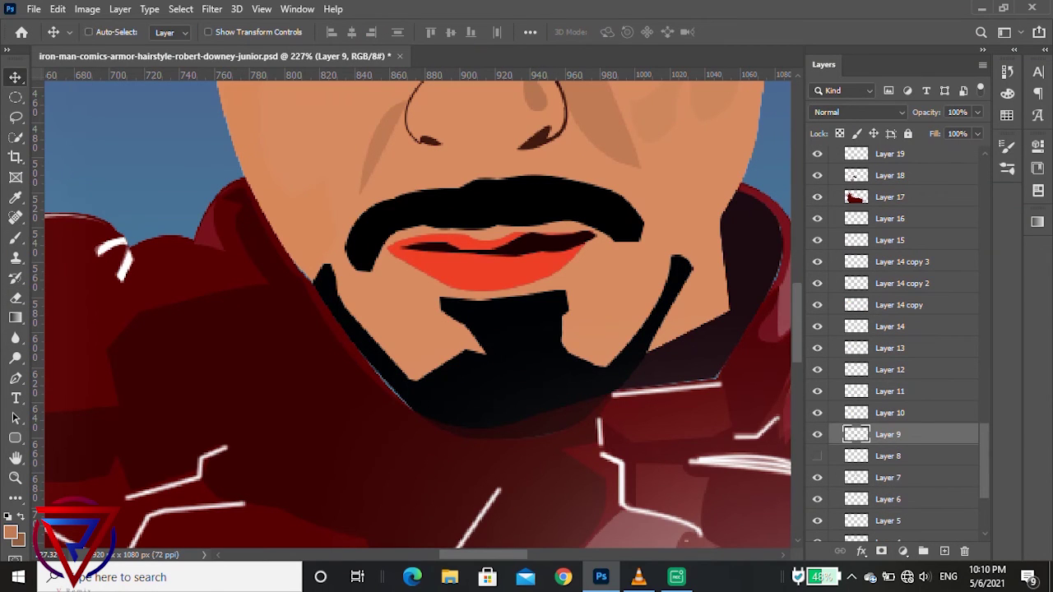
left_click(855, 434, "ctrl")
scroll(562, 329, "up", 2)
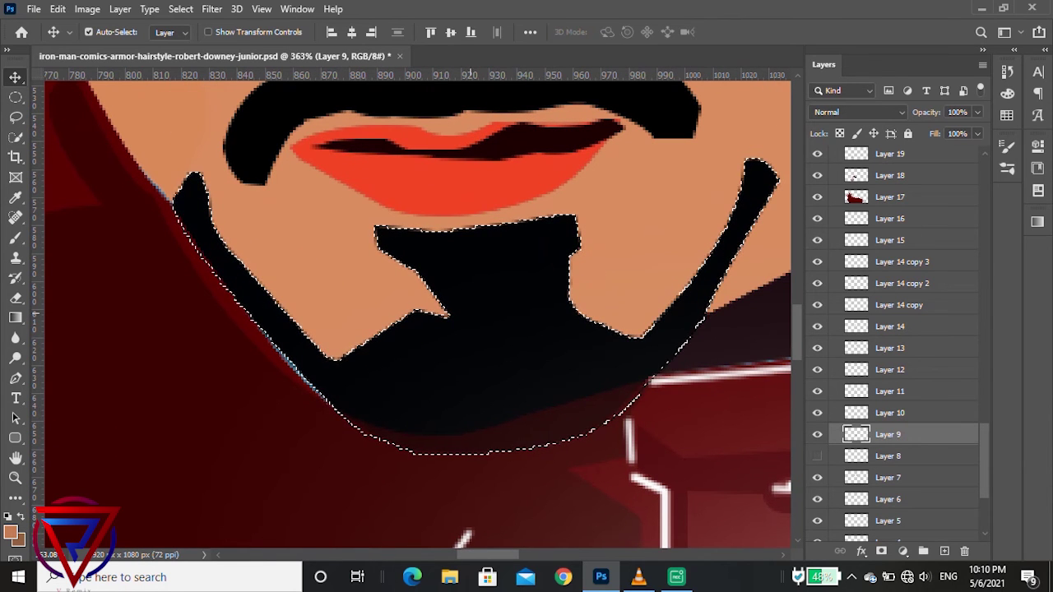
key("p")
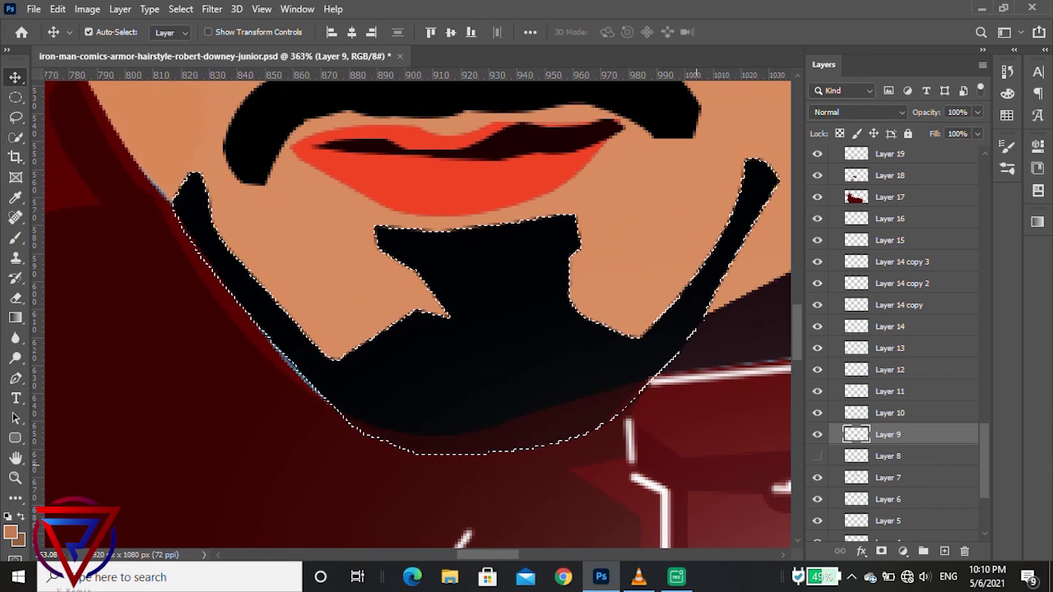
key("ctrl")
key("ctrl+d")
scroll(422, 313, "up", 2)
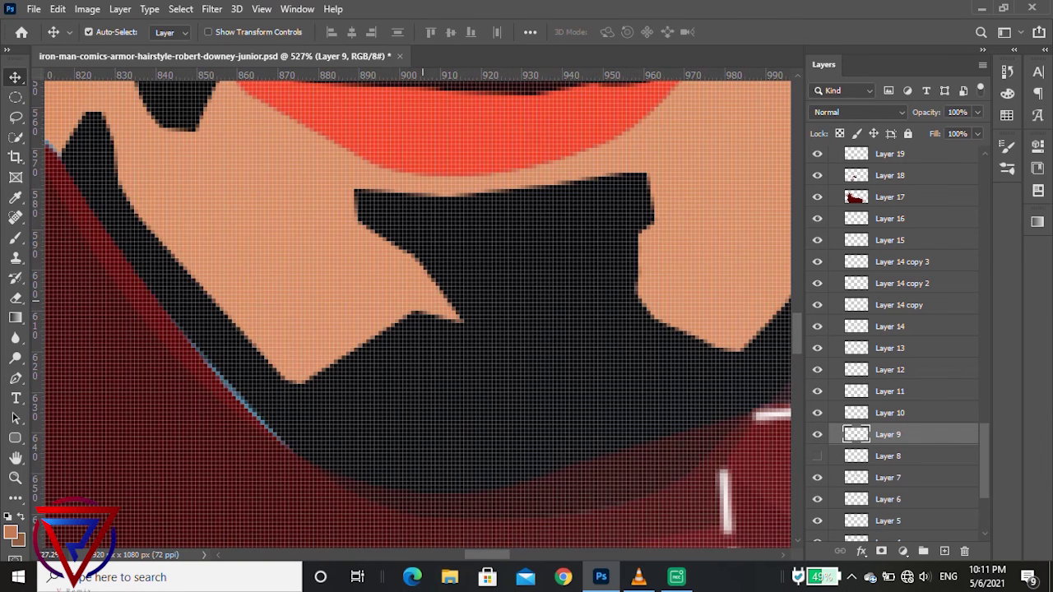
scroll(502, 362, "down", 3)
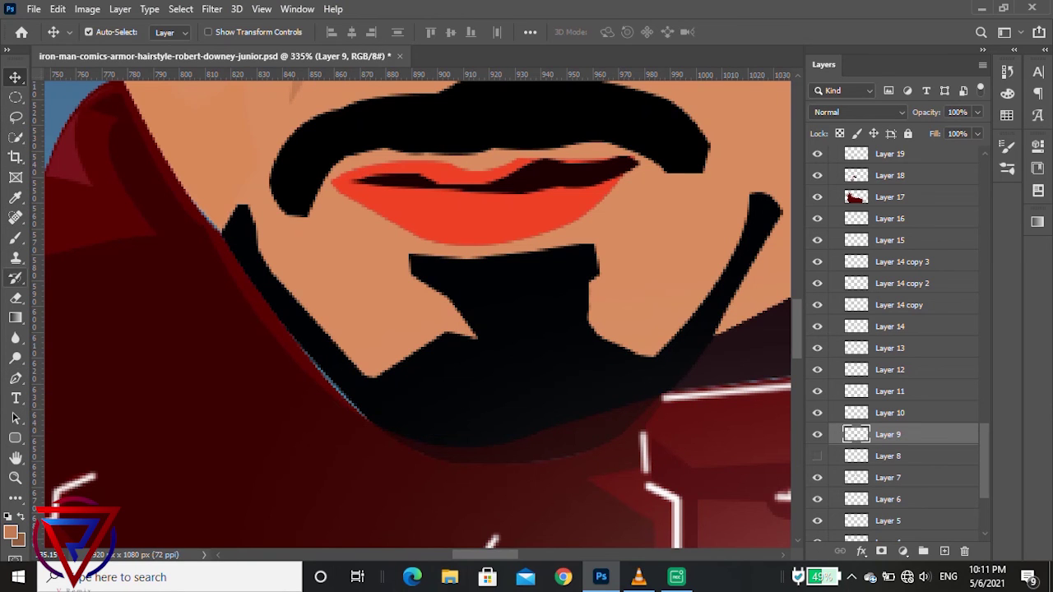
left_click(15, 238)
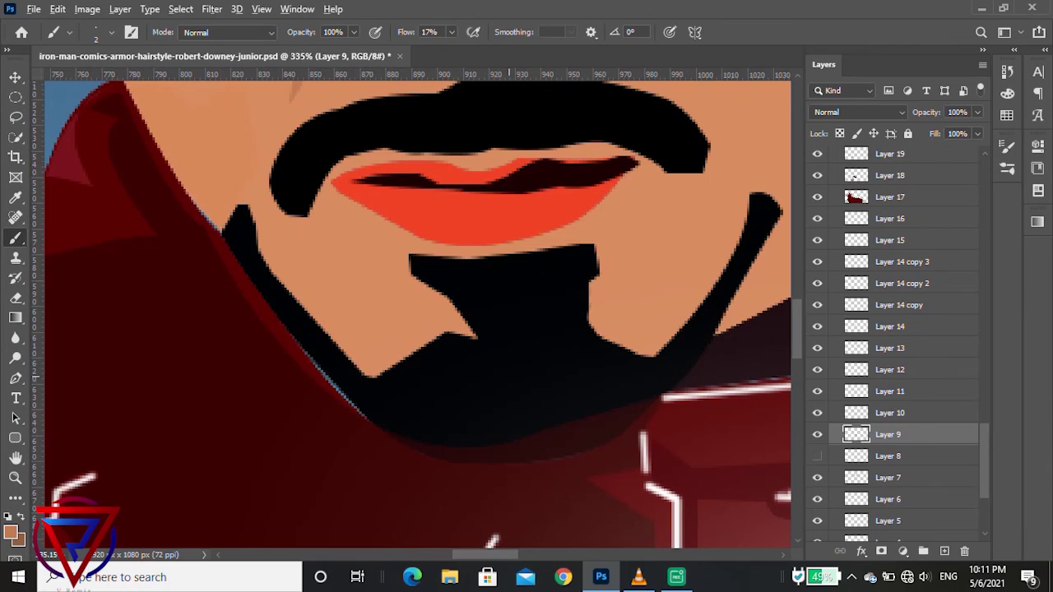
Sample the beard's black, raise flow to 100%, and paint over the tan notch.
left_click(509, 375, "alt")
left_click_drag(470, 333, 462, 325)
left_click(451, 32)
left_click_drag(452, 50, 510, 49)
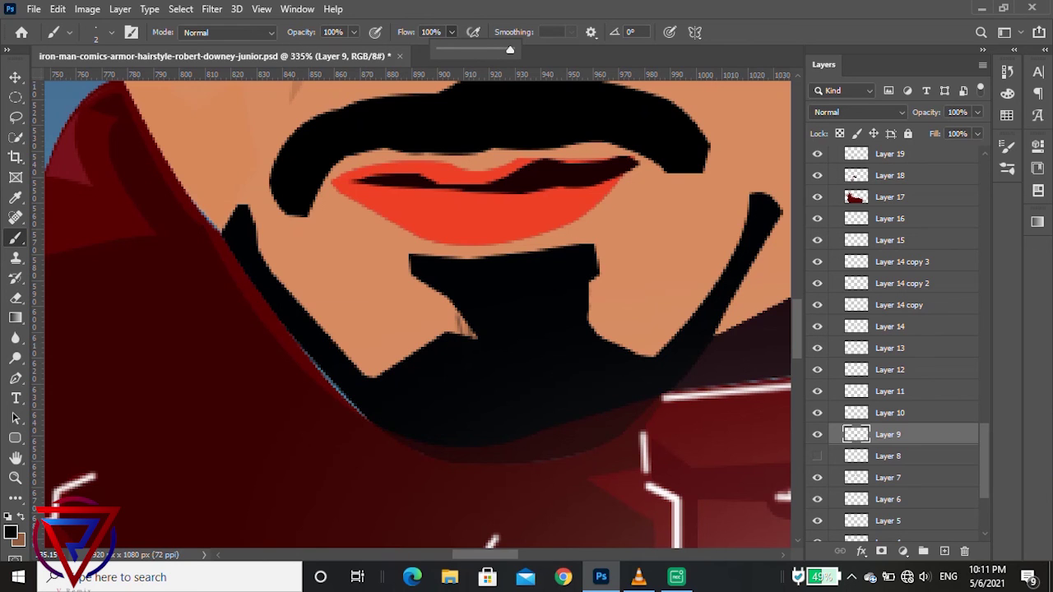
key("bracketright")
key("bracketright")
key("bracketright")
key("bracketright")
key("bracketright")
key("bracketright")
key("bracketright")
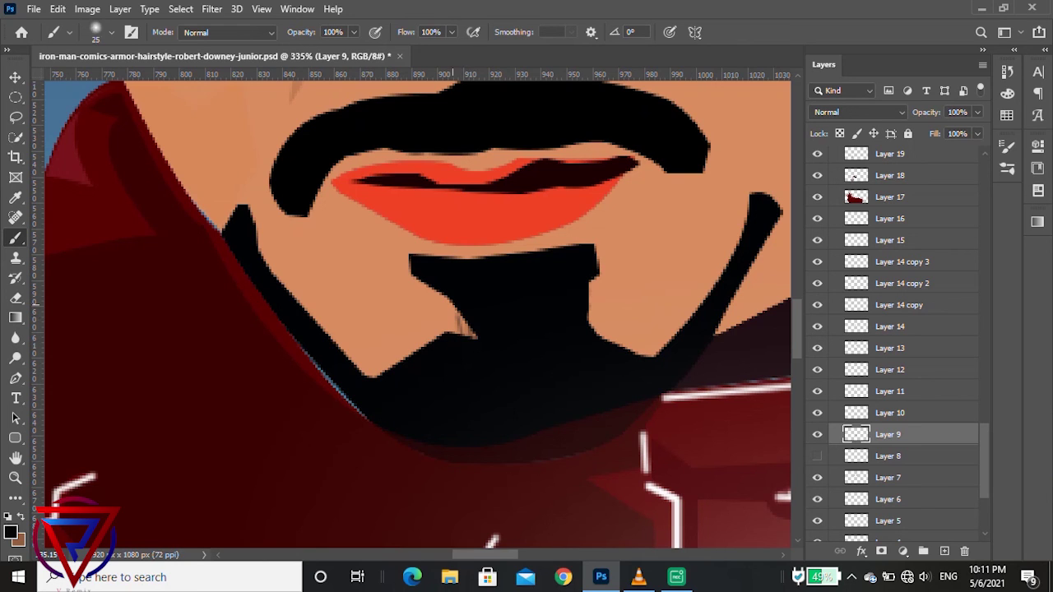
left_click_drag(461, 312, 448, 324)
Switch to a Hard Round brush tip and darken the soft grey edge of the beard.
right_click(484, 321)
left_click(619, 445)
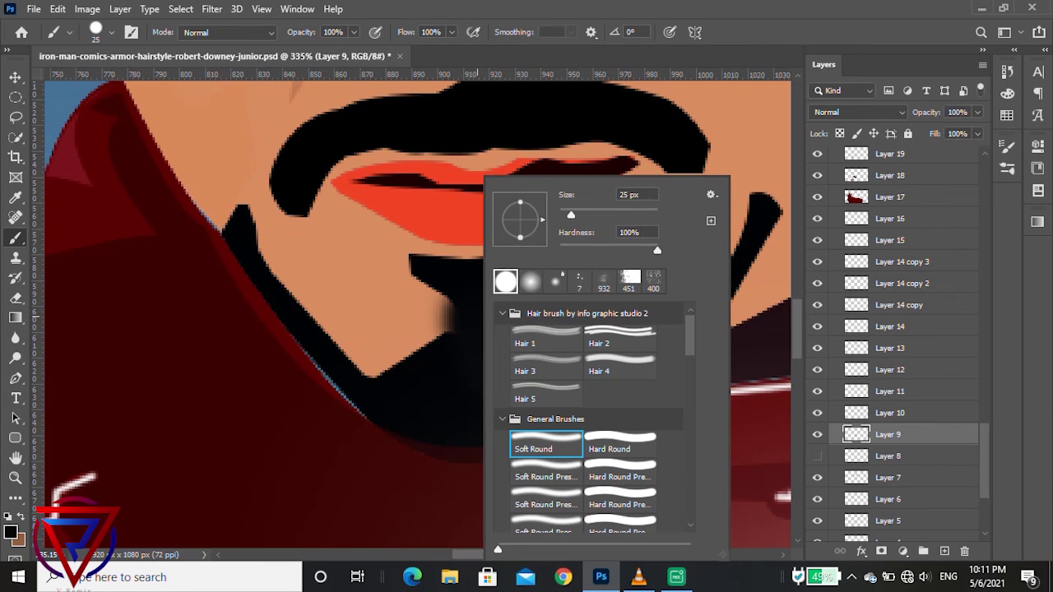
left_click(444, 388)
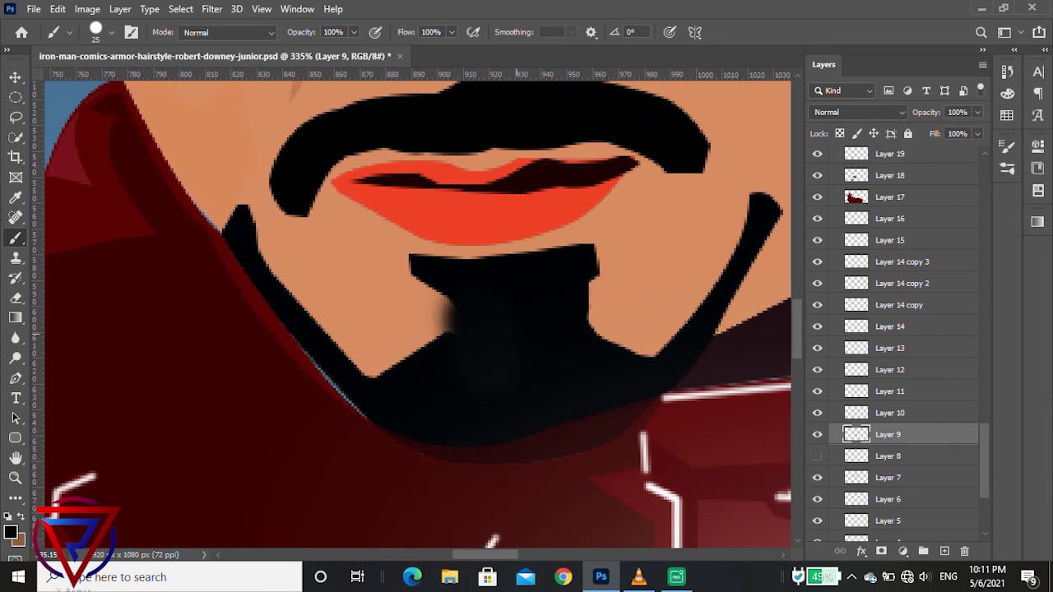
key("i")
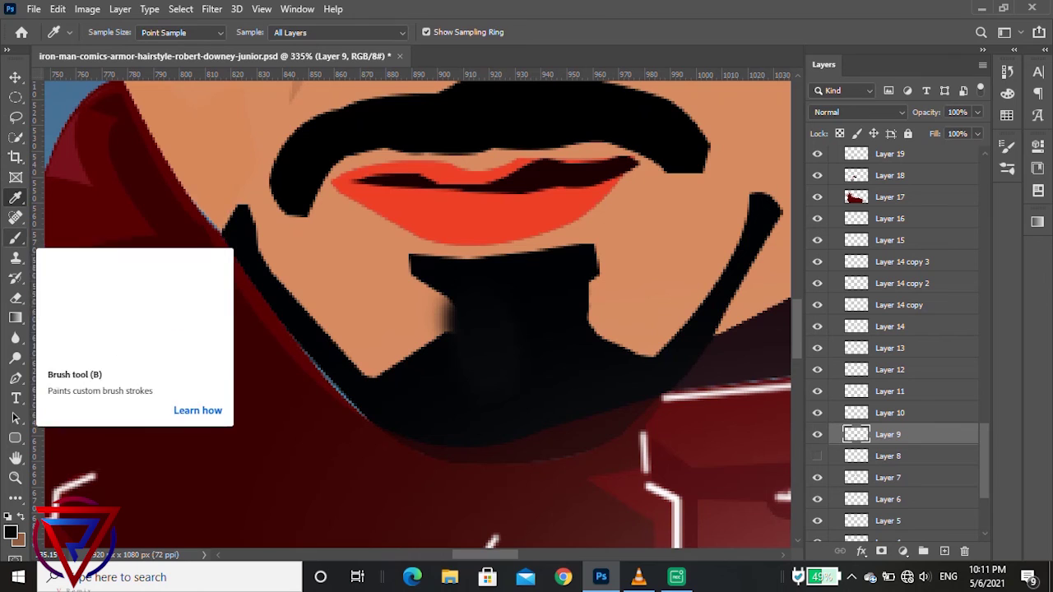
left_click(16, 238)
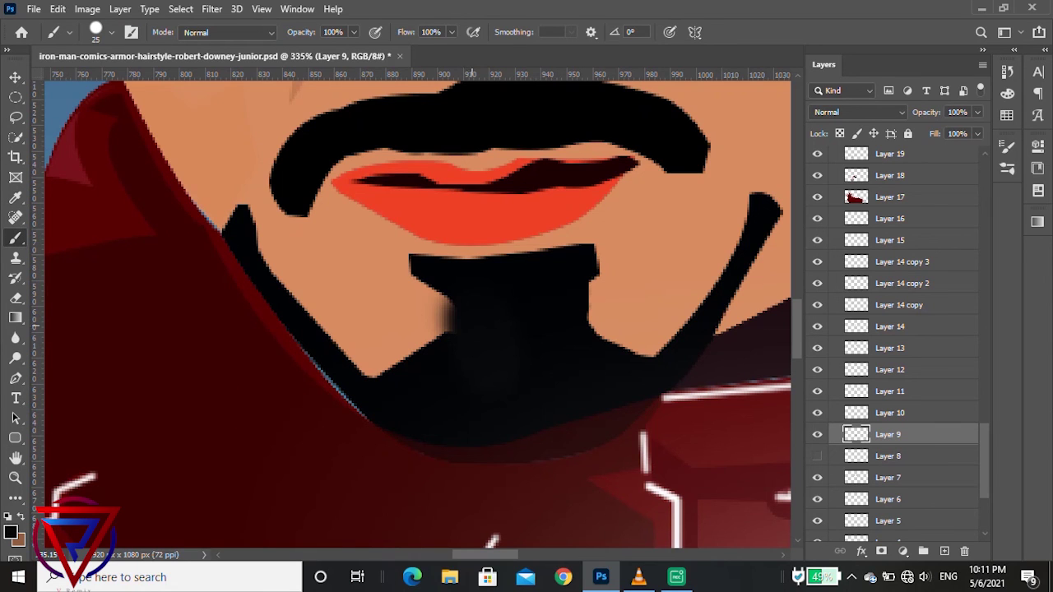
left_click_drag(470, 321, 477, 317)
scroll(665, 383, "down", 3)
scroll(665, 382, "down", 3)
scroll(664, 383, "down", 2)
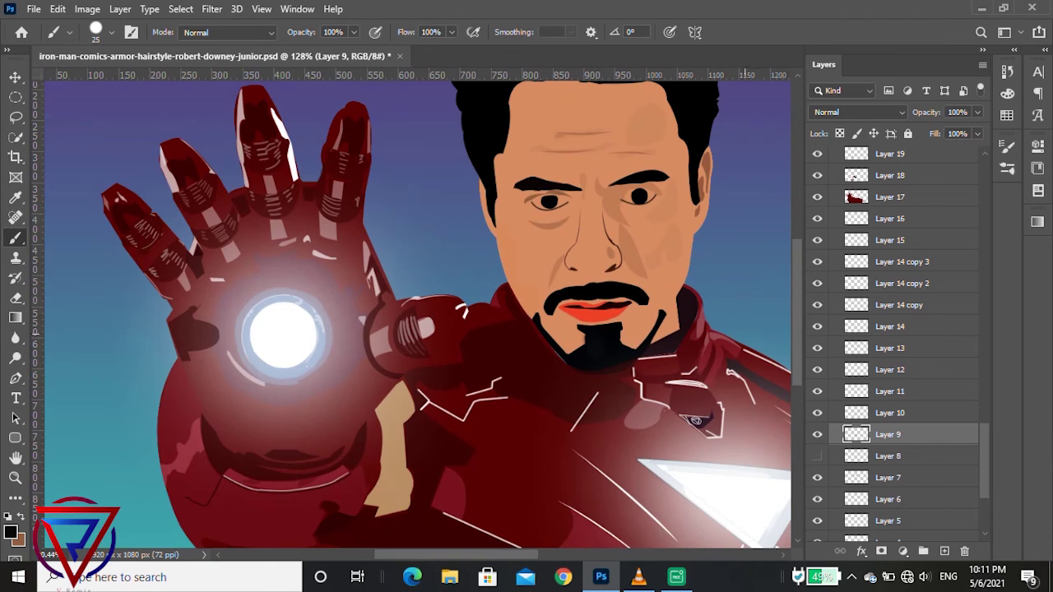
scroll(604, 354, "down", 2)
scroll(604, 353, "up", 5)
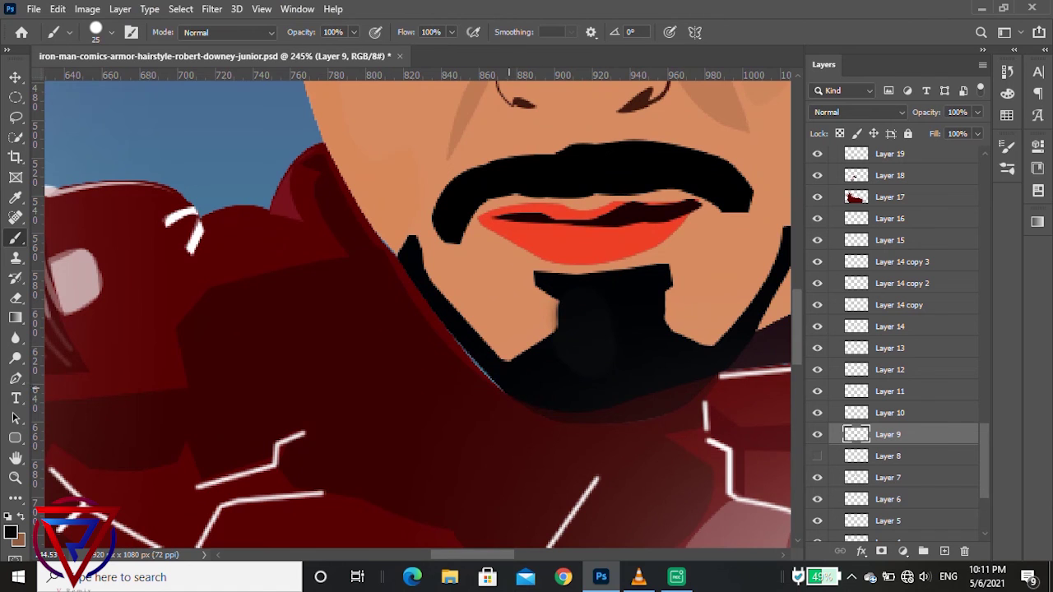
scroll(543, 353, "down", 3)
scroll(526, 362, "down", 2)
scroll(493, 361, "down", 1)
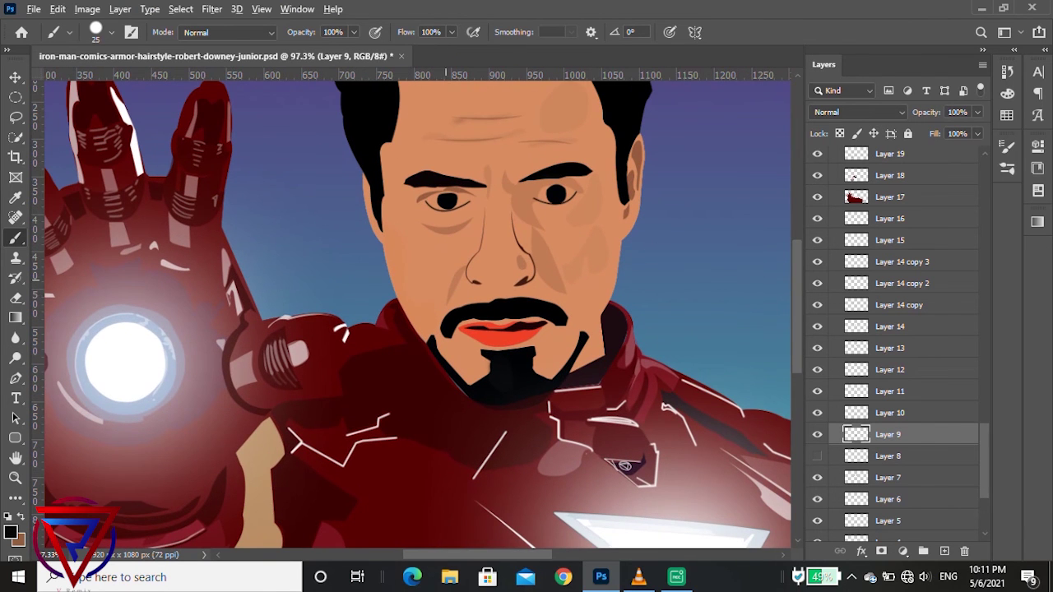
scroll(447, 312, "down", 3)
scroll(447, 313, "down", 2)
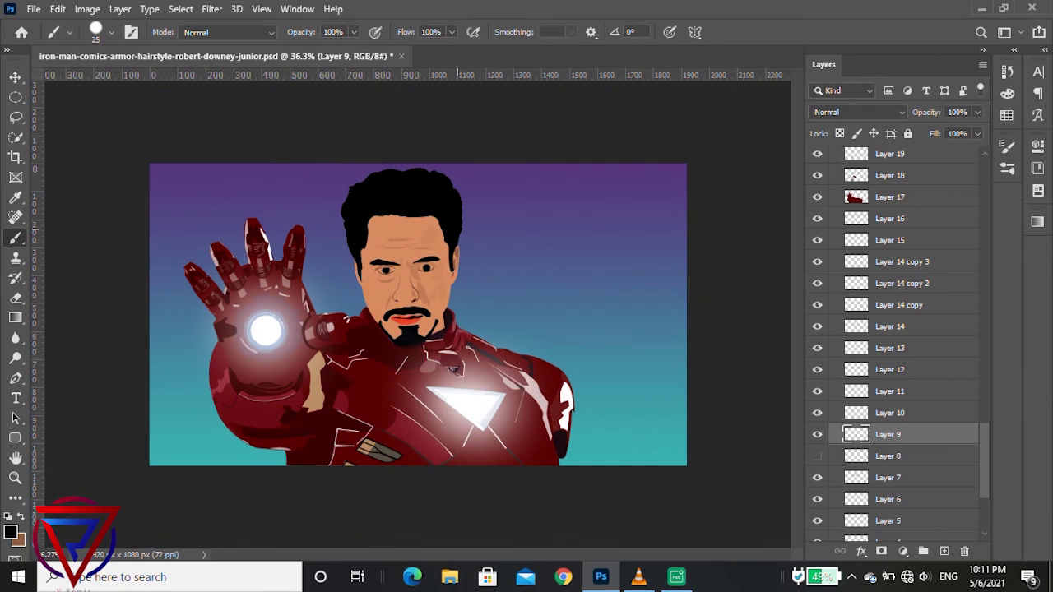
scroll(418, 313, "up", 1)
scroll(382, 238, "up", 1)
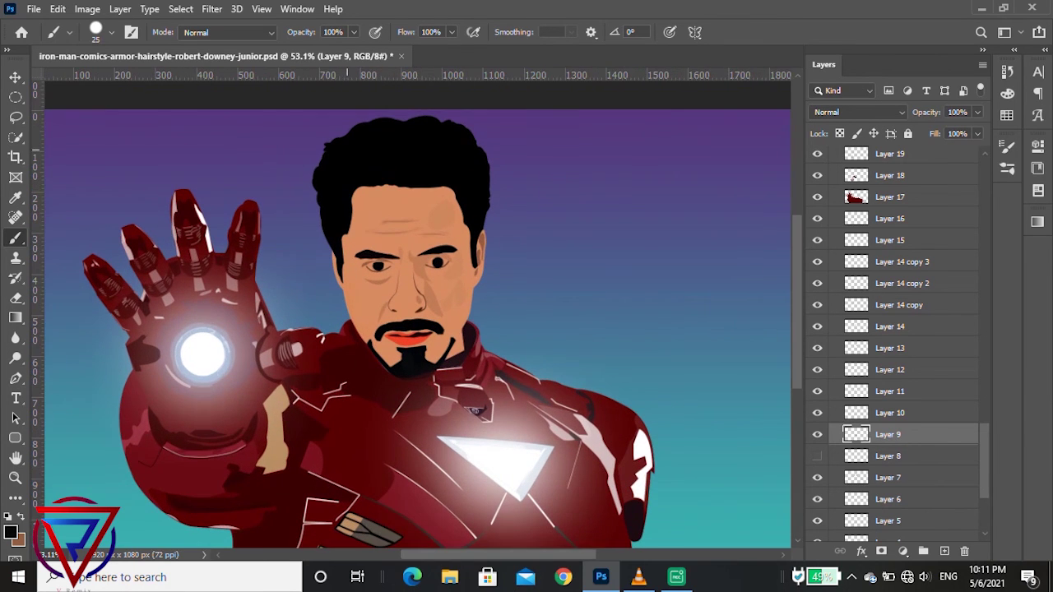
scroll(393, 264, "down", 1)
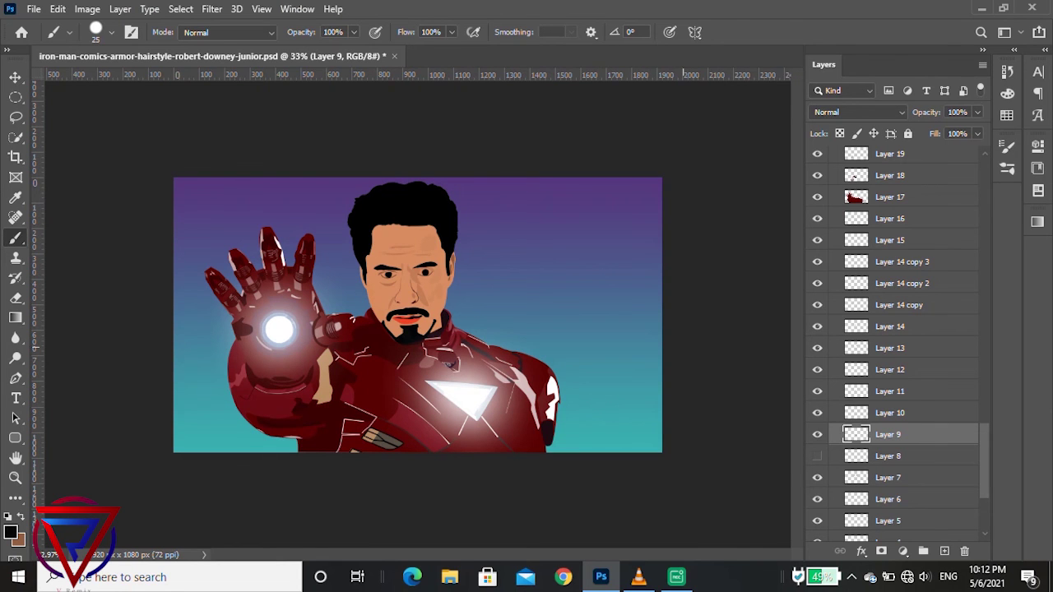
key("ctrl+0")
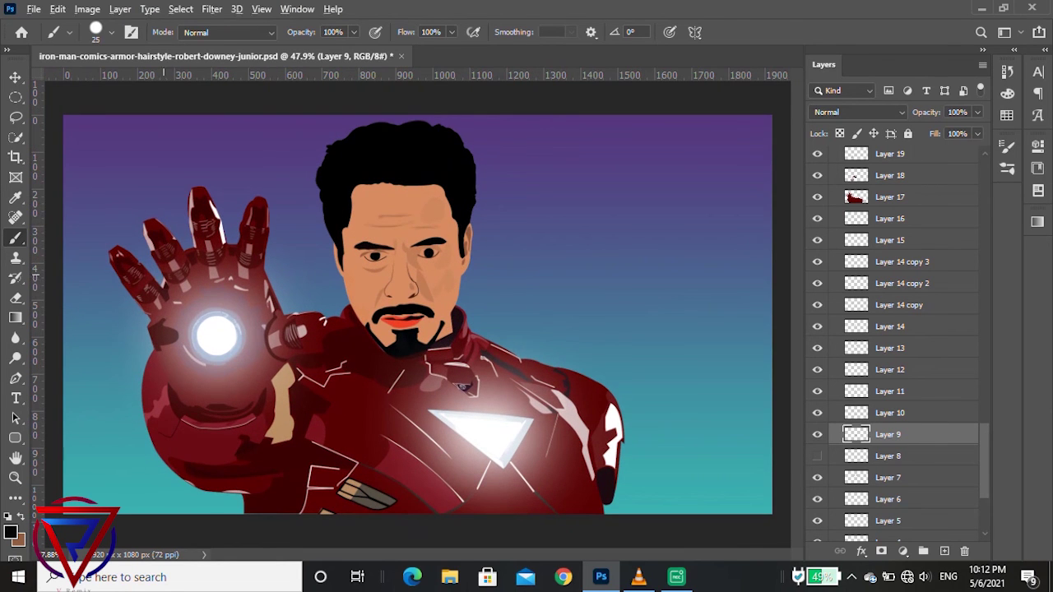
scroll(402, 206, "up", 2, "alt")
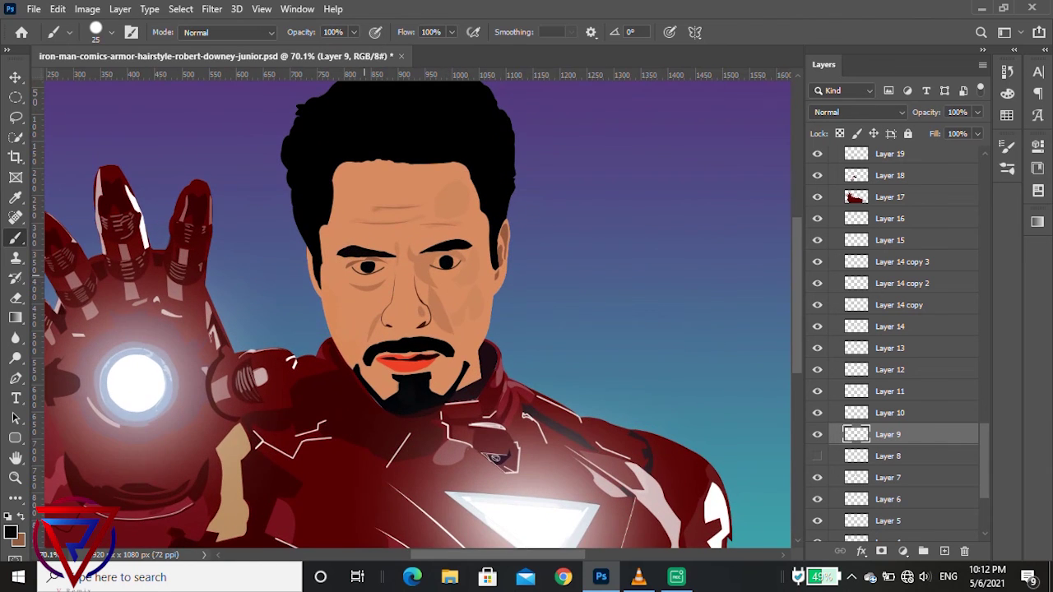
scroll(369, 272, "up", 3, "alt")
scroll(369, 271, "up", 2, "alt")
scroll(896, 345, "down", 2)
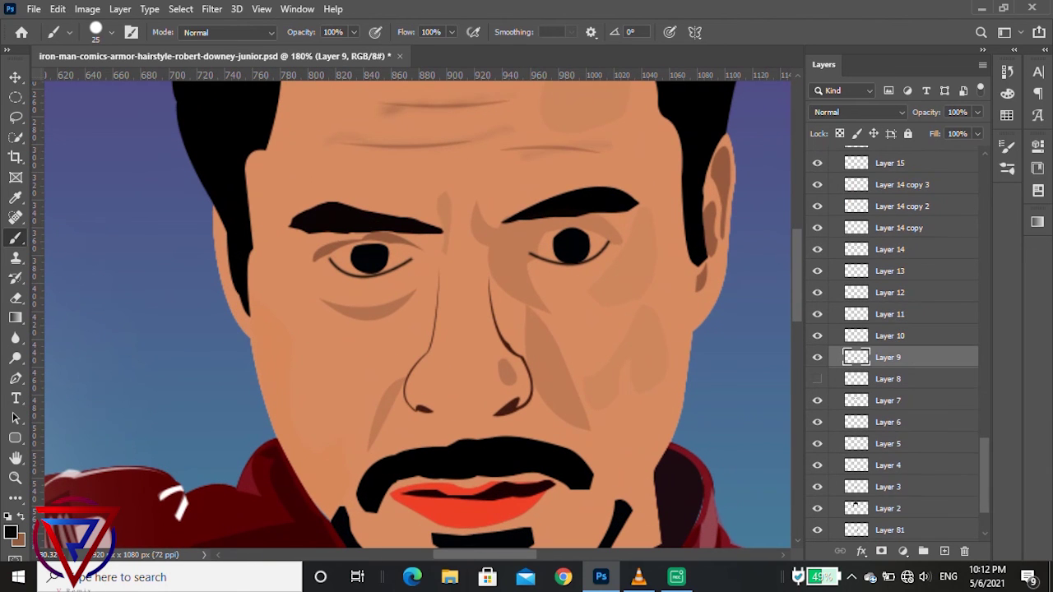
Zoom out to view the whole portrait with the white eyes around the pupils.
scroll(897, 345, "down", 2)
scroll(528, 318, "down", 2, "alt")
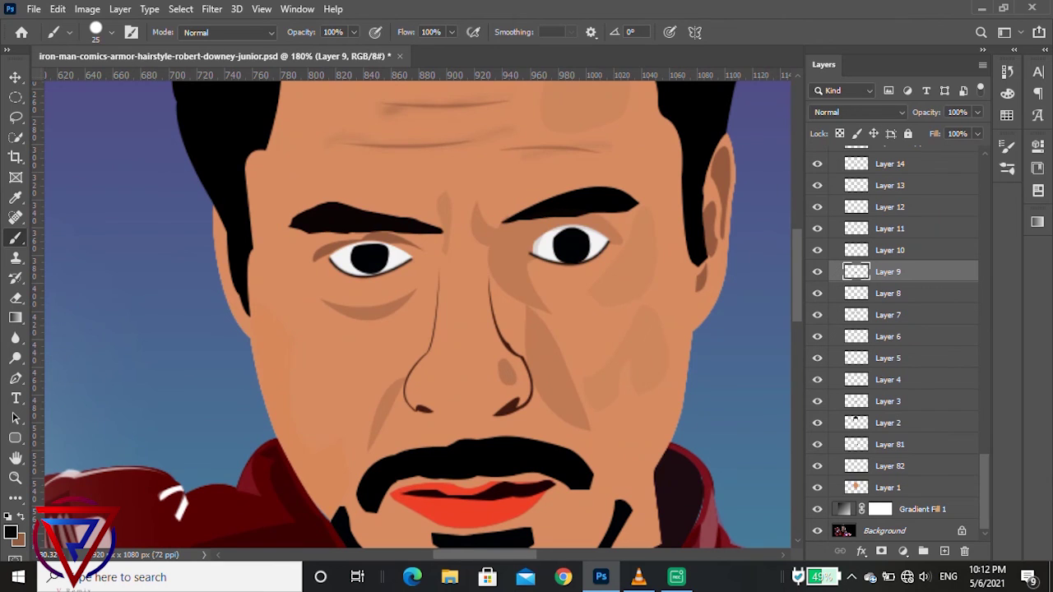
scroll(528, 318, "down", 1, "alt")
scroll(528, 319, "down", 2, "alt")
scroll(421, 428, "down", 3, "alt")
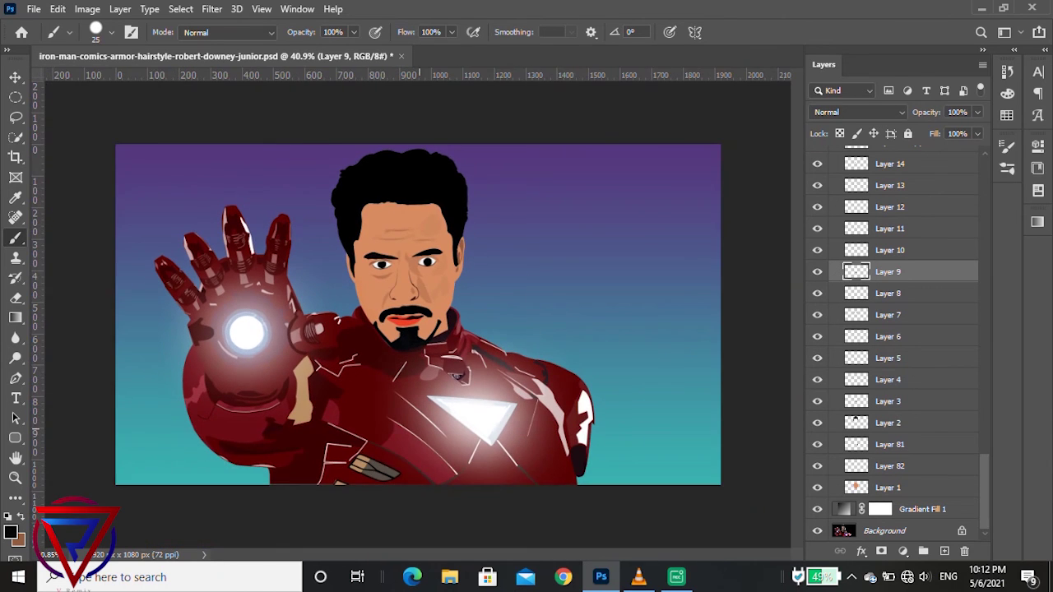
scroll(421, 428, "up", 1, "alt")
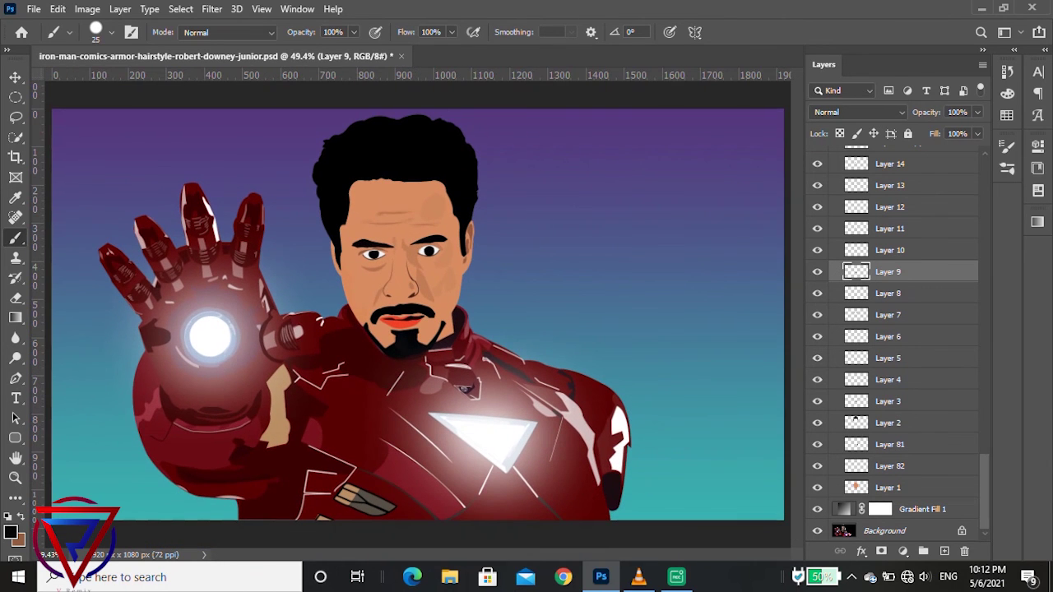